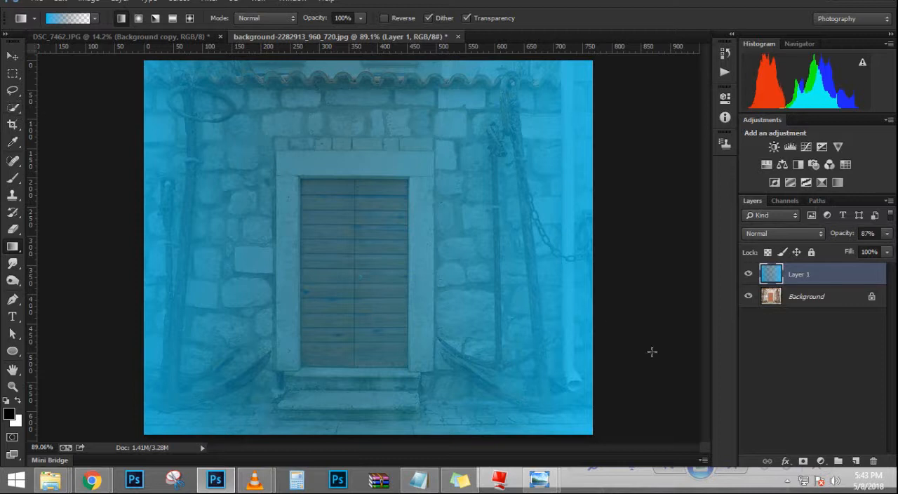
Step: Add a layer mask to Layer 1 and brush black at 85% opacity to reveal the door and surrounding wall
key("b")
left_click(802, 461)
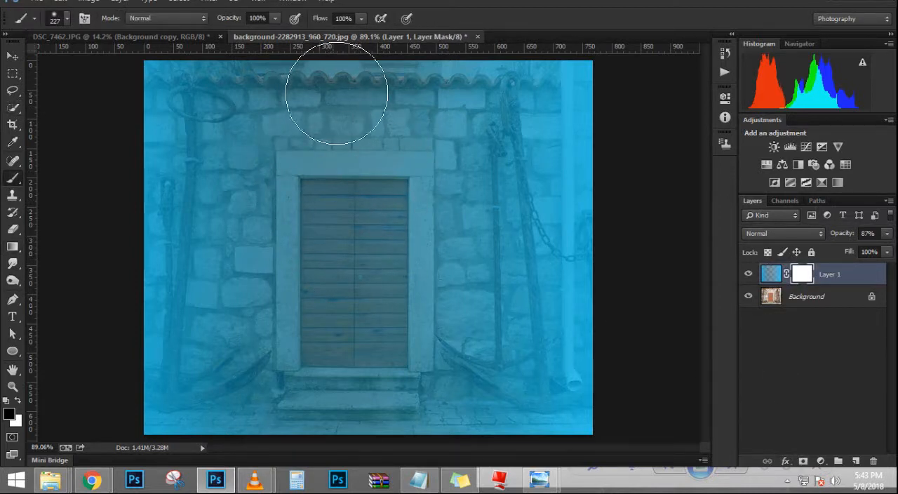
left_click_drag(326, 121, 348, 175)
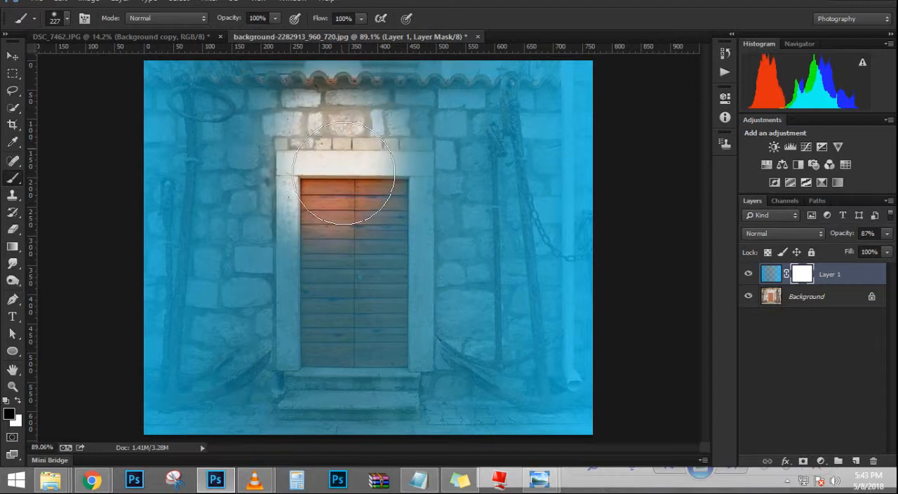
key("ctrl+z")
left_click_drag(240, 23, 226, 22)
mouse_move(308, 109)
left_mouse_down()
mouse_move(322, 141)
mouse_move(414, 227)
mouse_move(430, 186)
mouse_move(401, 370)
mouse_move(348, 282)
mouse_move(327, 139)
mouse_move(296, 228)
mouse_move(320, 423)
mouse_move(313, 397)
left_mouse_up()
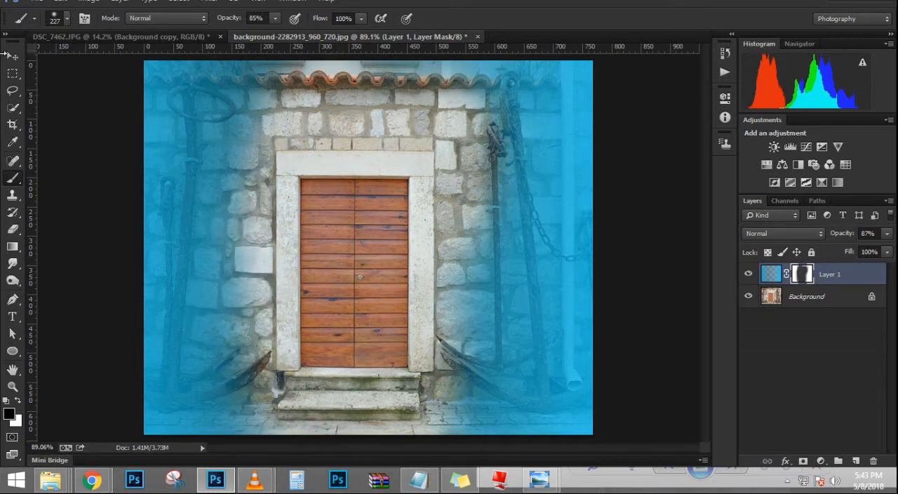
Step: Flatten the image and apply a Gaussian Blur with a radius of 4.2 pixels to the door background
left_click(10, 58)
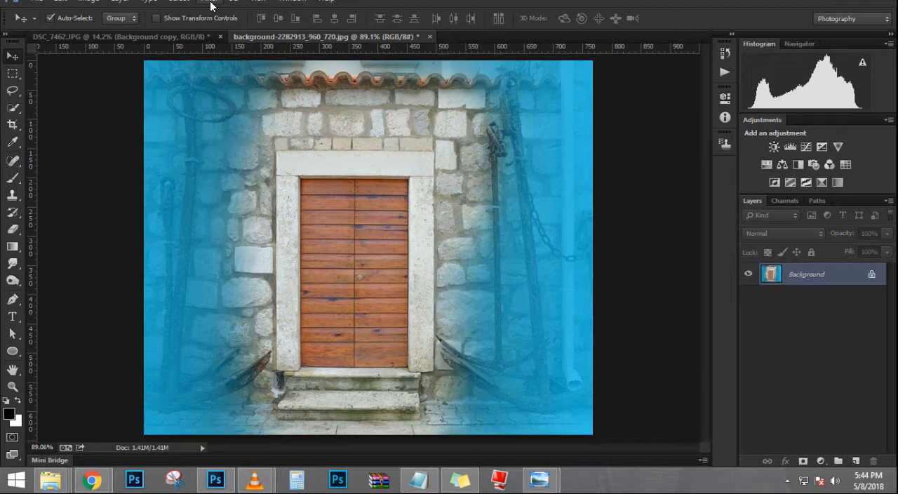
left_click(211, 5)
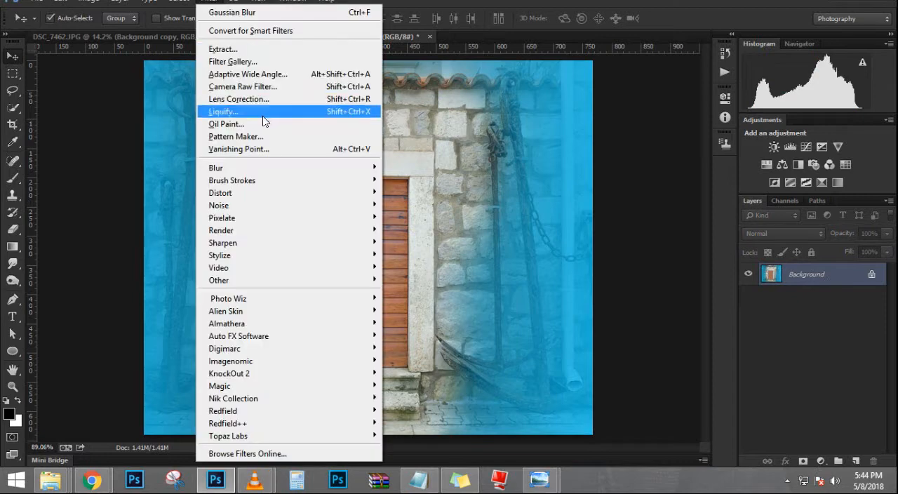
mouse_move(274, 168)
left_click(432, 261)
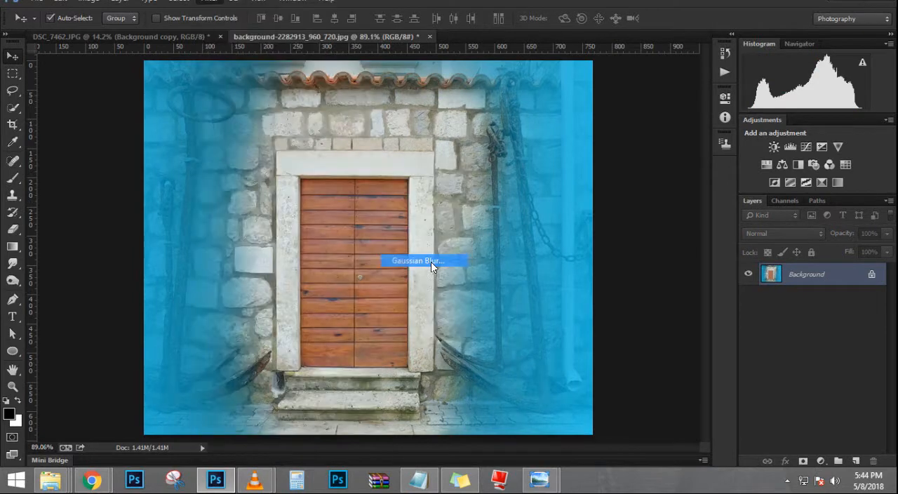
left_click_drag(603, 309, 589, 310)
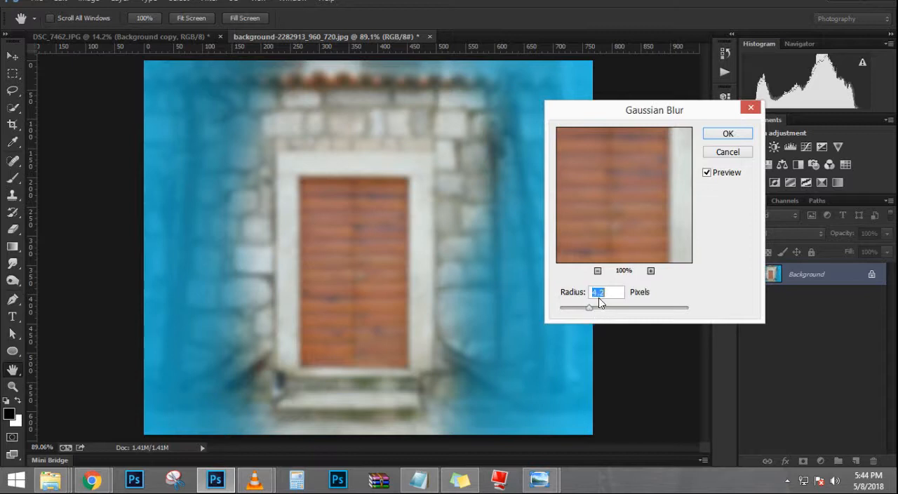
left_click(715, 135)
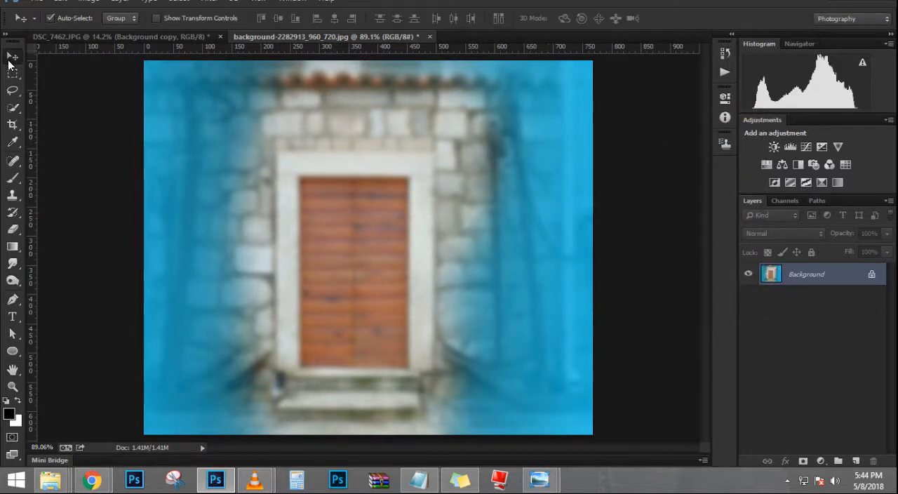
Step: Try to bring the cut-out from DSC_7462.JPG into the door background document, and undo it
left_click(104, 36)
left_click_drag(407, 190, 384, 276)
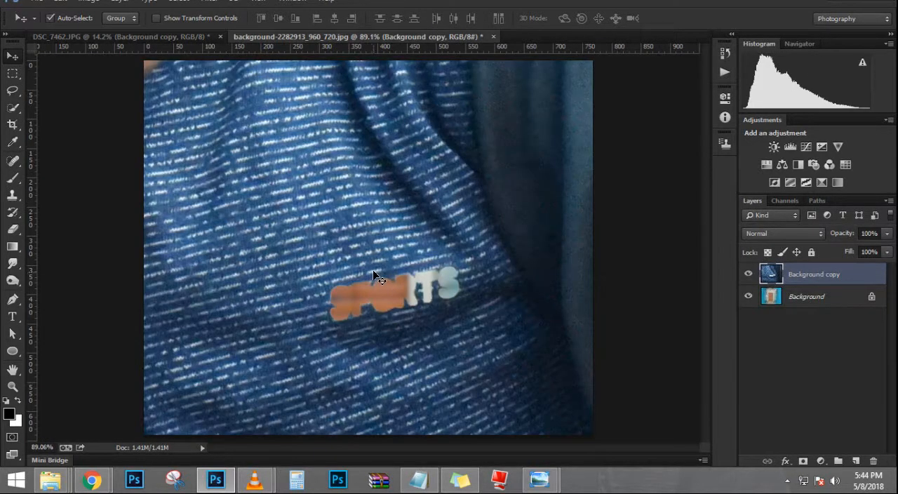
key("ctrl+z")
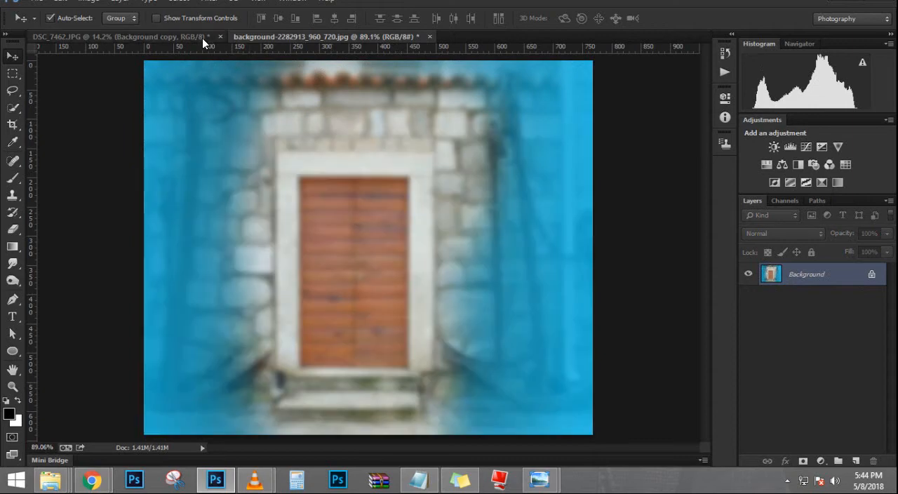
Step: Return to DSC_7462.JPG and revert it to the single Background layer with the person's selection active, using the Rectangular Marquee tool
left_click(200, 38)
scroll(384, 286, "up", 10)
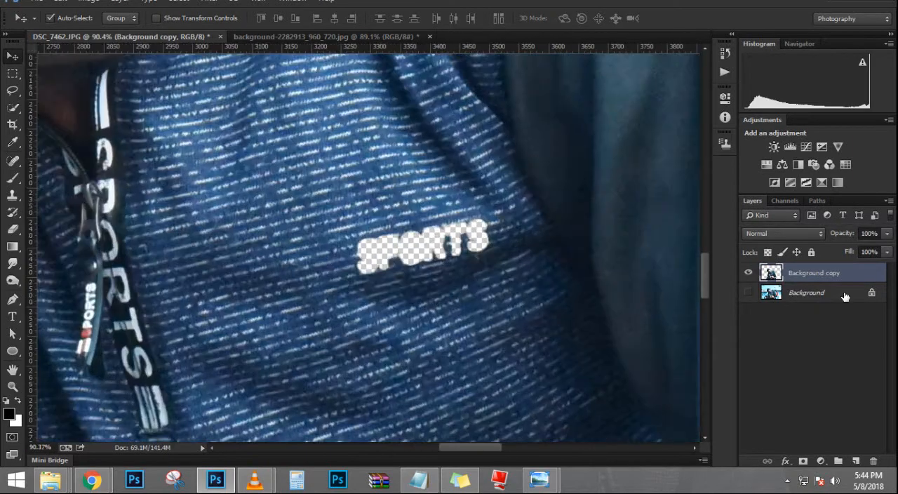
left_click(748, 292)
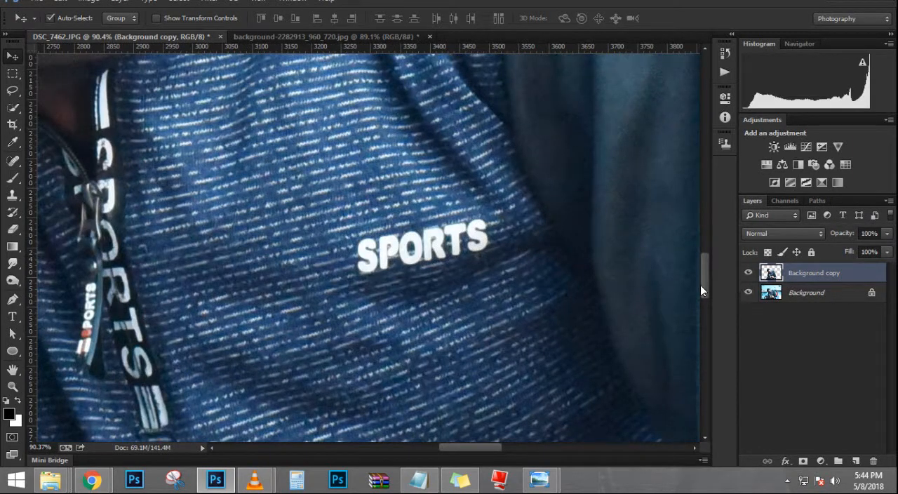
key("ctrl+e")
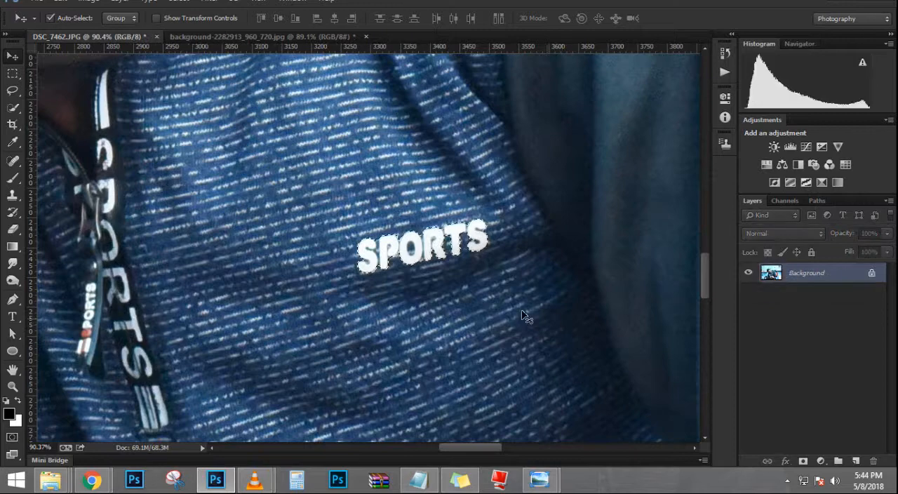
scroll(412, 254, "down", 2)
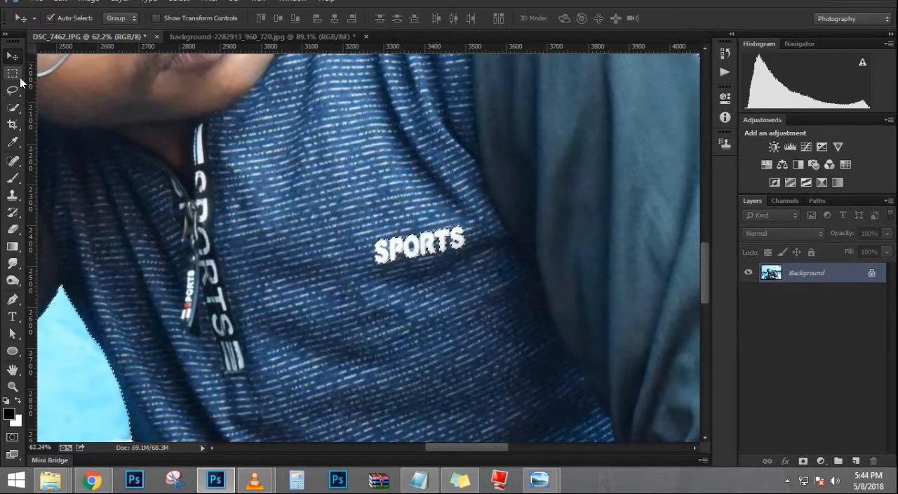
key("m")
Step: Copy the selected person to a new layer, hide the Background layer and load the person's outline as a selection
scroll(351, 260, "down", 4)
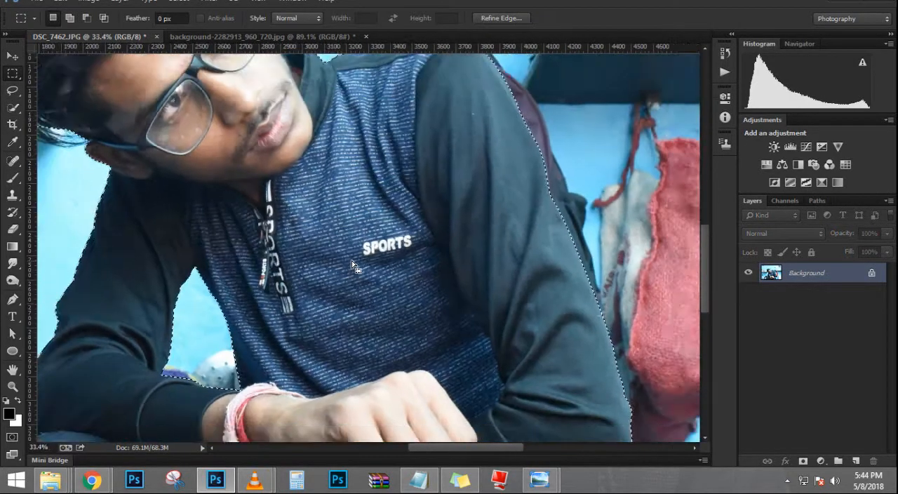
scroll(351, 259, "down", 2)
key("ctrl+j")
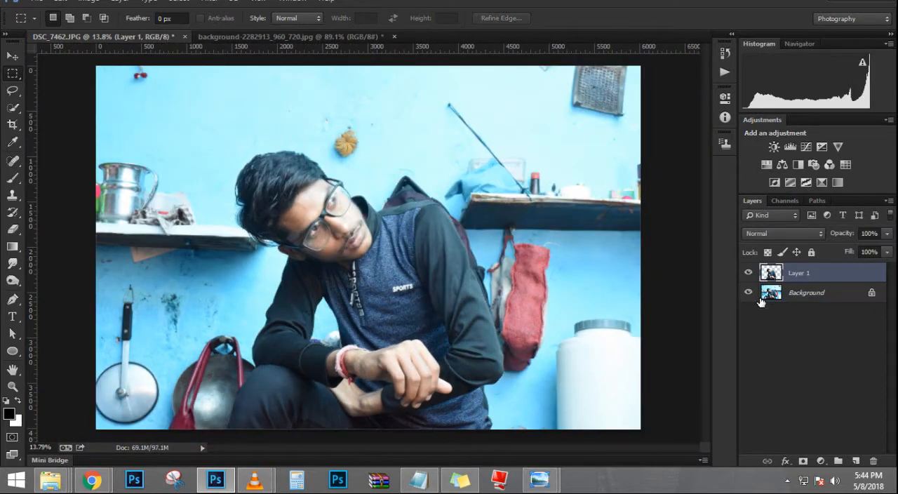
left_click(747, 293)
scroll(300, 226, "up", 3)
scroll(156, 183, "down", 3)
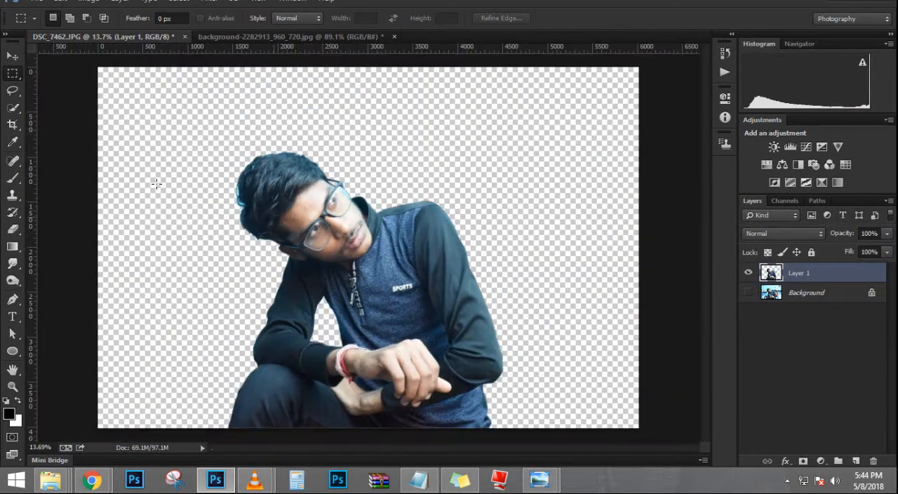
left_click(772, 272, "ctrl")
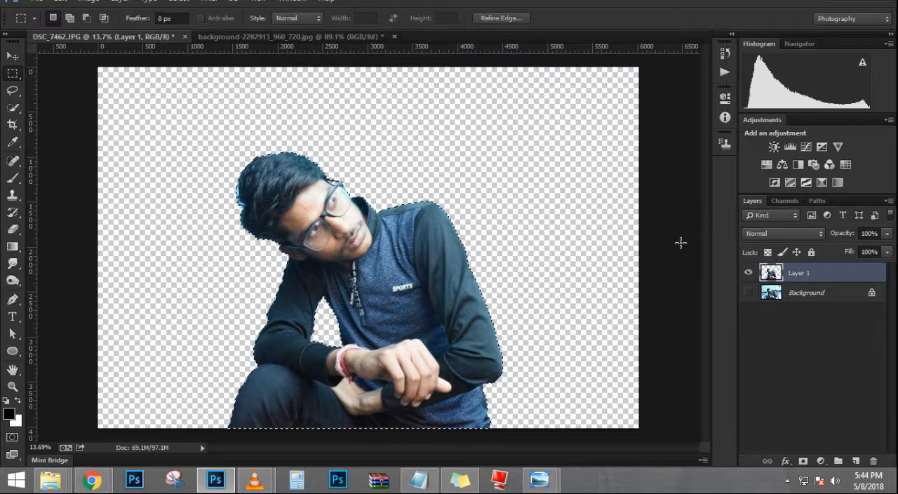
Step: Show the Background layer, delete the copied person layer and step back to the person's original selection
left_click(747, 293)
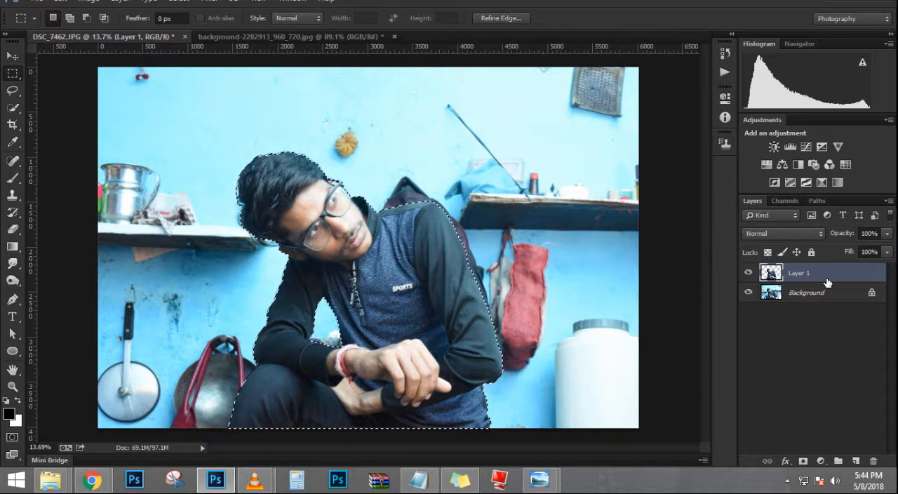
key("ctrl+d")
key("Delete")
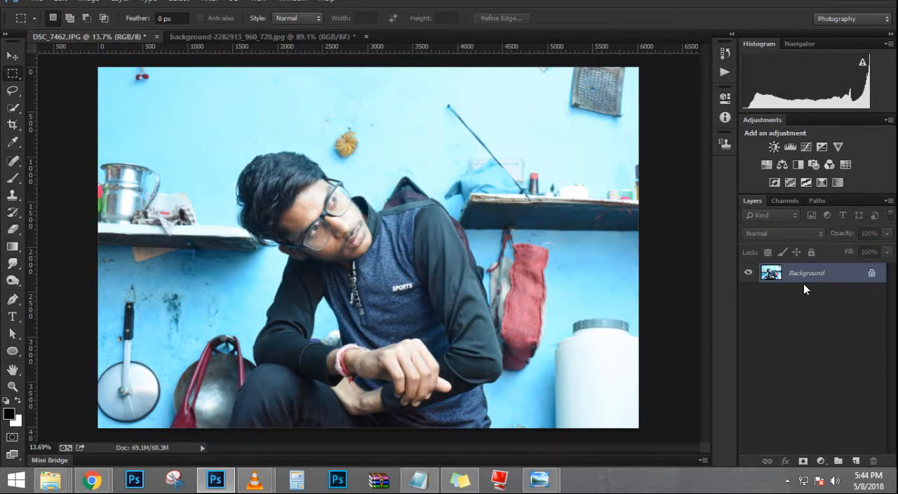
key("ctrl+alt+z")
key("ctrl+alt+z")
key("ctrl+alt+z")
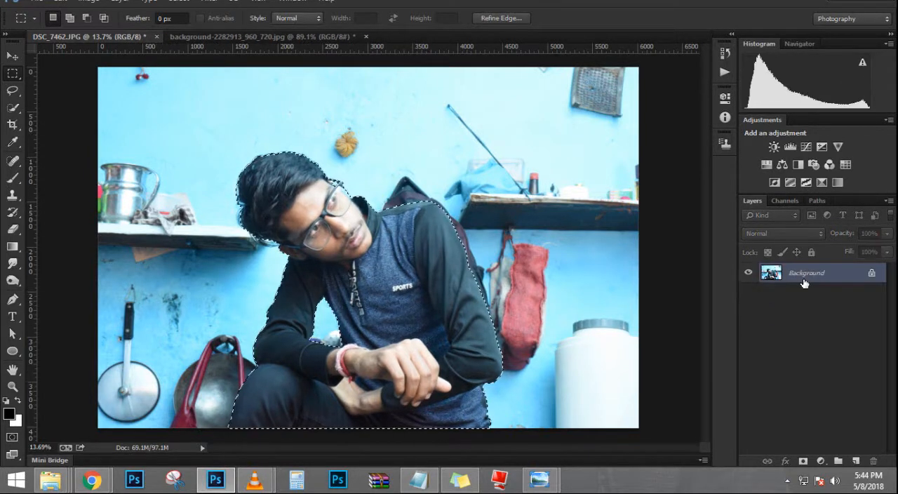
Step: Open Refine Edge for the person's selection and set its view mode to On White
left_click(498, 17)
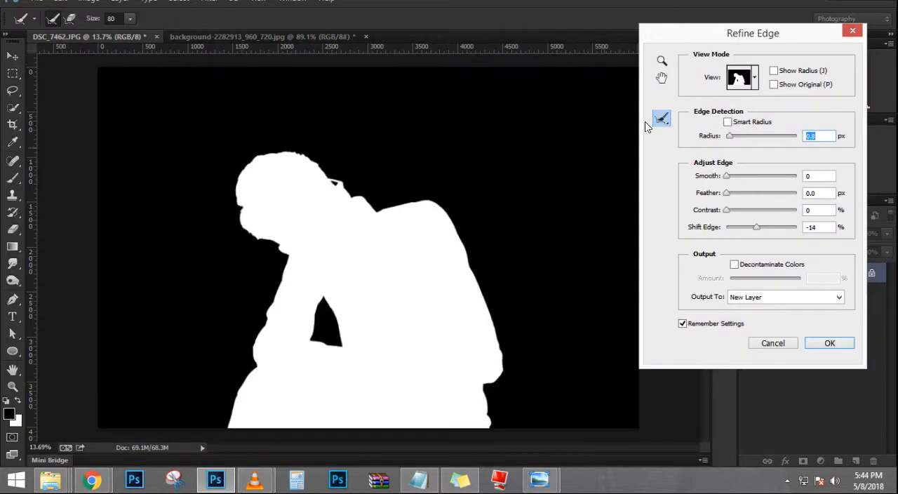
left_click(757, 79)
left_click(723, 112)
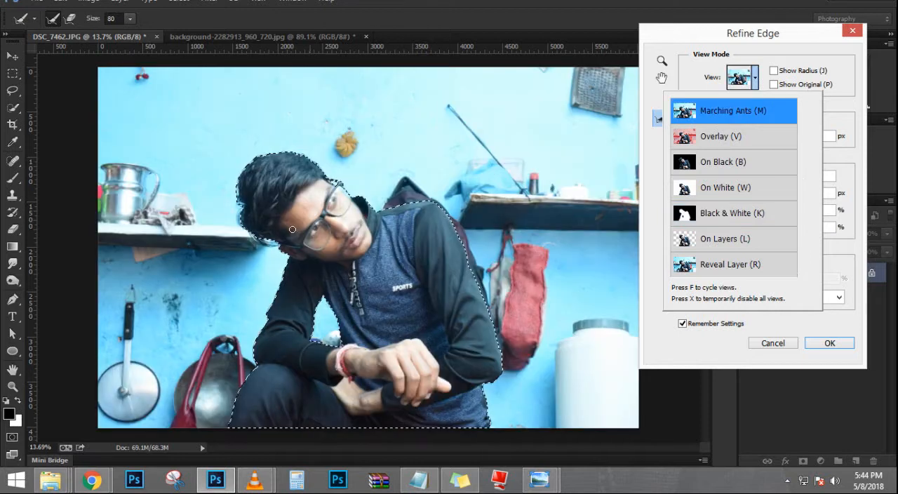
left_click(755, 79)
left_click(719, 187)
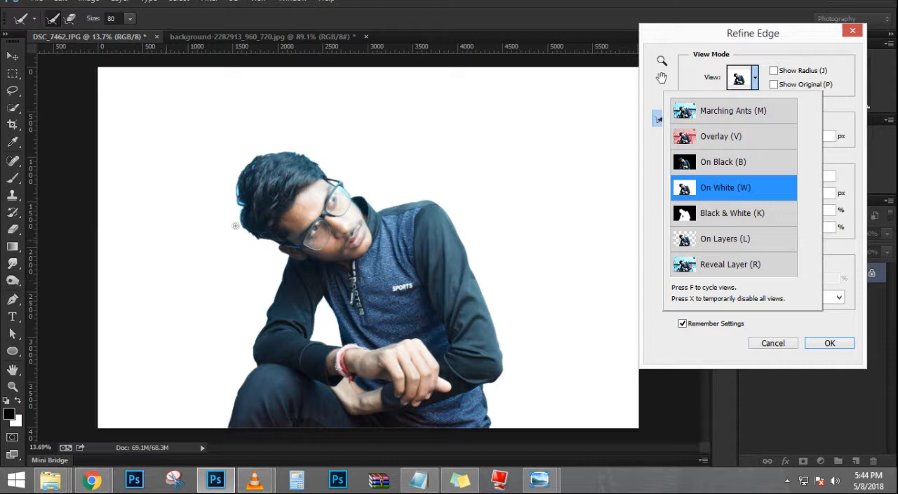
left_click(649, 321)
Step: Enlarge the Refine Radius brush to 200 and paint along the hair edge at the back of the head
key("ctrl+plus")
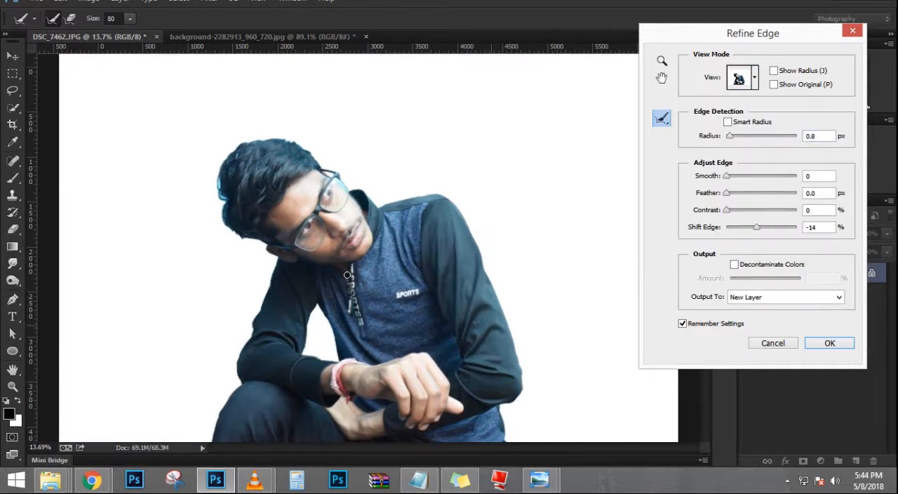
key("ctrl+plus")
left_click_drag(157, 145, 261, 212)
key("ctrl+plus")
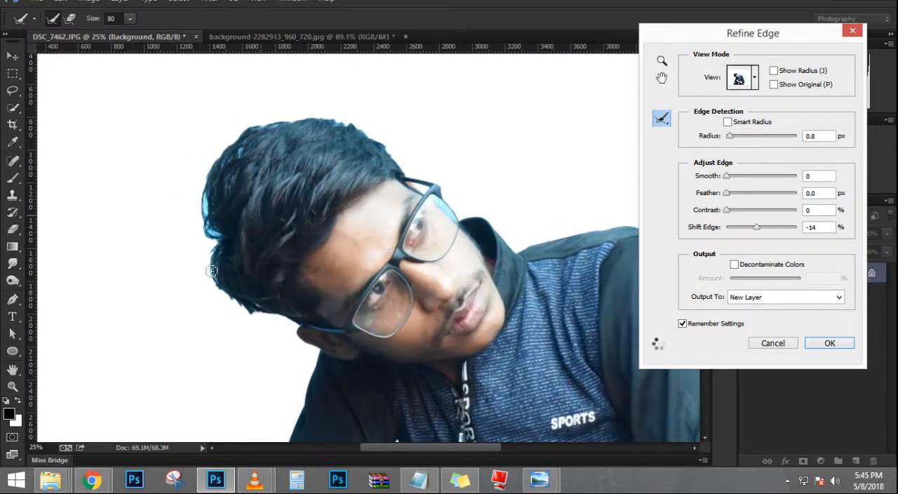
key("ctrl+plus")
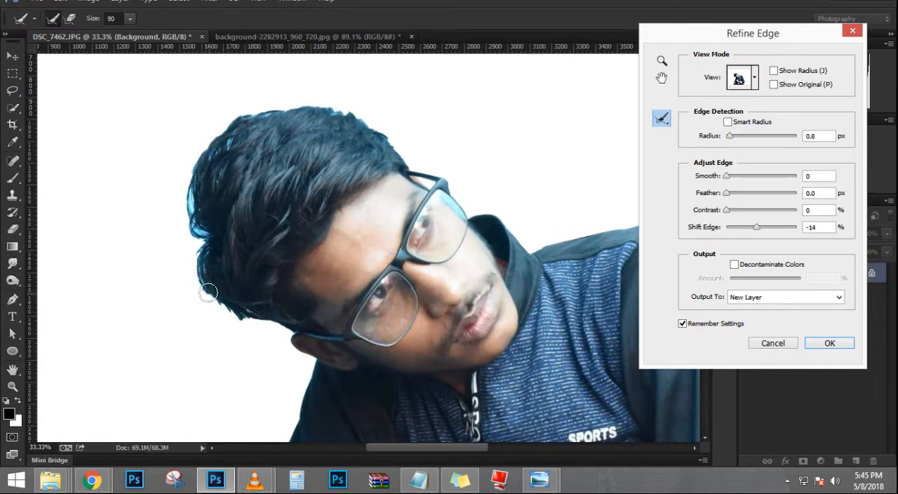
key("bracketright")
key("bracketright")
key("bracketright")
key("bracketright")
key("bracketright")
mouse_move(208, 293)
left_mouse_down()
mouse_move(228, 306)
mouse_move(207, 264)
mouse_move(222, 155)
mouse_move(202, 242)
mouse_move(226, 305)
mouse_move(278, 323)
left_mouse_up()
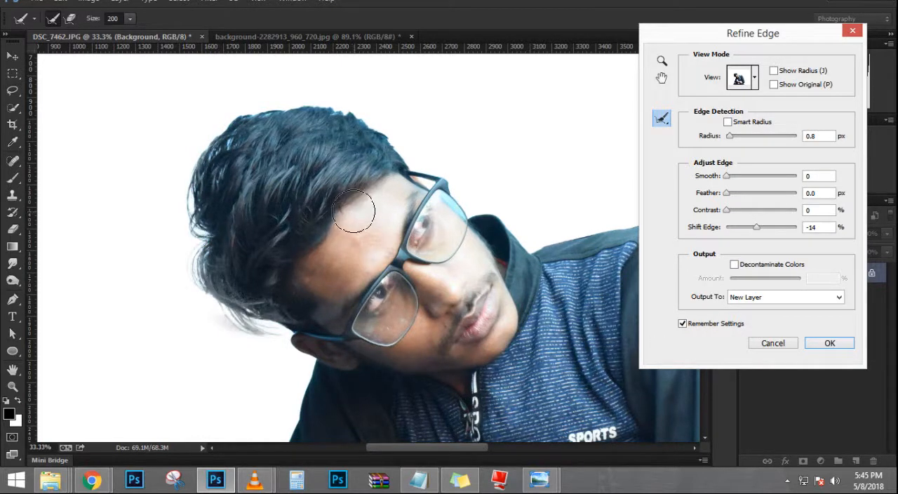
Step: Check the mask in Black & White view, remove the stray smudge beside the hair, and output the selection to a new layer
left_click(754, 80)
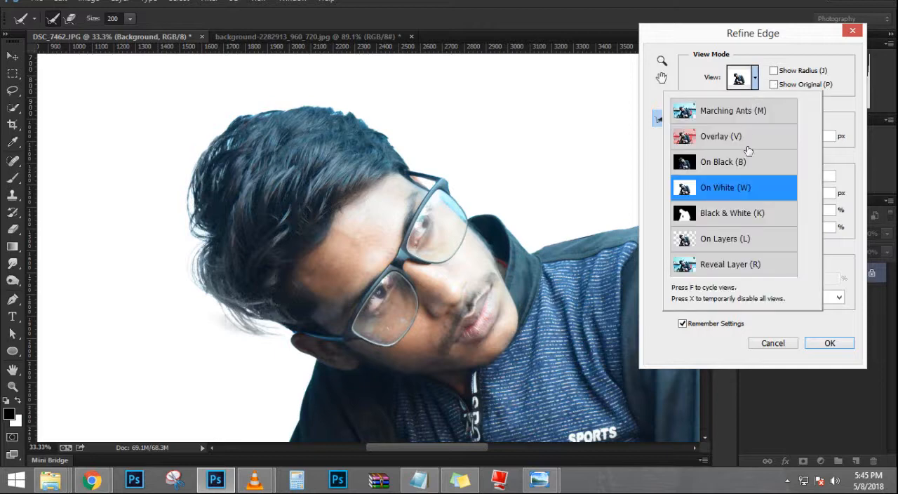
left_click(716, 215)
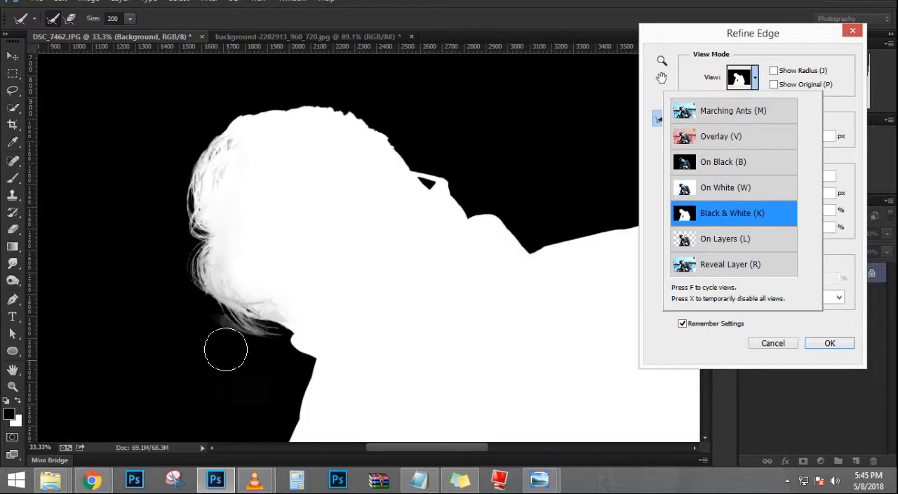
key("ctrl+alt+z")
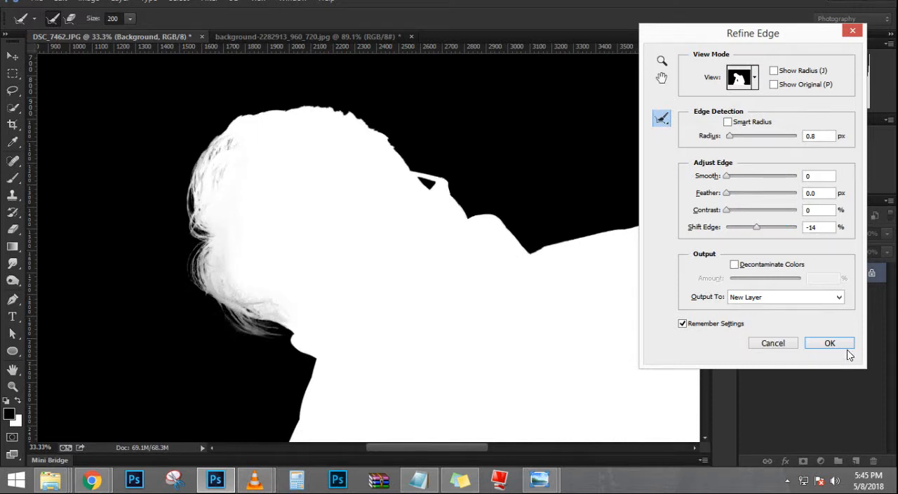
left_click(772, 343)
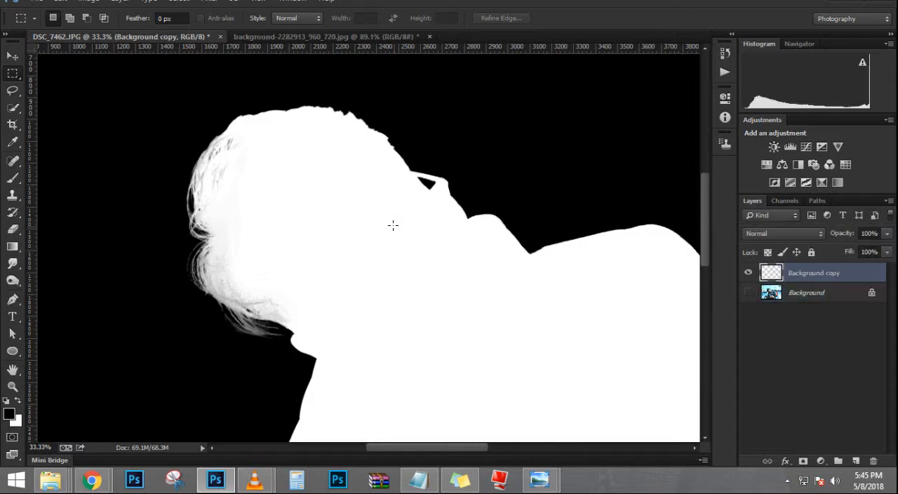
Step: Inspect the refined hair edge and move the cut-out person into the background-2282913_960_720.jpg document
key("ctrl+0")
scroll(219, 245, "up", 6)
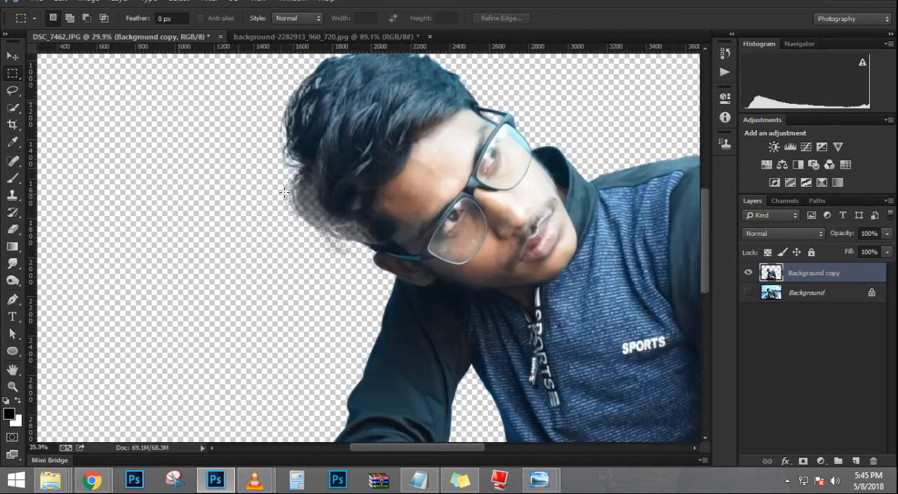
left_click(12, 56)
scroll(353, 184, "down", 7)
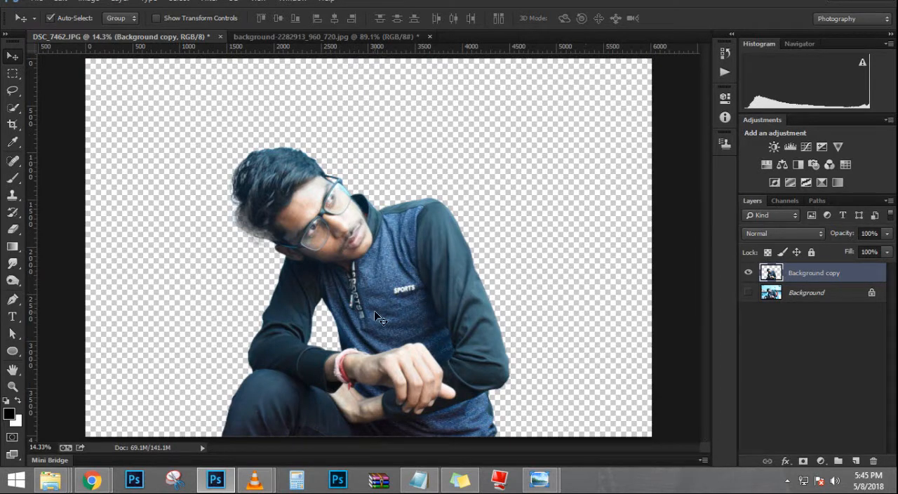
left_click_drag(375, 310, 413, 134)
Step: Scale the person layer to about 22% and position it over the blurred door background
scroll(392, 142, "down", 3)
key("ctrl+t")
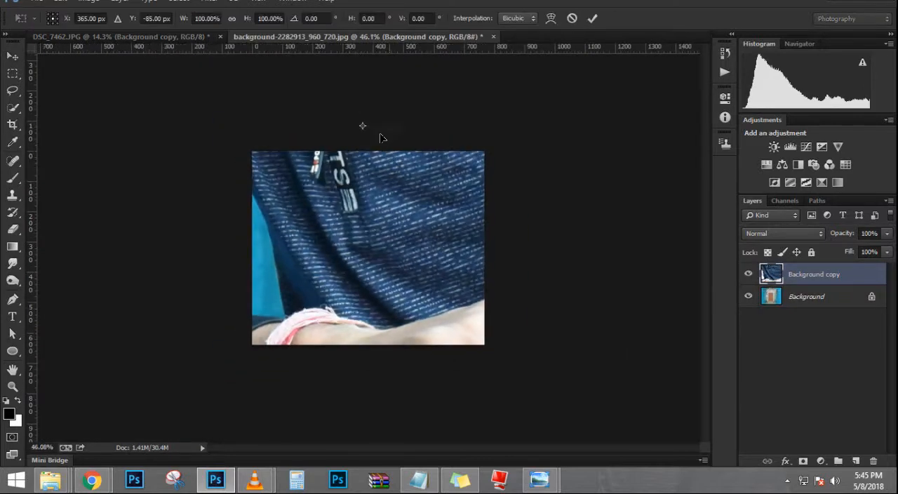
key("ctrl+0")
left_click_drag(499, 78, 407, 176)
scroll(403, 214, "up", 2)
left_click_drag(402, 213, 405, 286)
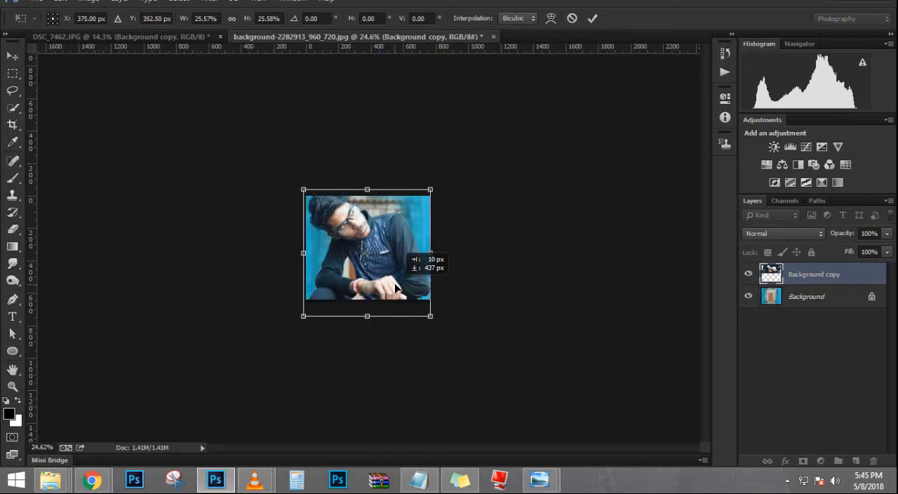
scroll(392, 243, "up", 6)
scroll(479, 182, "down", 3)
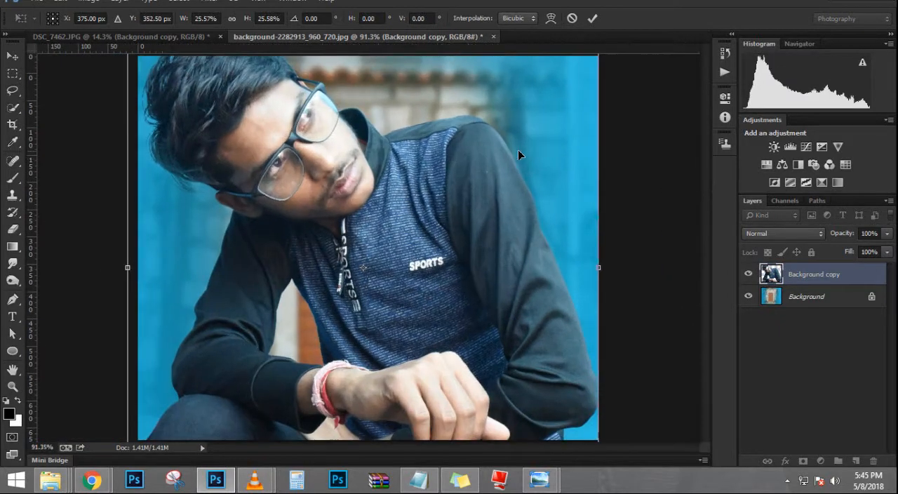
left_click_drag(516, 111, 499, 128)
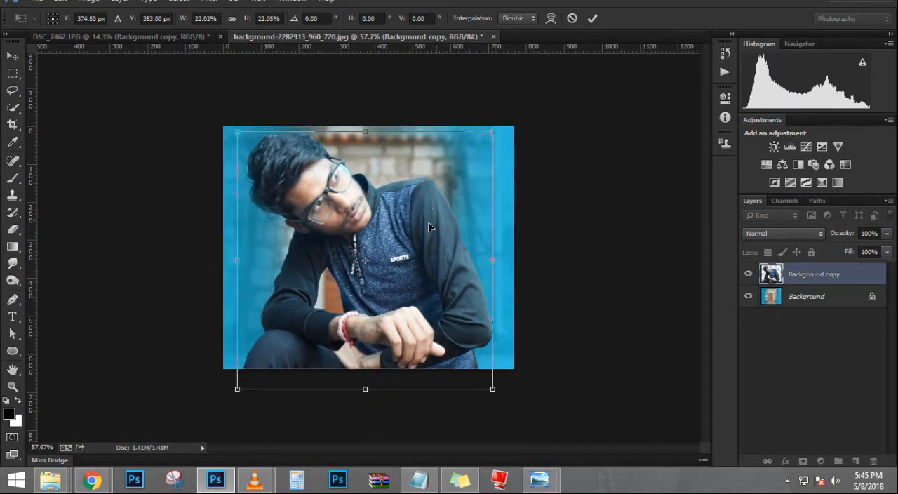
key("Return")
Step: Delete the person's layer from the background document
left_click(748, 274)
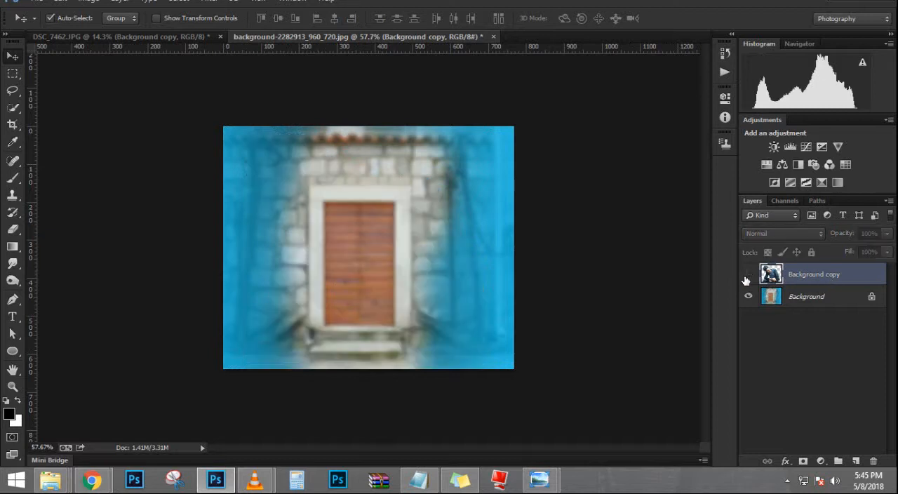
key("Delete")
Step: Try extending the canvas above and below the door image with the Crop tool, and undo the crop
key("c")
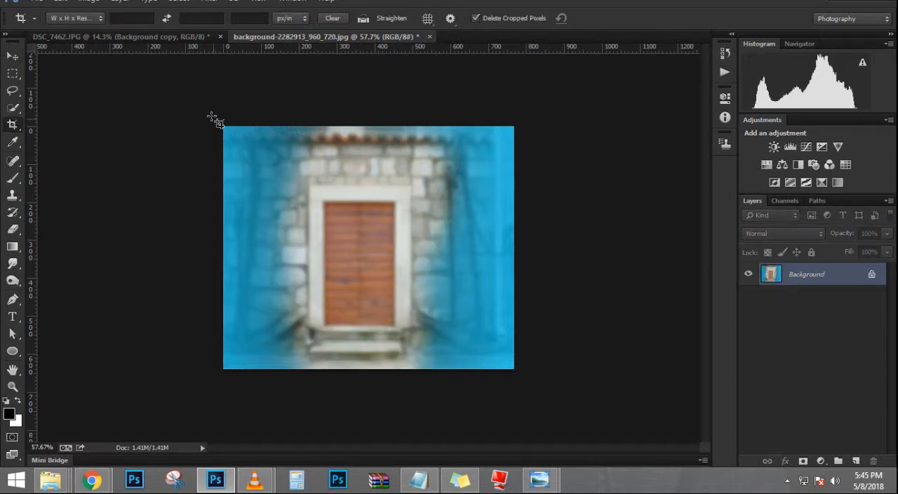
left_click_drag(388, 377, 386, 450)
left_click_drag(371, 126, 373, 63)
key("Return")
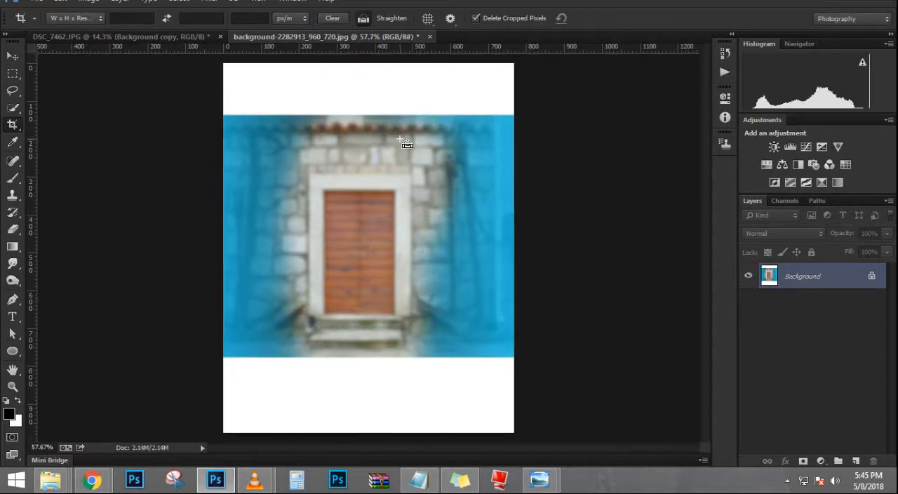
left_click(12, 56)
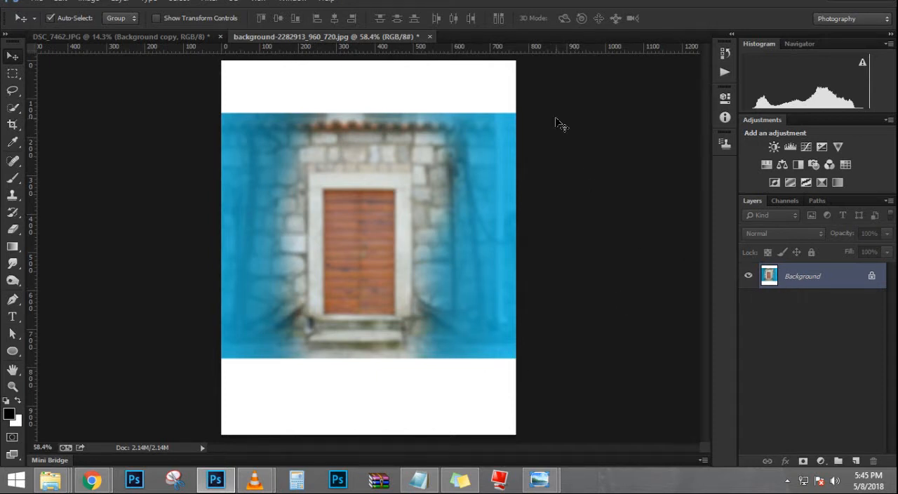
key("ctrl+z")
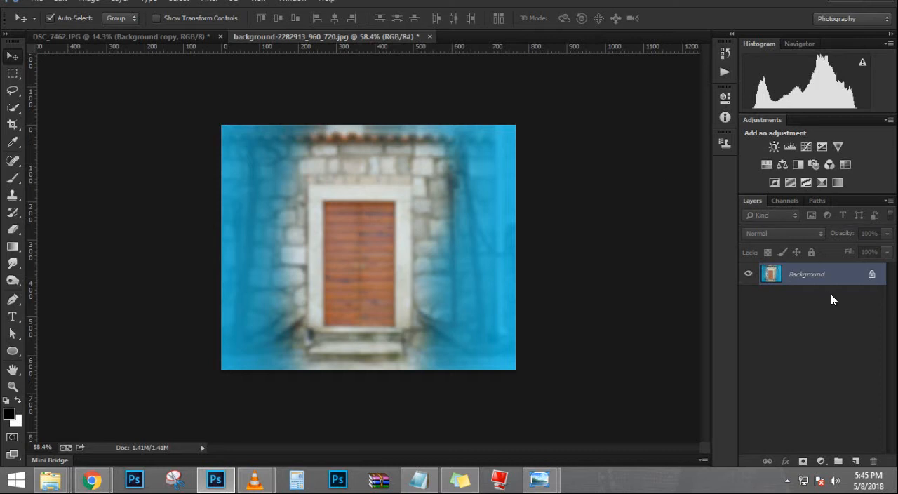
Step: Duplicate the door background layer and extend the canvas below the image with the Crop tool to a portrait format
key("ctrl+j")
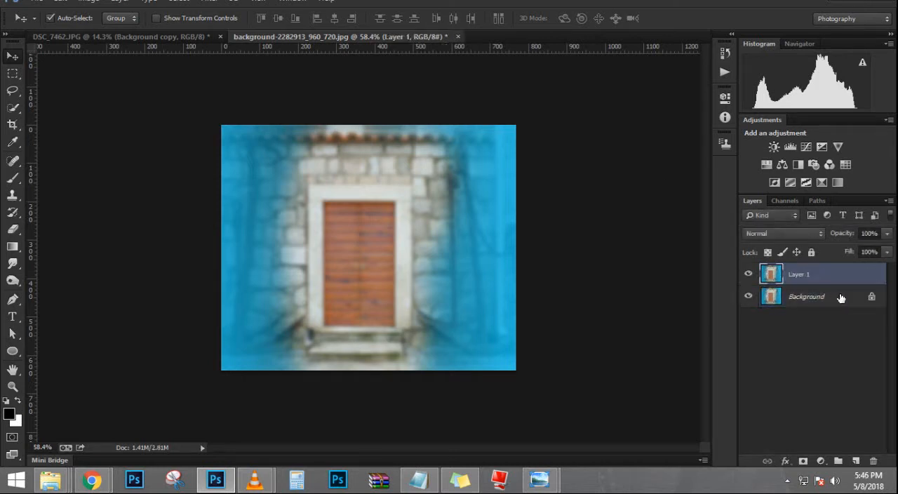
left_click(12, 124)
left_click(274, 177)
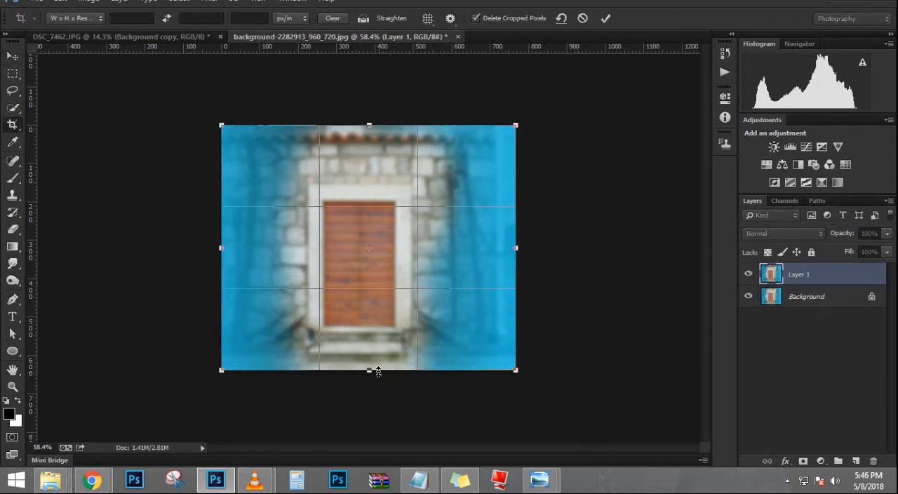
left_click_drag(370, 370, 374, 463)
key("Return")
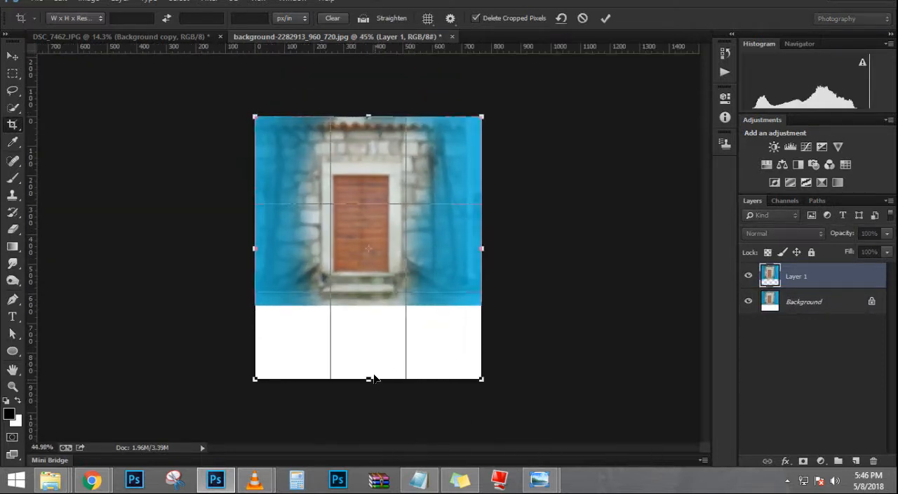
left_click_drag(374, 379, 368, 421)
key("Return")
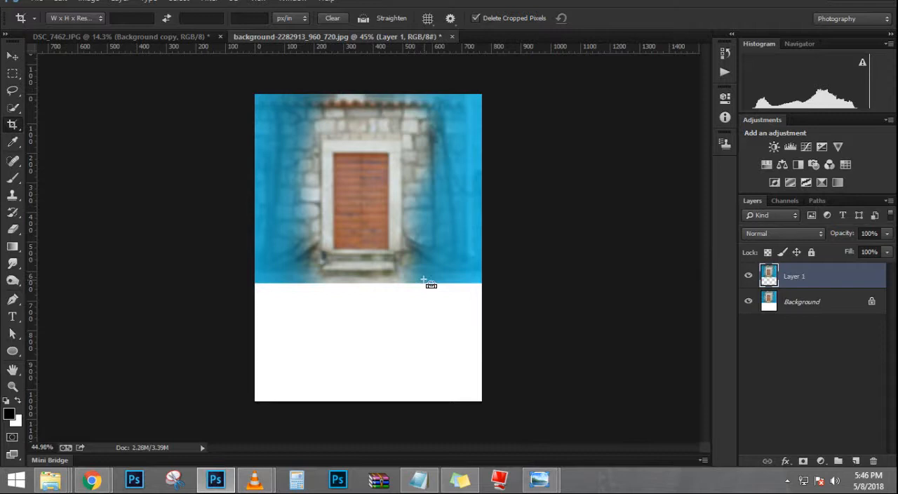
Step: Enlarge and reposition the duplicated door layer with Free Transform so it fills the whole portrait canvas
key("ctrl+t")
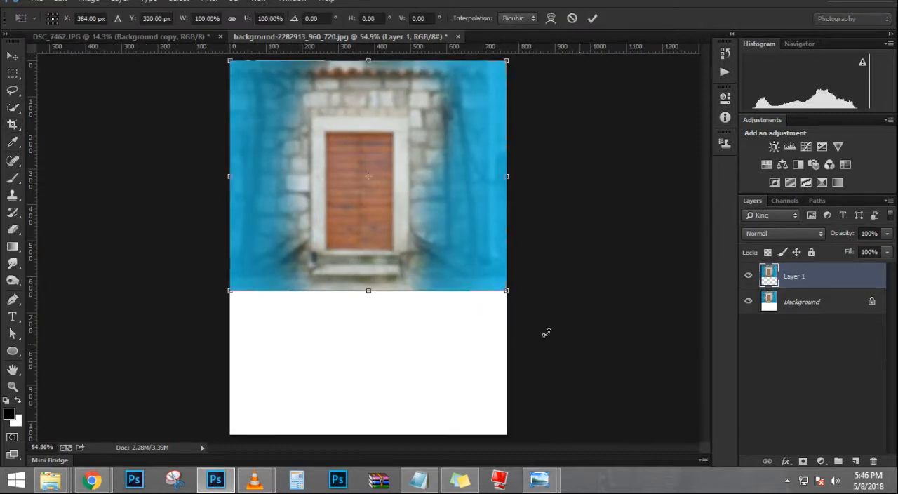
left_click_drag(508, 290, 594, 362)
left_click_drag(475, 277, 481, 348)
key("Return")
key("c")
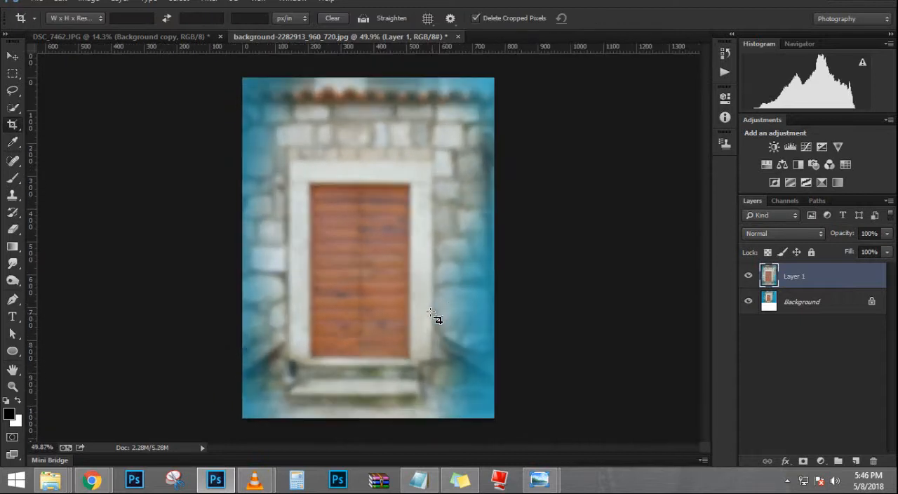
key("ctrl+0")
Step: Move the cut-out person from DSC_7462.JPG into the background-2282913_960_720.jpg document
left_click(12, 56)
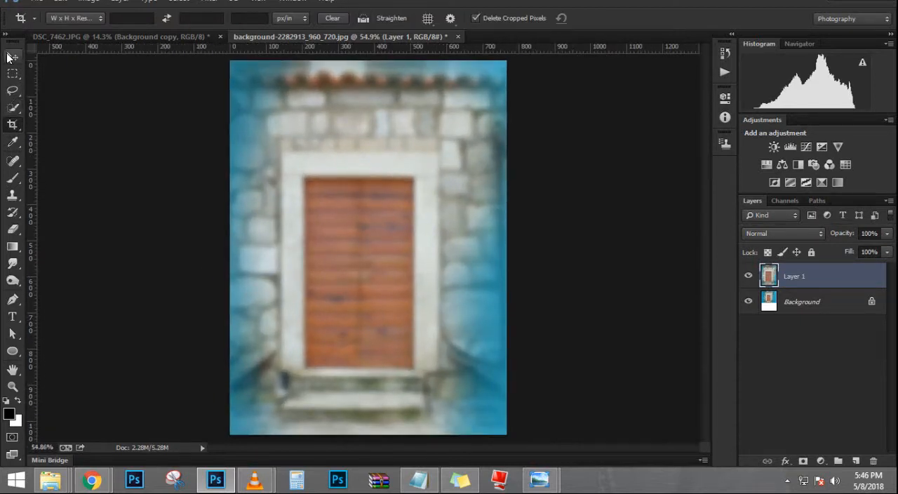
left_click(183, 35)
left_click_drag(289, 227, 381, 202)
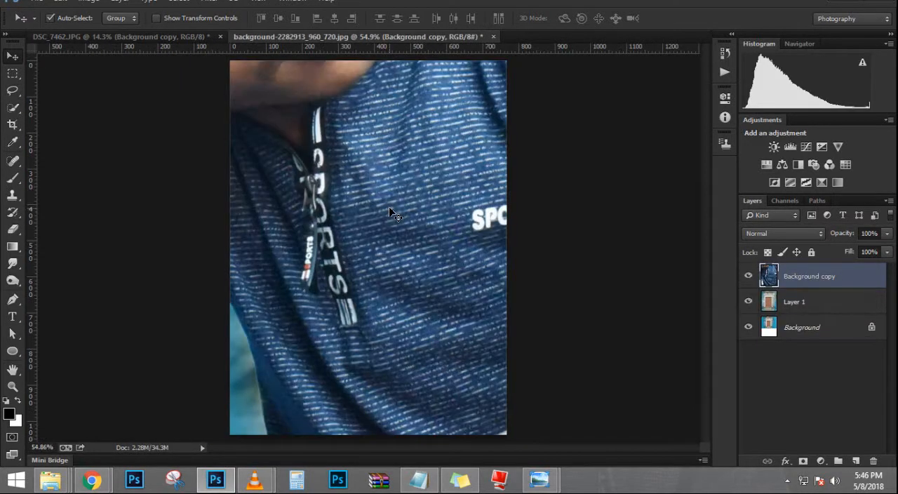
Step: Scale the person layer to about 25% with Free Transform and align it with the bottom of the canvas
key("ctrl+t")
key("ctrl+minus")
key("ctrl+minus")
key("ctrl+minus")
key("ctrl+minus")
left_click_drag(541, 66, 409, 351)
key("ctrl+plus")
key("ctrl+plus")
key("ctrl+plus")
key("ctrl+plus")
left_click_drag(466, 249, 504, 210)
left_click_drag(372, 336, 372, 281)
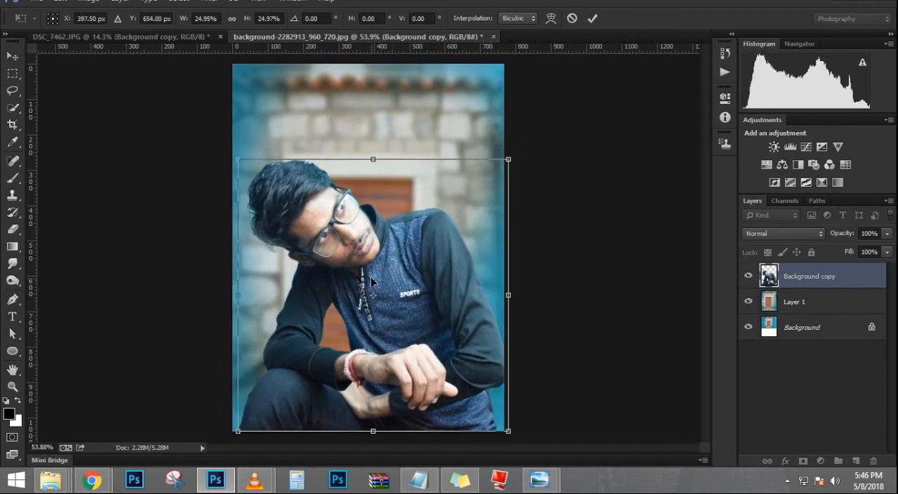
Step: Enlarge the person slightly beyond the canvas width, apply the transform and nudge him a little to the right
left_click_drag(508, 166, 533, 137)
left_click_drag(379, 237, 381, 212)
key("Return")
scroll(344, 179, "up", 1)
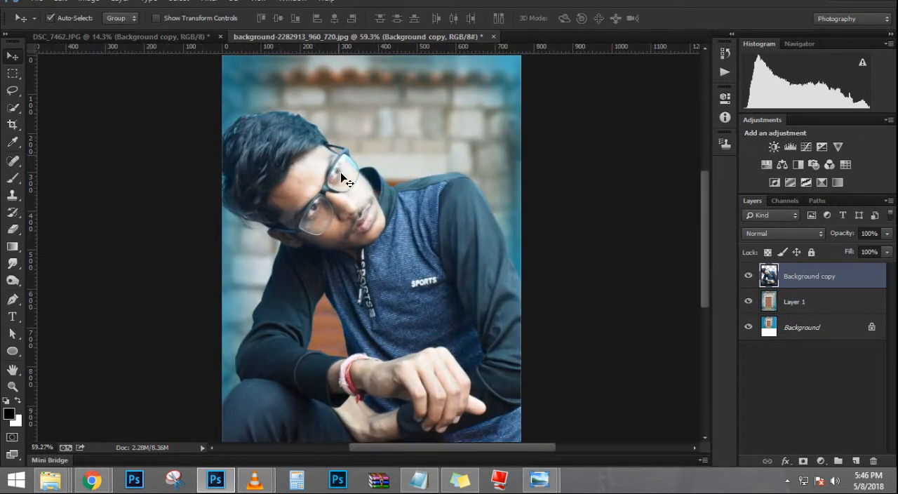
key("shift+Right")
key("shift+Right")
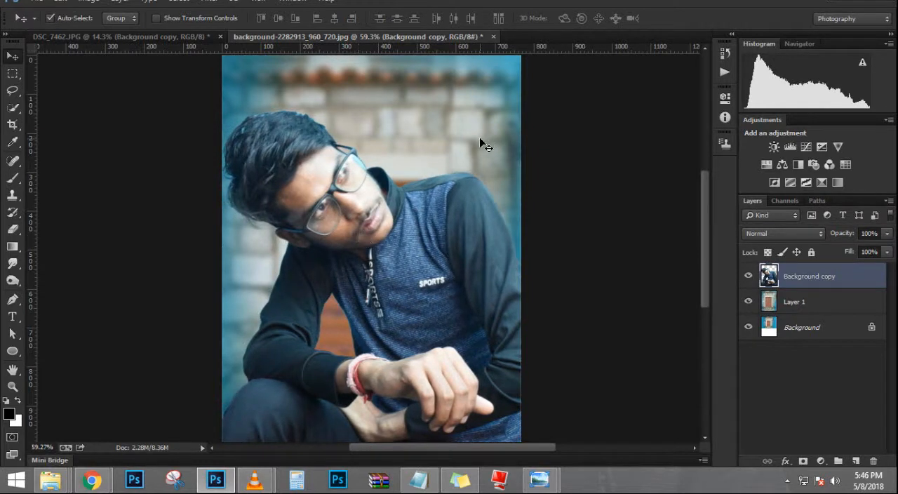
Step: Scale the person layer down to about 95% and fine-tune his position against the door background
key("ctrl+t")
left_click_drag(560, 107, 552, 114)
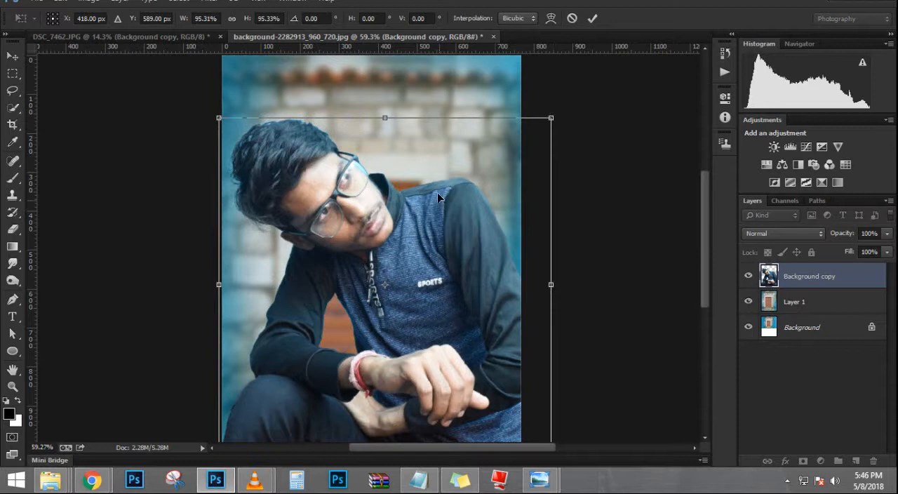
left_click_drag(437, 192, 437, 191)
key("Return")
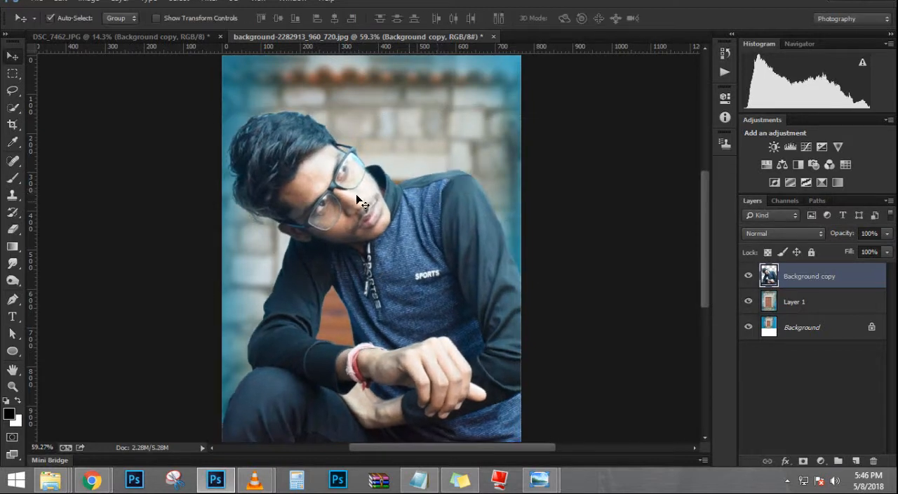
scroll(362, 196, "down", 1)
key("ctrl+z")
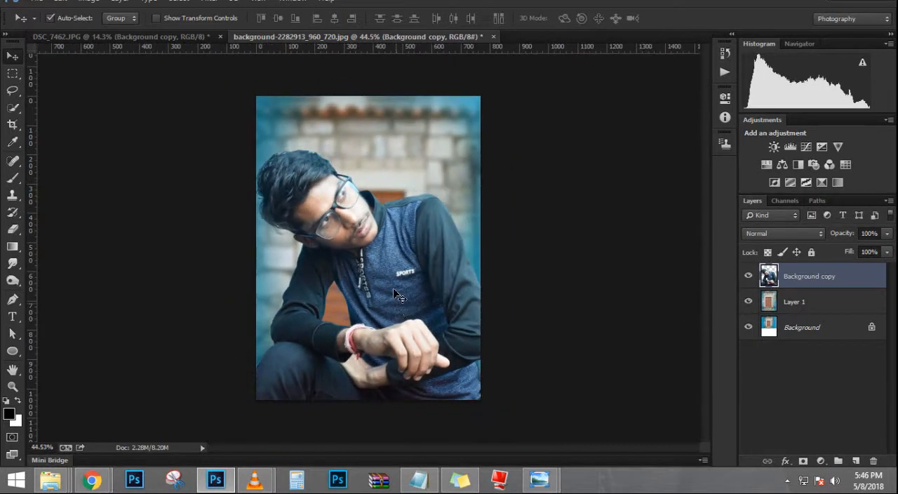
scroll(394, 285, "up", 1)
scroll(398, 280, "down", 1)
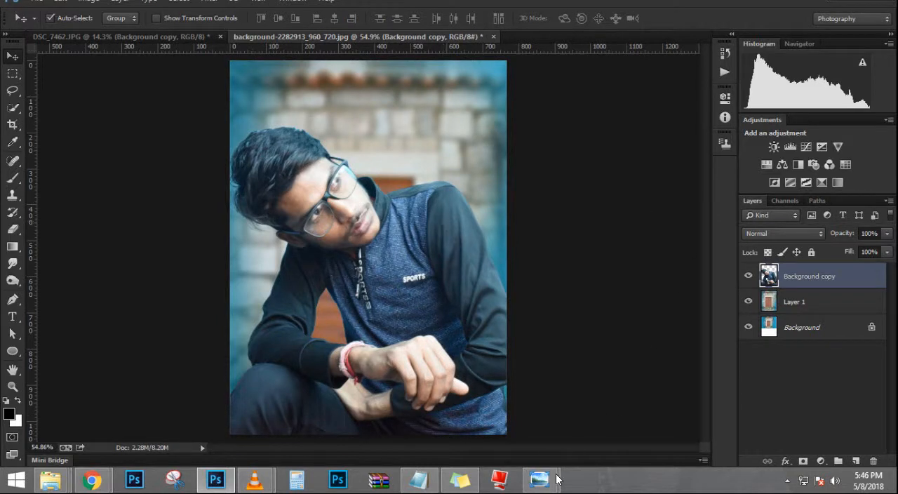
Step: Switch to Windows Photo Viewer and compare the composite with the 682752-sanju4 reference poster
mouse_move(558, 480)
left_click(610, 398)
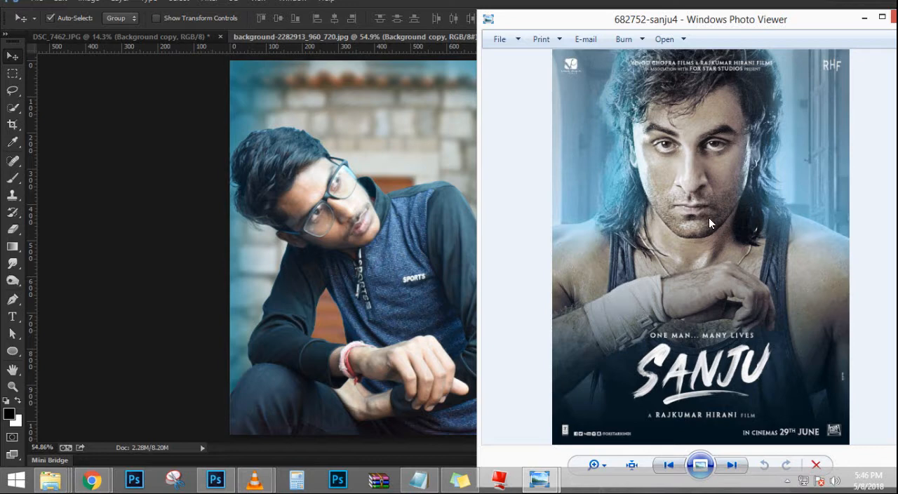
mouse_move(645, 26)
left_mouse_down()
mouse_move(657, 26)
mouse_move(635, 27)
mouse_move(671, 29)
mouse_move(655, 28)
left_mouse_up()
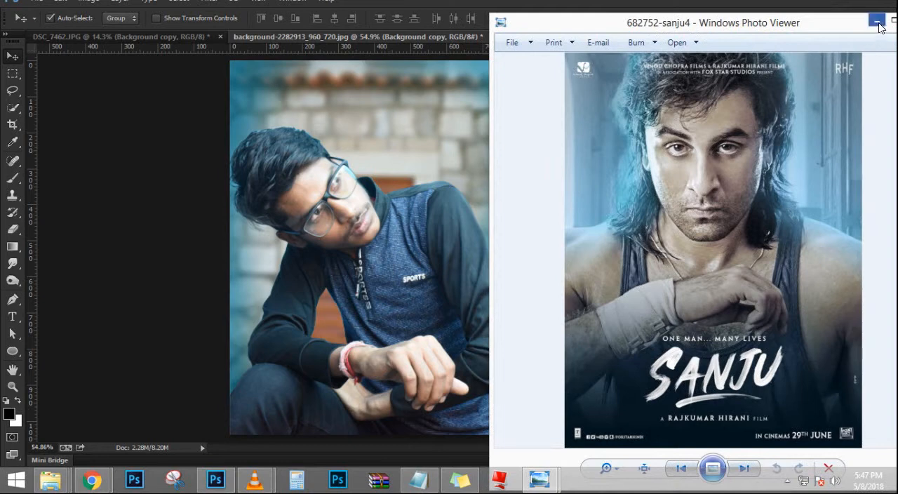
left_click(878, 22)
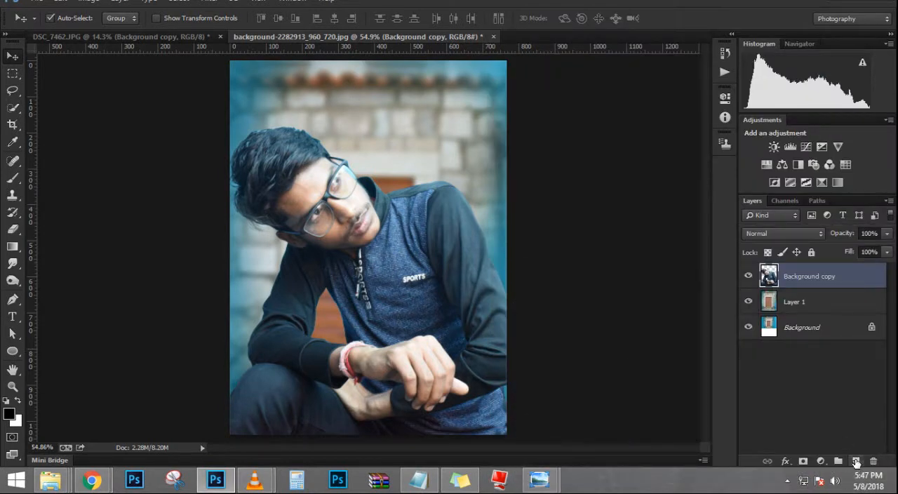
Step: Create a new layer above the person and activate the Gradient tool
left_click(855, 461)
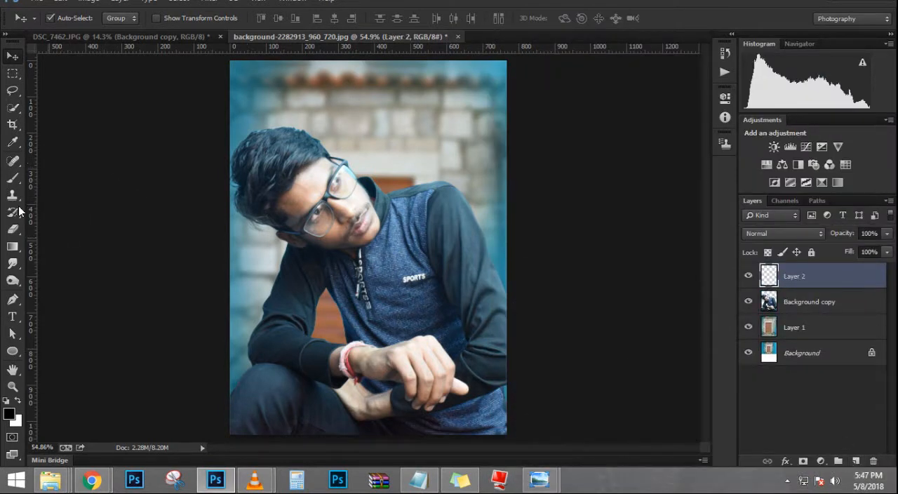
left_click(13, 246)
Step: Try blue-to-transparent linear gradients from the left and right sides of the new layer, and undo them
left_click_drag(229, 221, 308, 224)
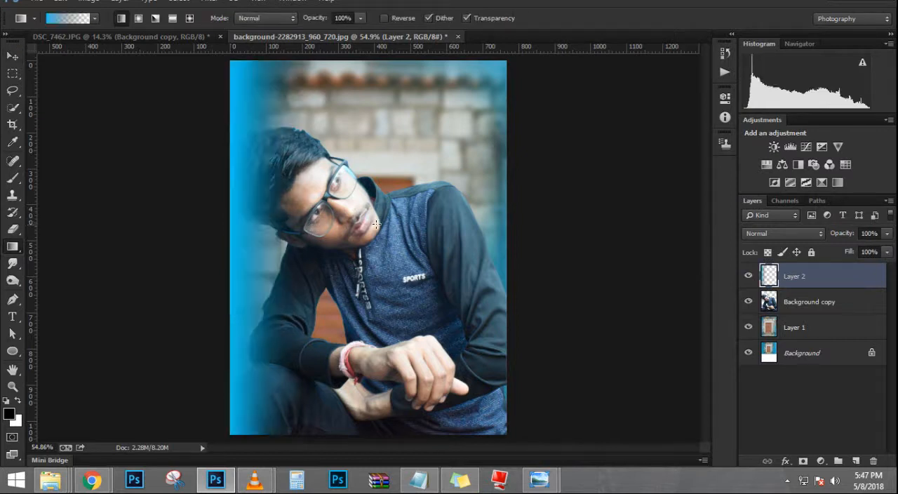
key("ctrl+z")
left_click_drag(608, 229, 116, 231)
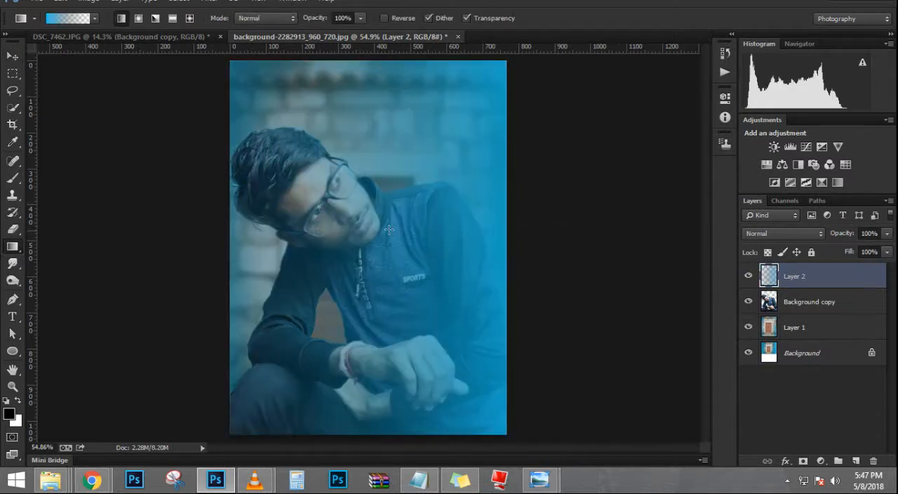
left_click_drag(410, 236, 585, 272)
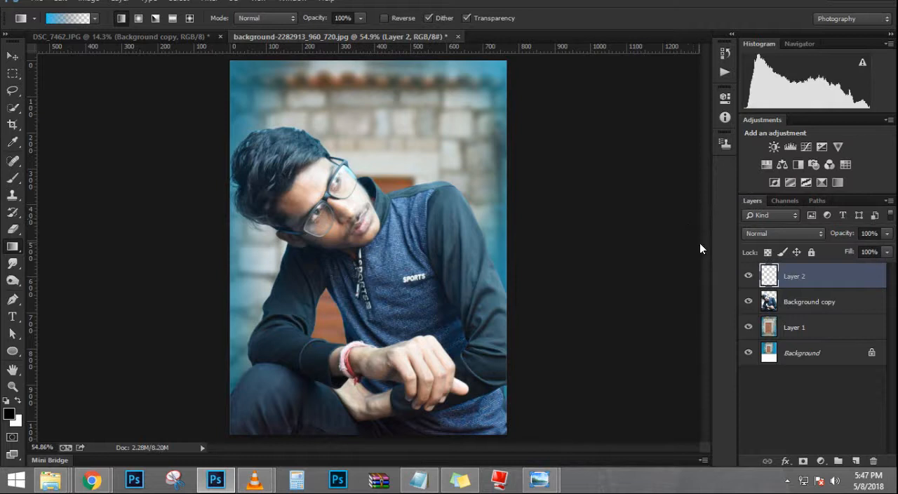
Step: Apply blue-to-transparent linear gradients inward from both sides of the new layer and set its opacity to 57%
left_click_drag(700, 242, 425, 217)
left_click_drag(88, 197, 303, 223)
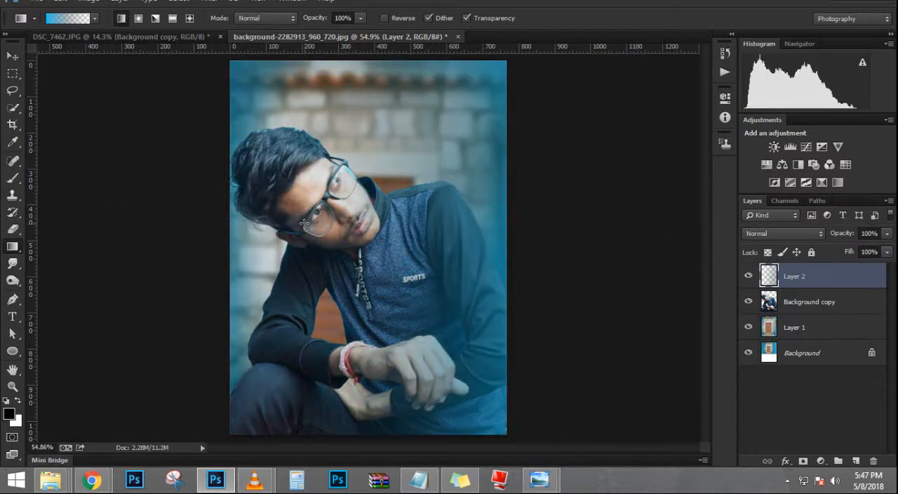
left_click_drag(453, 297, 489, 303)
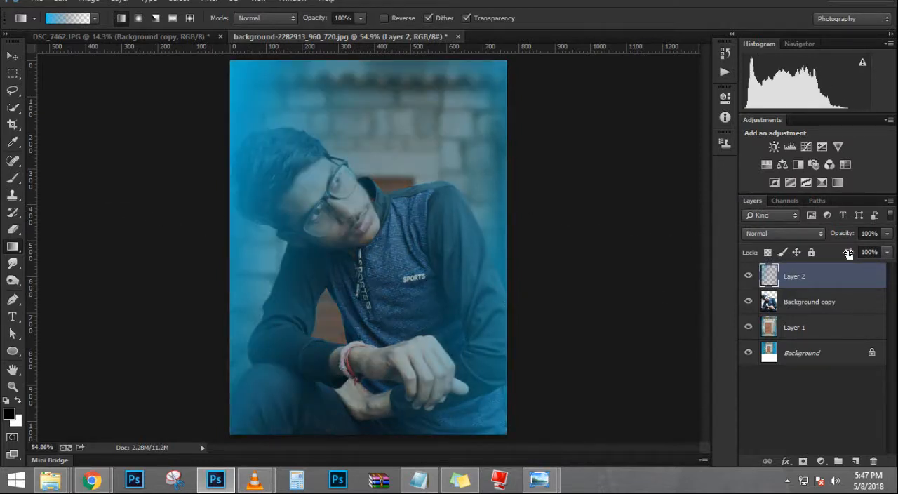
left_click_drag(833, 233, 839, 233)
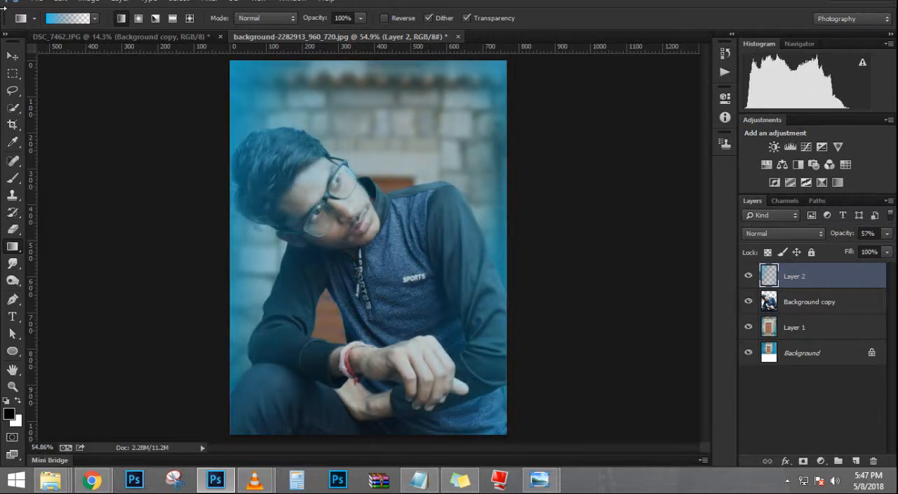
left_click(13, 55)
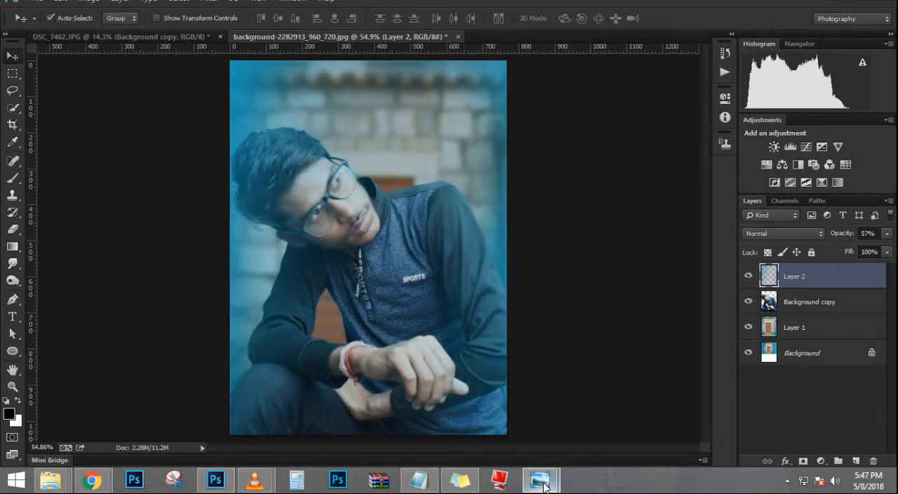
Step: Switch to Windows Photo Viewer and examine the 682752-sanju4 reference poster full-screen, alternating with the composite
mouse_move(545, 485)
left_click(536, 372)
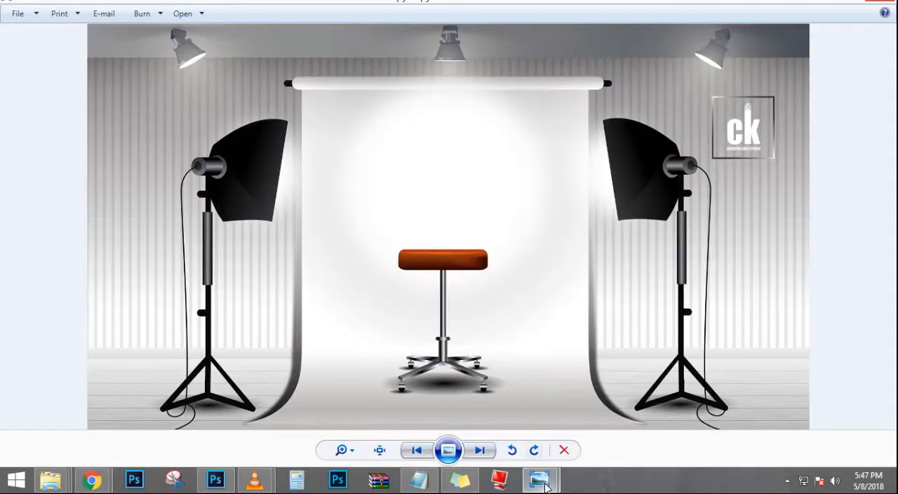
left_click(530, 370)
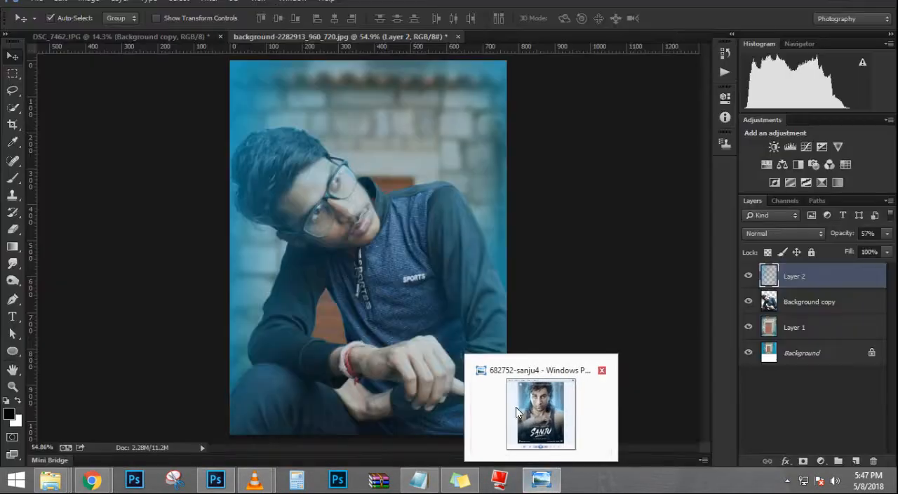
left_click(516, 408)
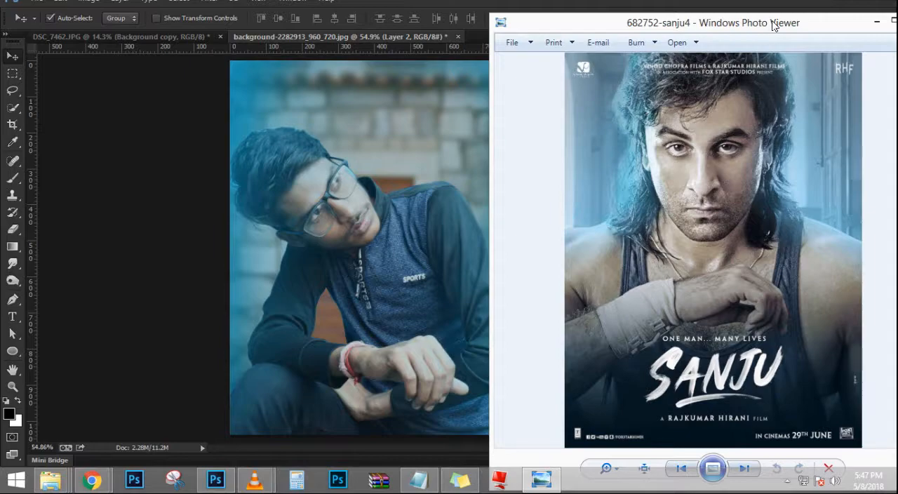
double_click(774, 26)
left_click(532, 486)
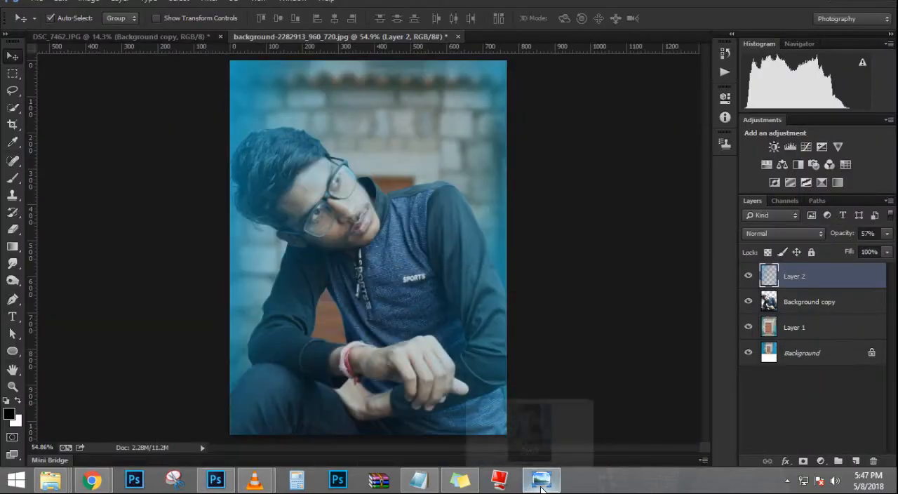
left_click(539, 486)
left_click(541, 487)
left_click(541, 487)
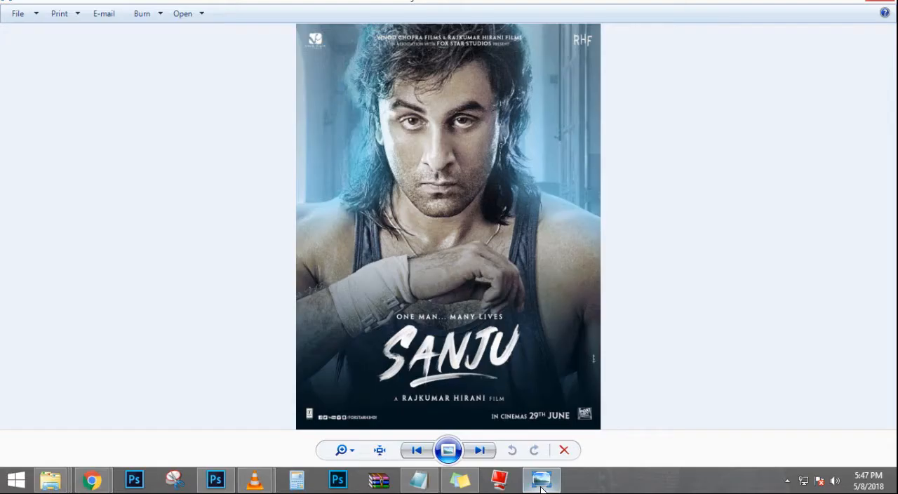
left_click(542, 487)
left_click(541, 487)
left_click(541, 488)
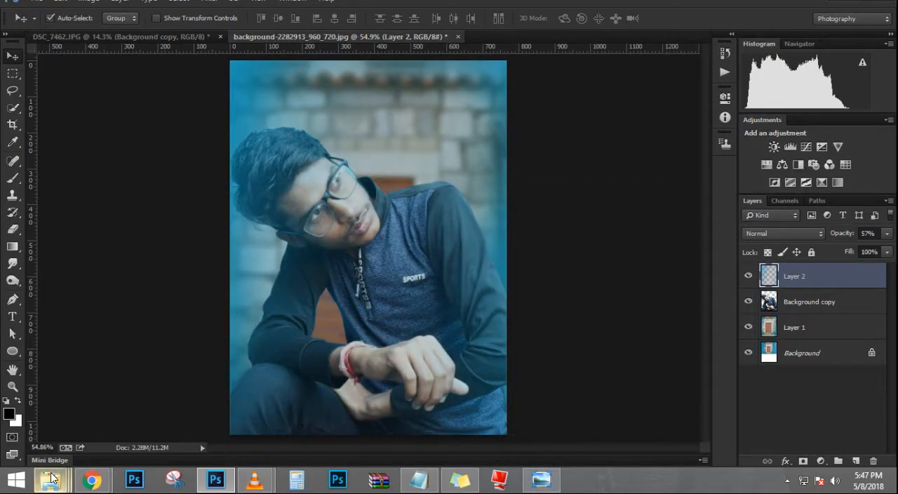
Step: Place the sanju-poster_top_24_04_2018 image from the Race 3 movie poster folder into the composite at its default size
mouse_move(50, 481)
left_click(396, 415)
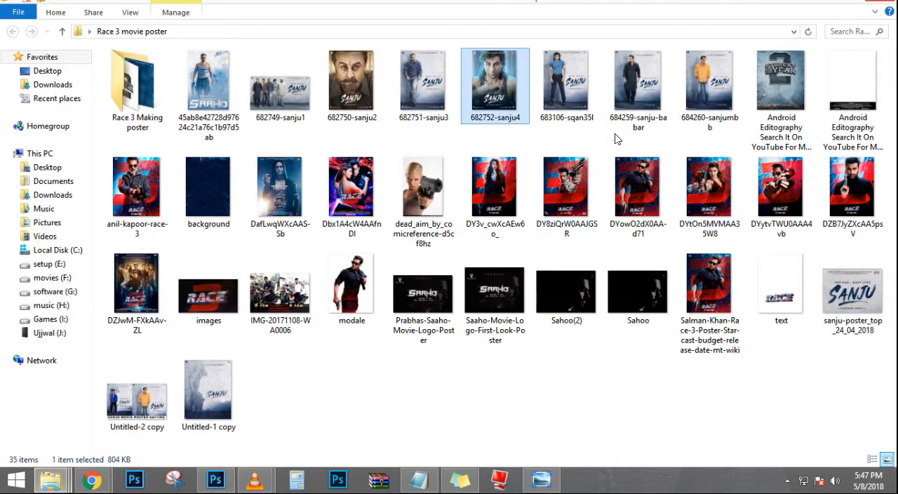
left_click(837, 88)
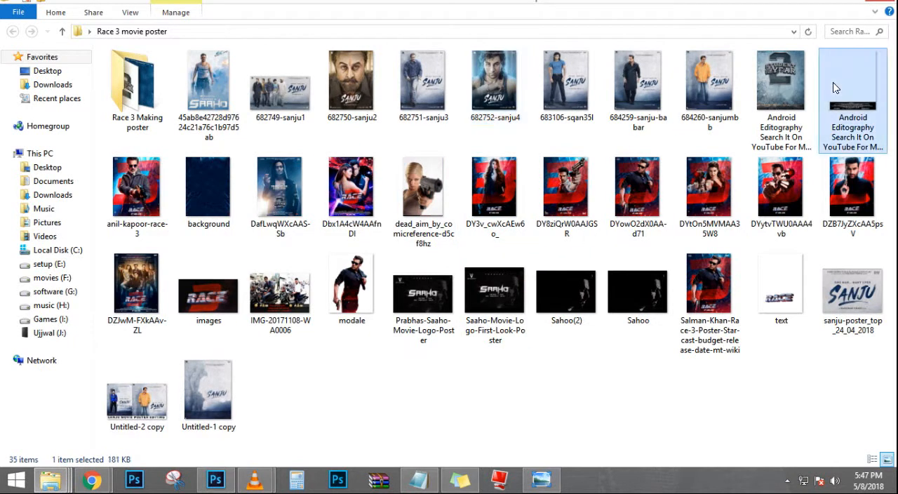
left_click(844, 284)
left_click_drag(862, 316, 390, 348)
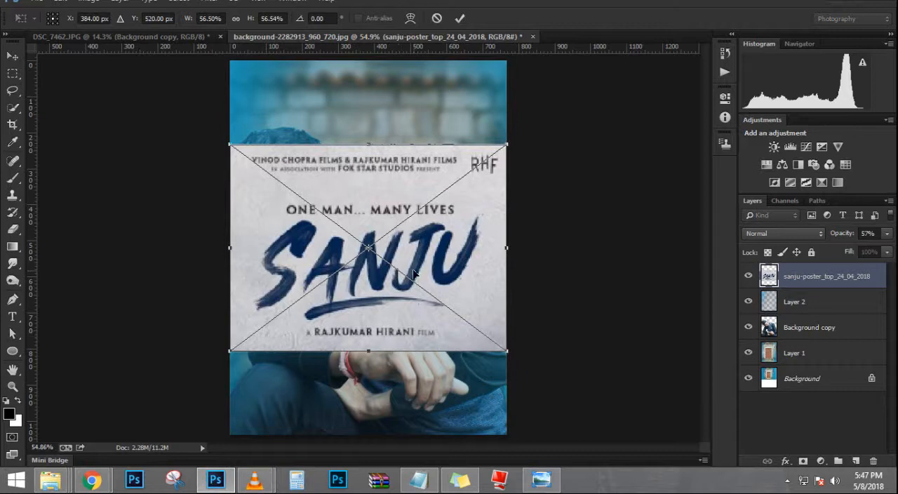
key("Return")
Step: Select the letter S of the blue SANJU title with the Quick Selection tool, using a brush reduced to 15
scroll(421, 294, "up", 8)
scroll(226, 264, "down", 4)
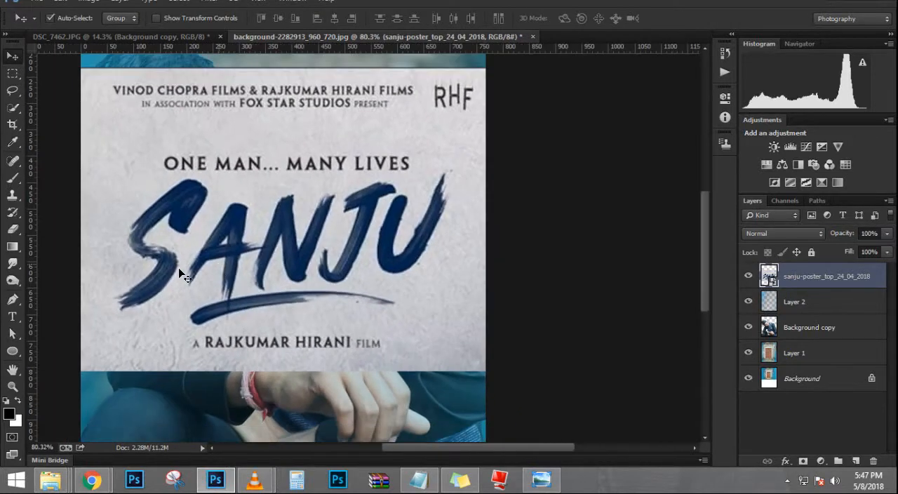
scroll(133, 215, "up", 3)
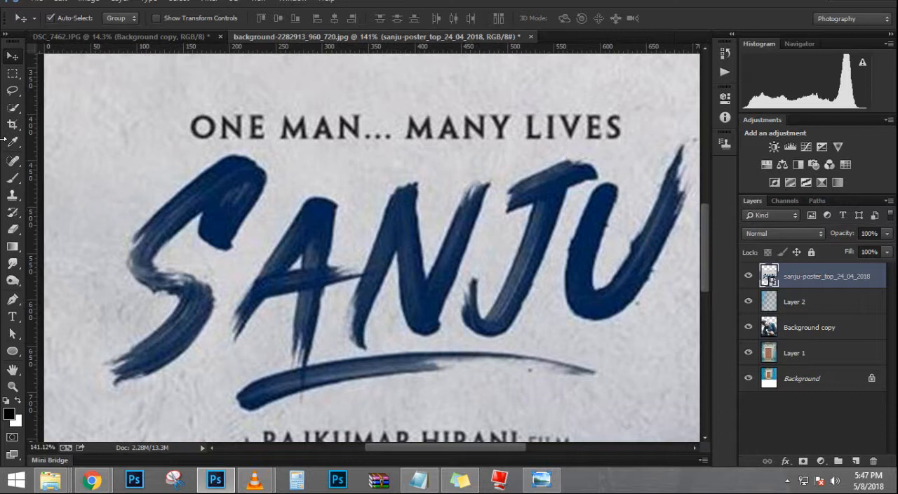
left_click(12, 108)
key("bracketleft")
key("bracketleft")
key("bracketleft")
key("bracketleft")
key("bracketleft")
key("bracketleft")
key("bracketleft")
key("bracketleft")
key("bracketleft")
key("bracketleft")
key("bracketleft")
key("bracketleft")
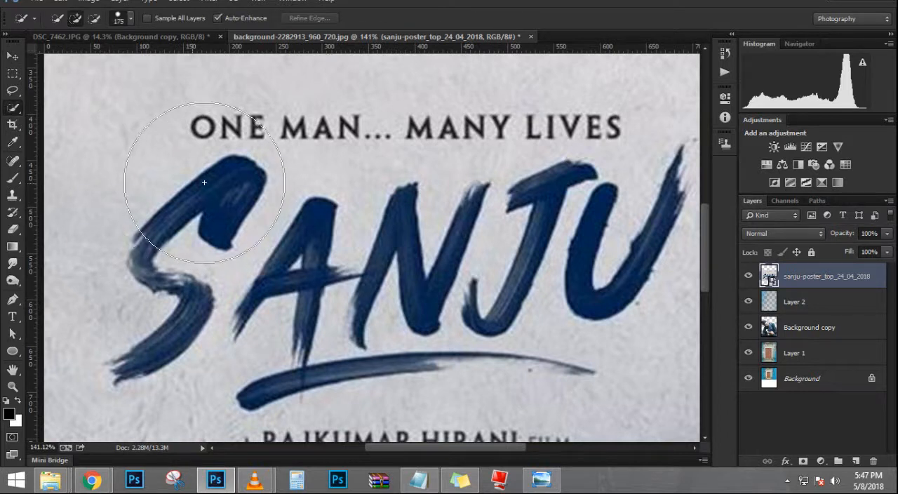
left_click_drag(216, 223, 221, 214)
key("bracketleft")
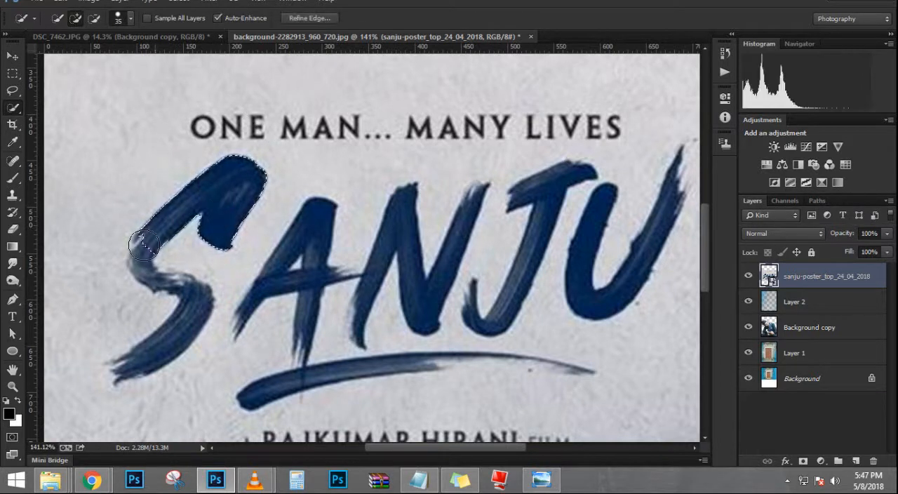
key("bracketleft")
key("bracketleft")
key("bracketleft")
mouse_move(140, 255)
left_mouse_down()
mouse_move(193, 302)
mouse_move(193, 317)
left_mouse_up()
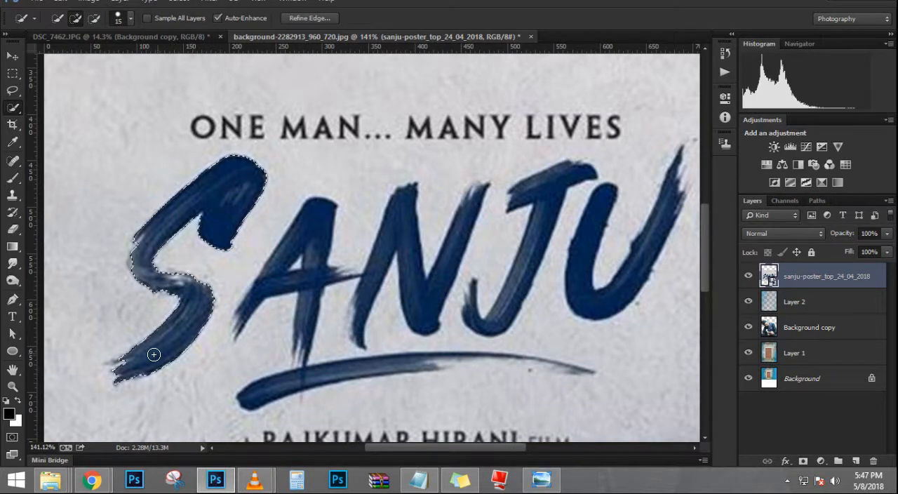
Step: Add the first letter A to the selection and subtract its small inner triangle with a brush size of 2
left_click_drag(306, 227, 304, 278)
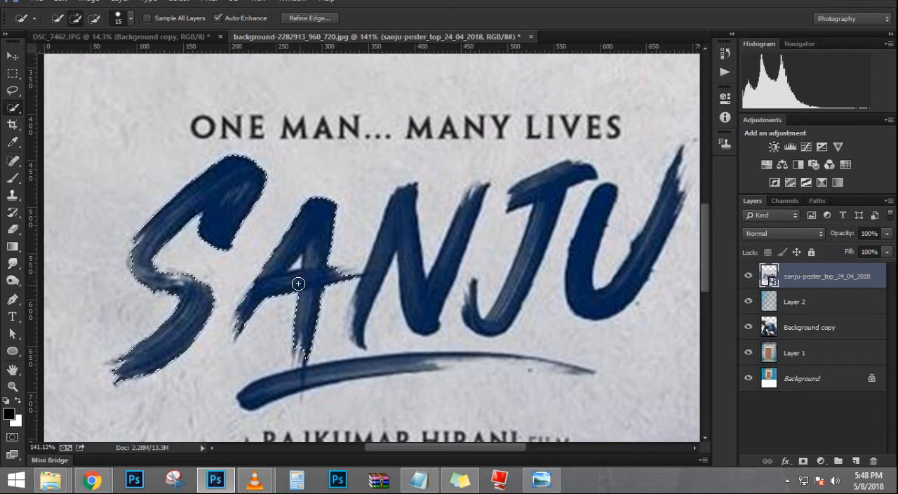
scroll(300, 272, "up", 3)
scroll(299, 266, "up", 3)
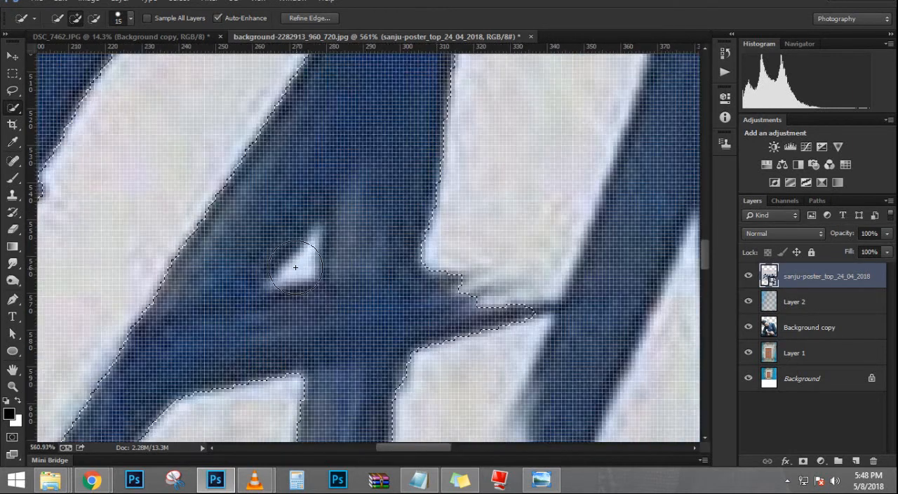
key("bracketleft")
key("bracketleft")
key("bracketleft")
key("bracketleft")
key("bracketleft")
key("bracketleft")
key("bracketleft")
key("bracketleft")
key("bracketleft")
scroll(310, 252, "down", 2)
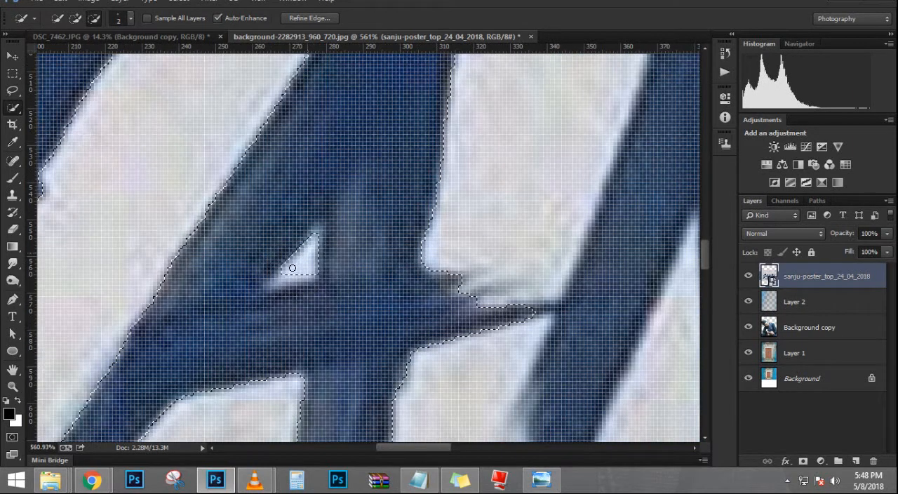
Step: Extend the selection over the letters N, J and U and the brush-stroke underline of the title
scroll(326, 250, "down", 3)
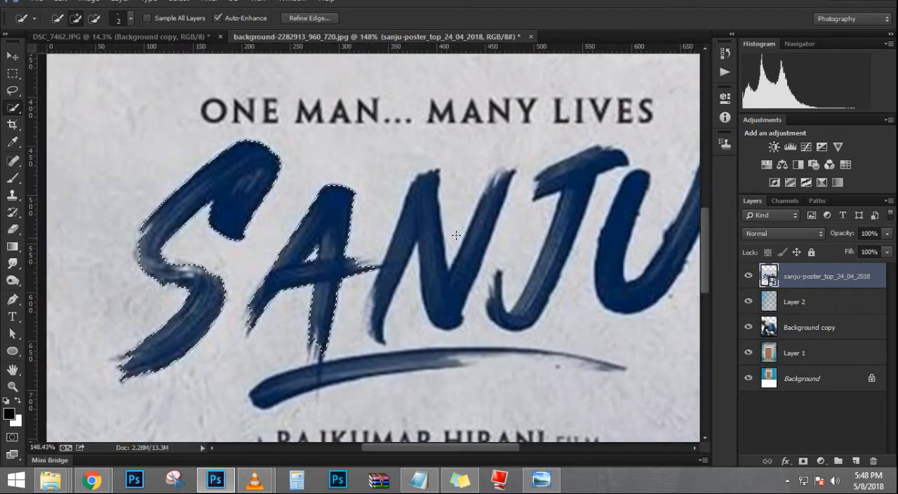
scroll(411, 270, "down", 1)
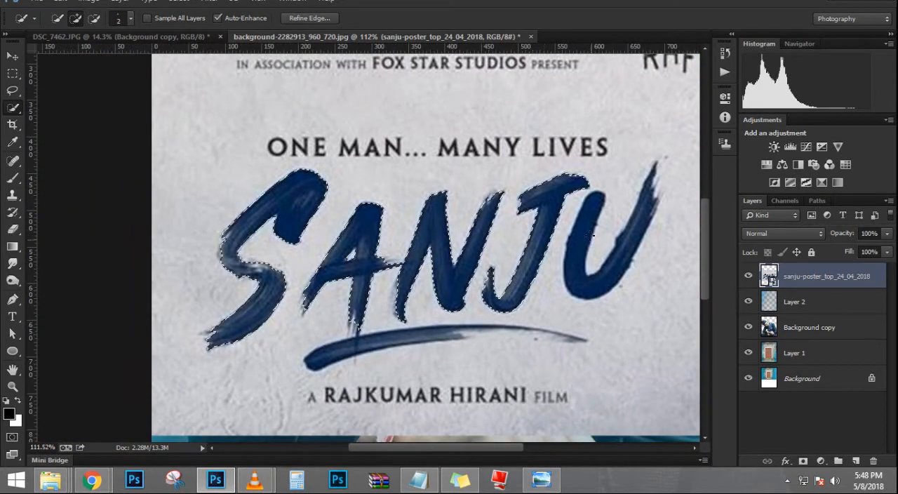
left_click(581, 261)
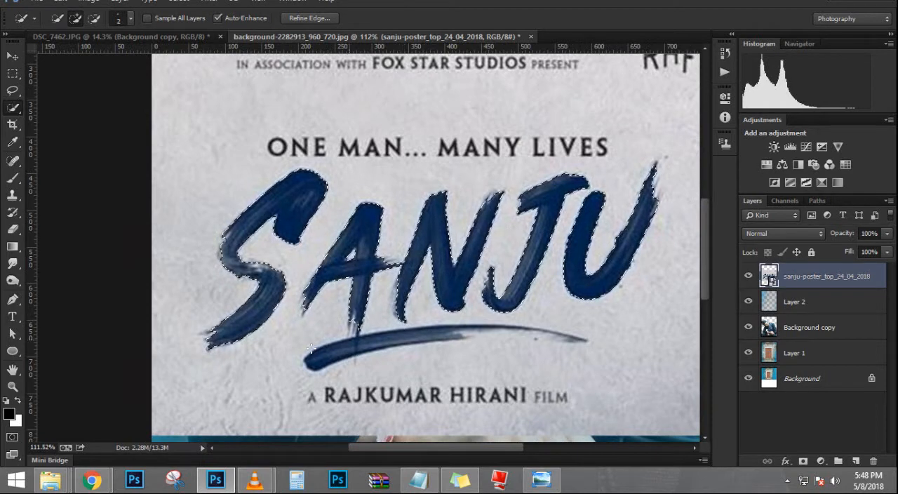
mouse_move(312, 361)
left_mouse_down()
mouse_move(405, 343)
mouse_move(570, 338)
left_mouse_up()
left_click(572, 341)
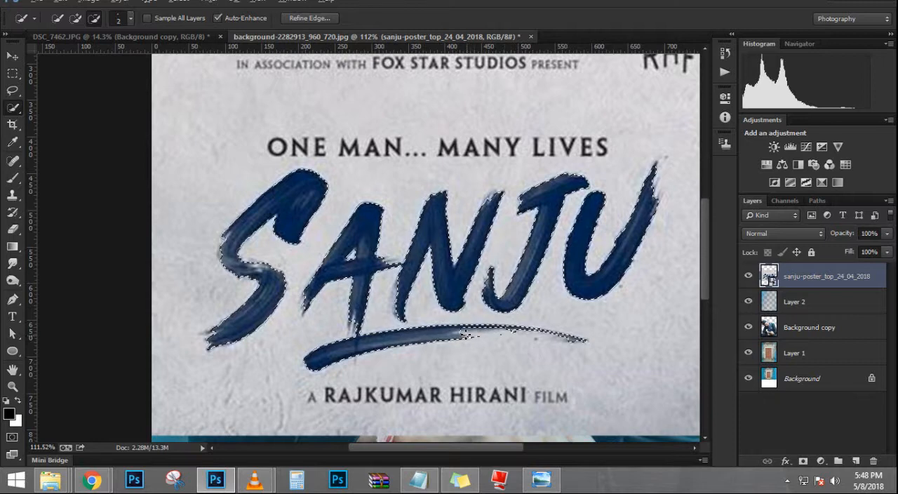
Step: Copy the selected SANJU lettering to a new layer and hide the sanju-poster_top_24_04_2018 layer
scroll(376, 307, "down", 1)
scroll(376, 307, "down", 7)
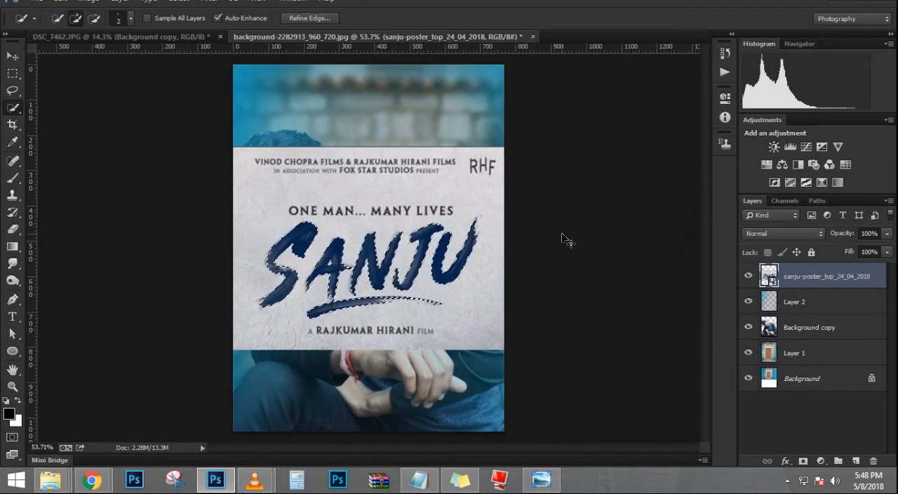
key("ctrl+j")
left_click(748, 301)
scroll(400, 257, "down", 1)
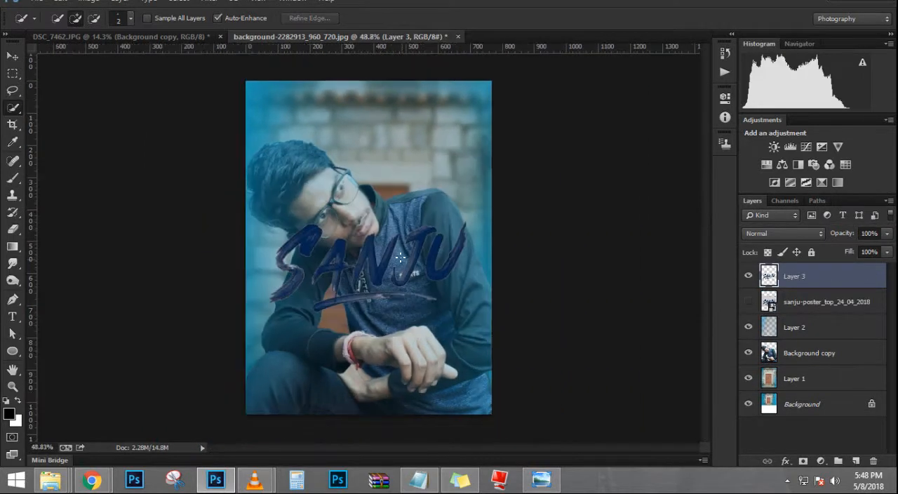
Step: Move the SANJU title down over the person's hands and scale it down with Free Transform
left_click(12, 57)
scroll(342, 272, "up", 2)
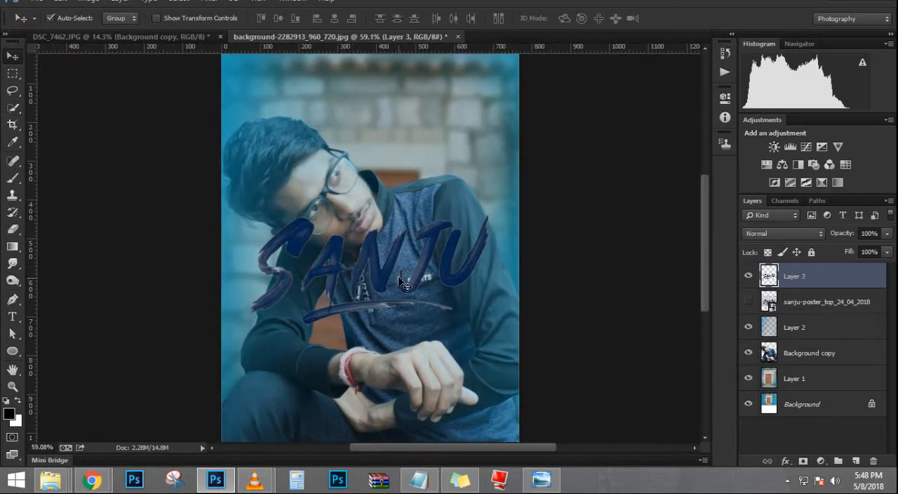
left_click_drag(385, 271, 384, 372)
scroll(407, 372, "down", 3)
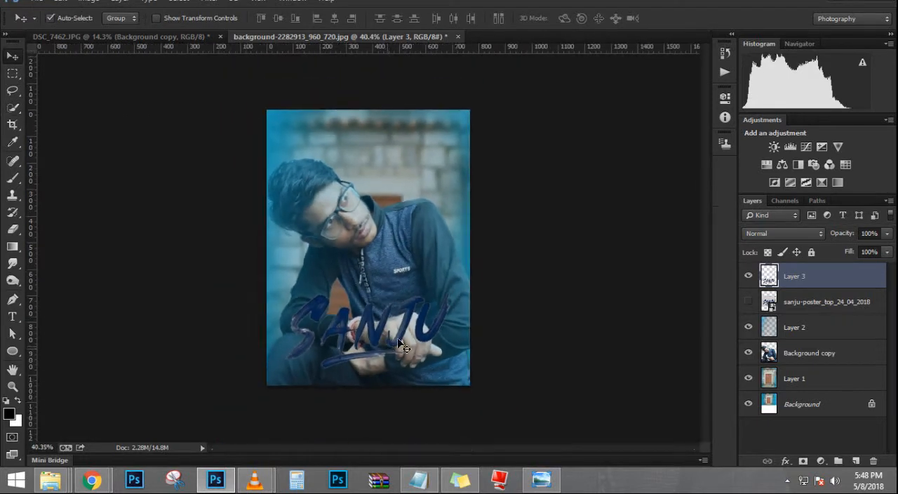
scroll(492, 323, "up", 2)
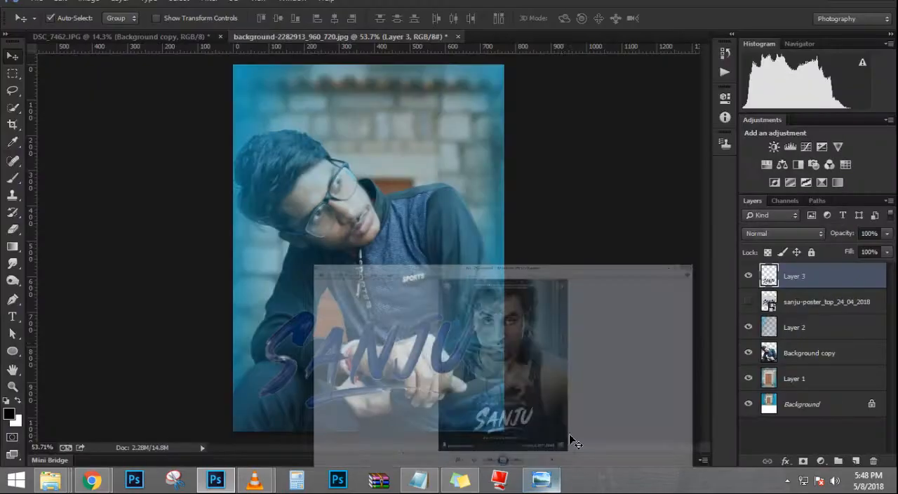
key("ctrl+t")
left_click_drag(477, 307, 443, 376)
key("Return")
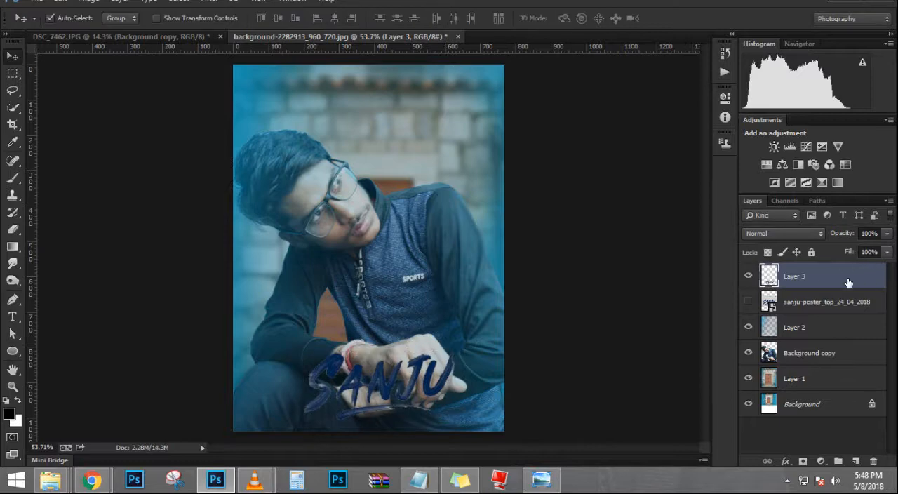
Step: Try a Drop Shadow and a red Color Overlay layer style on the SANJU title layer, and cancel them
double_click(848, 282)
left_click(558, 222)
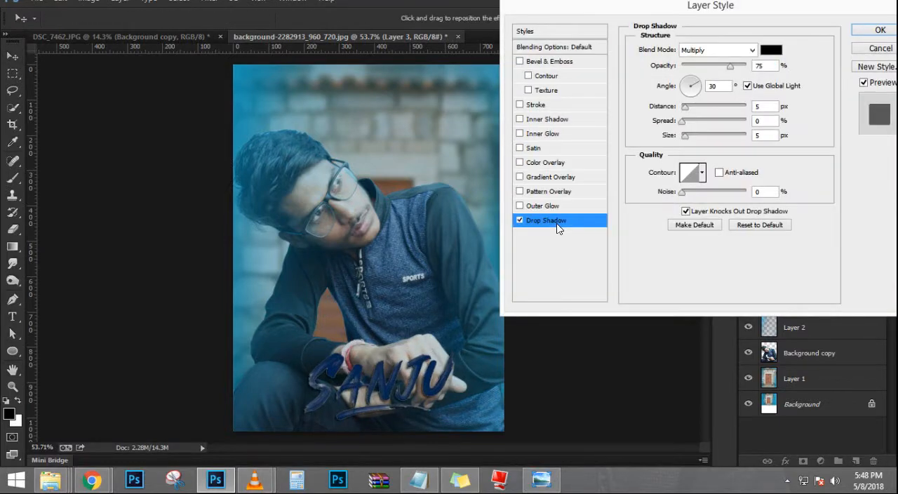
left_click(521, 221)
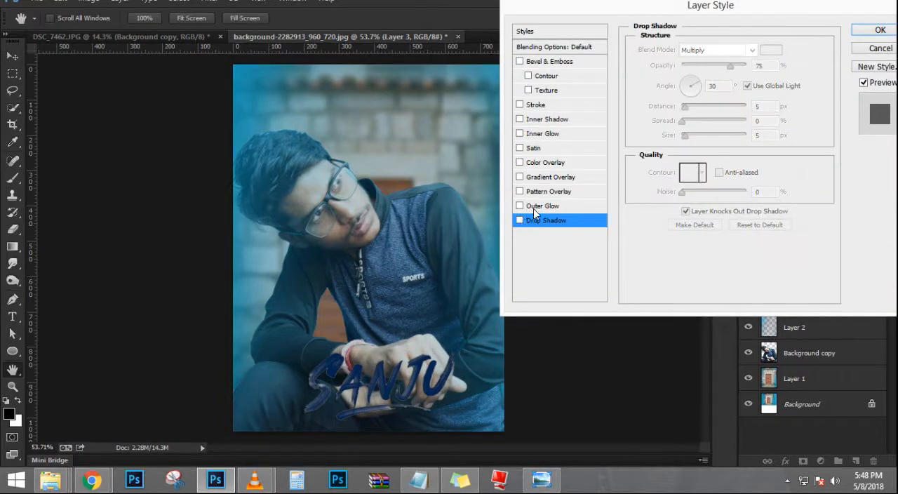
left_click(547, 163)
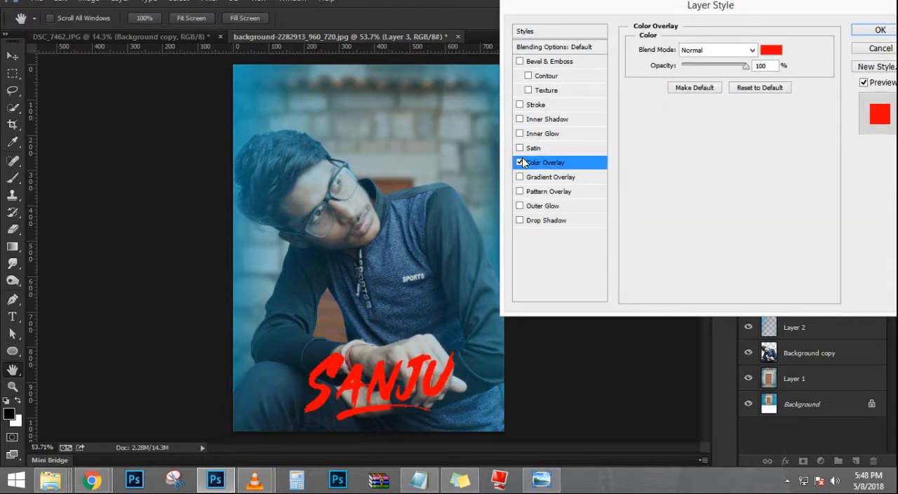
left_click(520, 163)
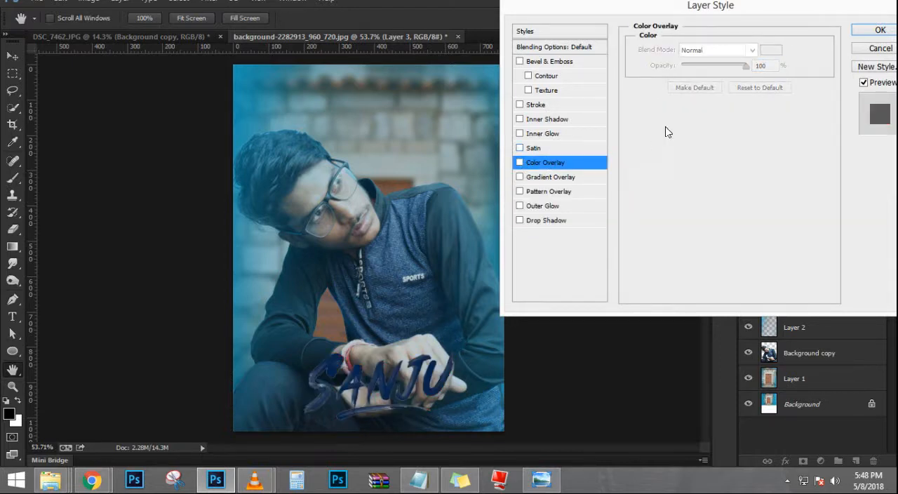
left_click(520, 163)
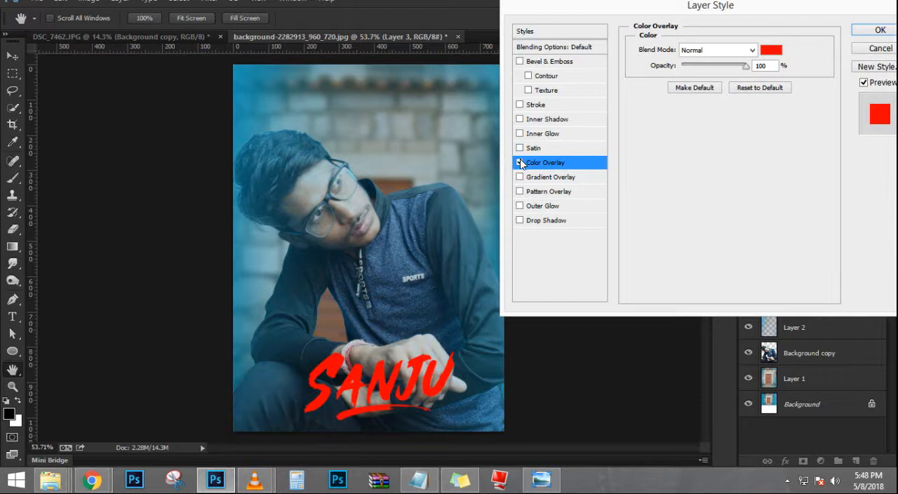
left_click(520, 163)
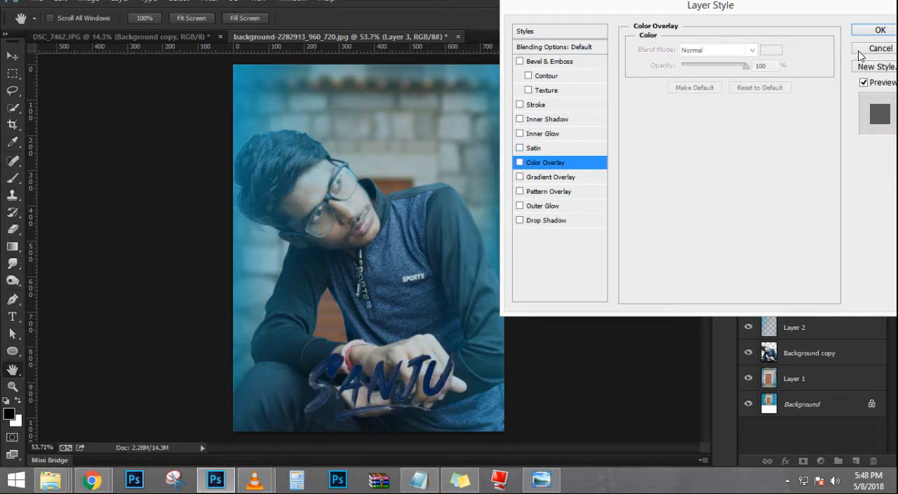
left_click(877, 48)
Step: Add a Hue/Saturation adjustment clipped to the SANJU title, shifting its hue to teal with Saturation +33 and Lightness +16
left_click(821, 461)
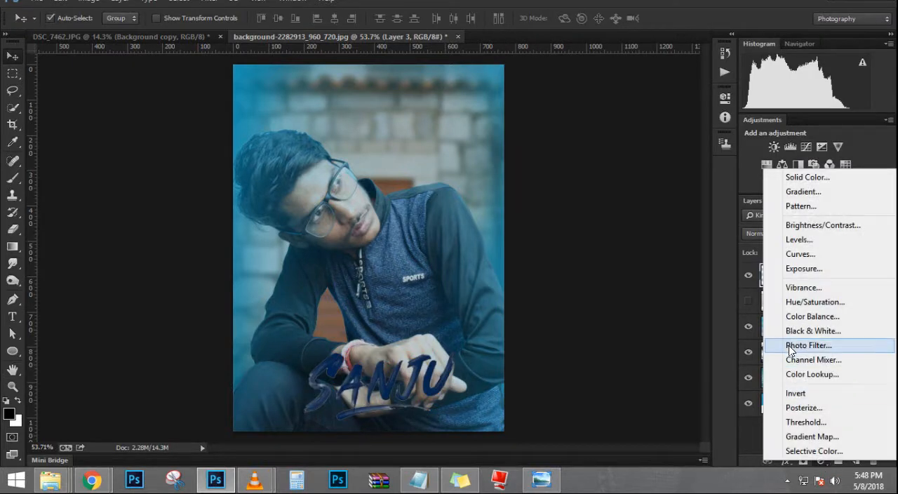
left_click(800, 301)
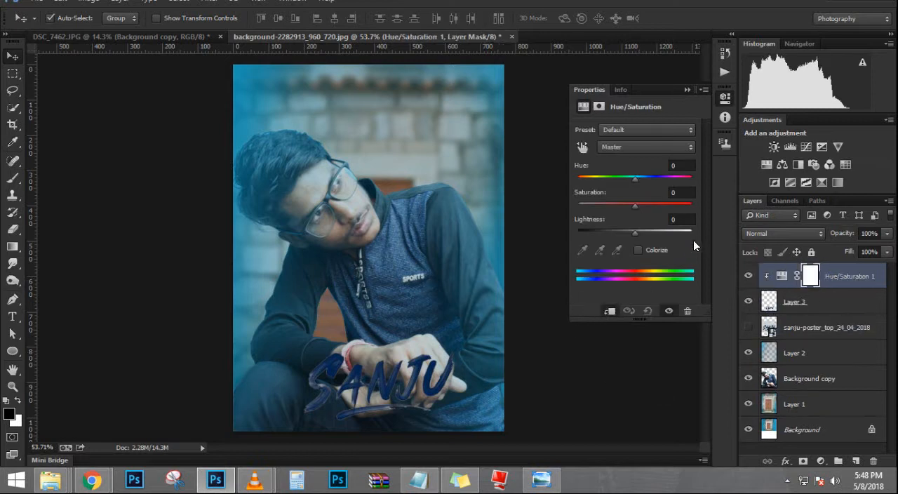
left_click_drag(645, 179, 572, 177)
left_click_drag(632, 209, 651, 230)
left_click_drag(603, 206, 644, 210)
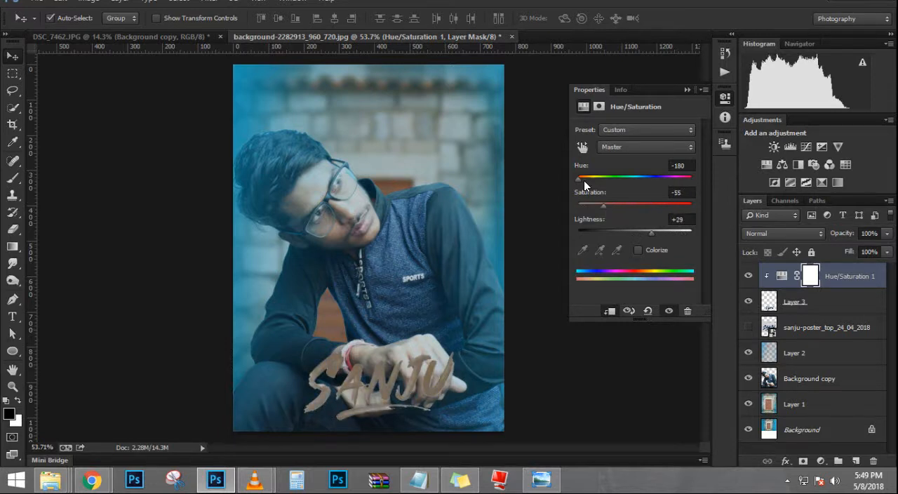
left_click_drag(584, 180, 636, 176)
mouse_move(651, 232)
left_mouse_down()
mouse_move(664, 233)
mouse_move(644, 232)
left_mouse_up()
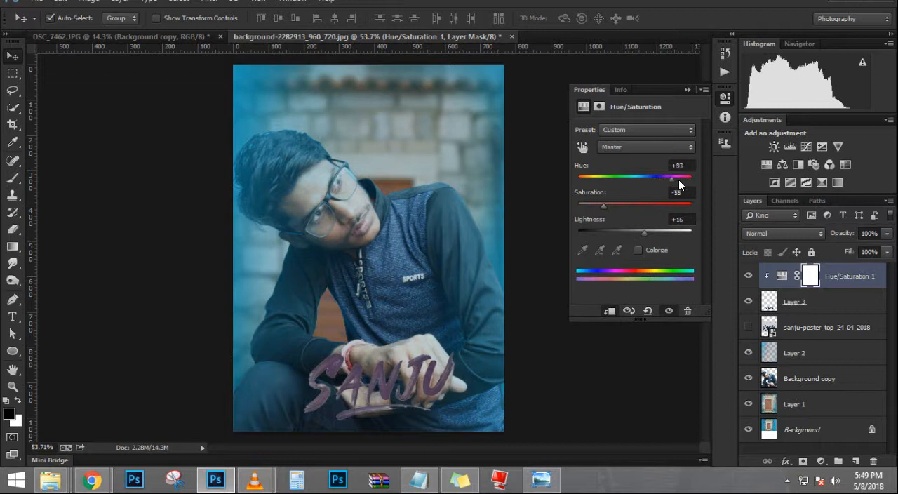
left_click_drag(679, 180, 654, 205)
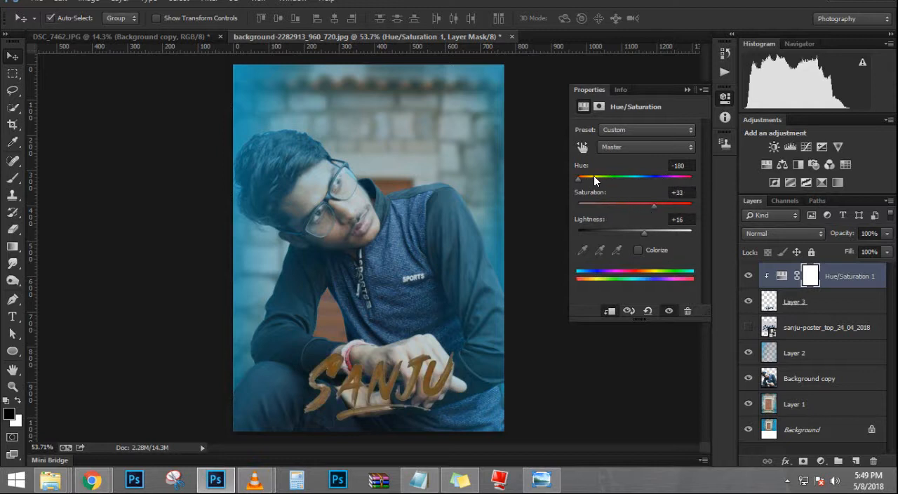
left_click_drag(581, 184, 618, 181)
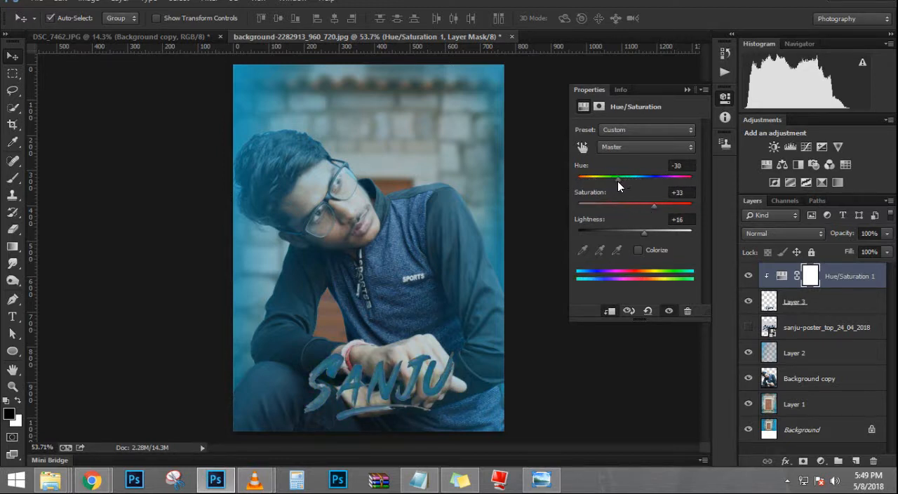
left_click(688, 89)
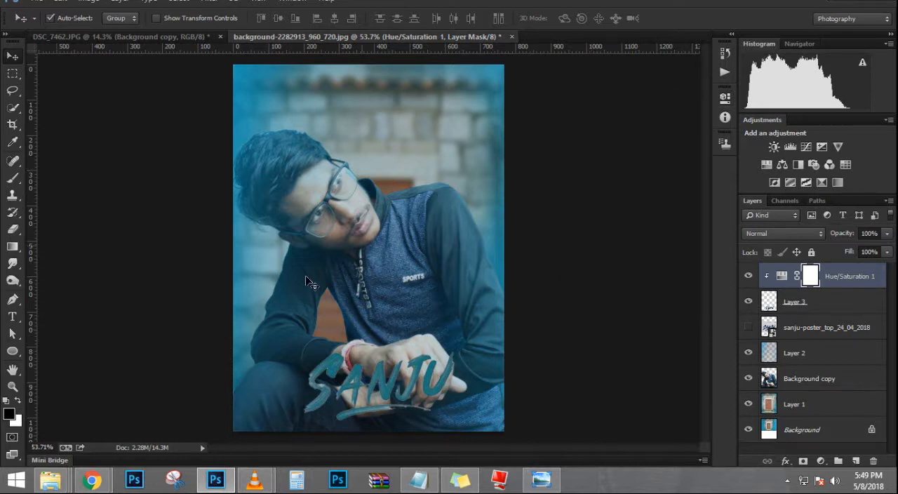
Step: Check the SANJU title against the reference poster and move it slightly up over the person's hands
scroll(333, 249, "down", 2)
scroll(334, 249, "up", 3)
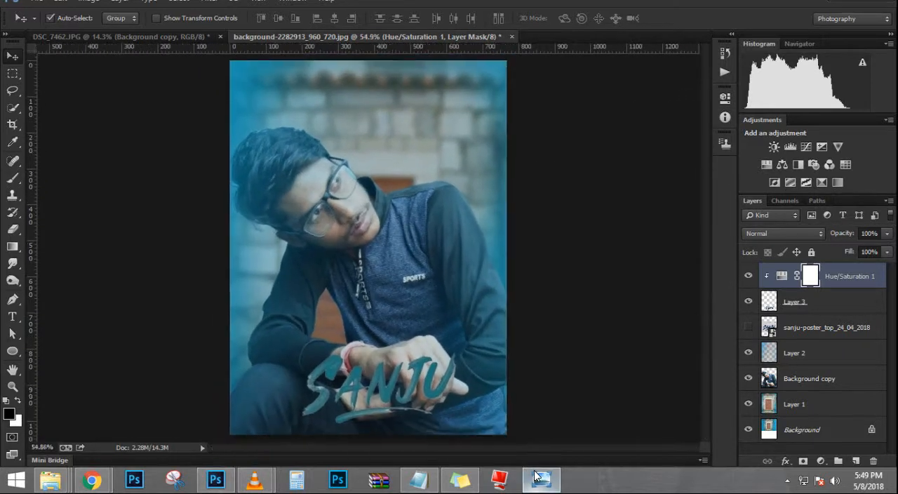
left_click(539, 484)
left_click(539, 483)
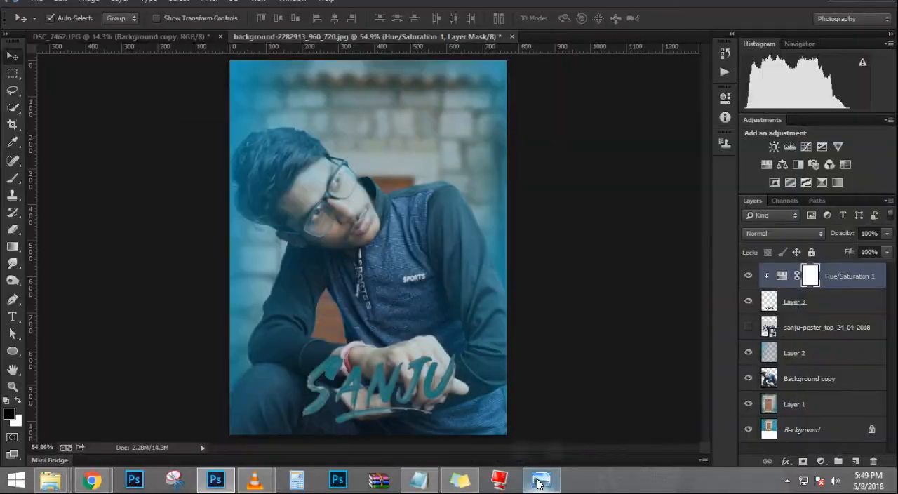
left_click(539, 482)
left_click(539, 483)
left_click_drag(387, 385, 391, 374)
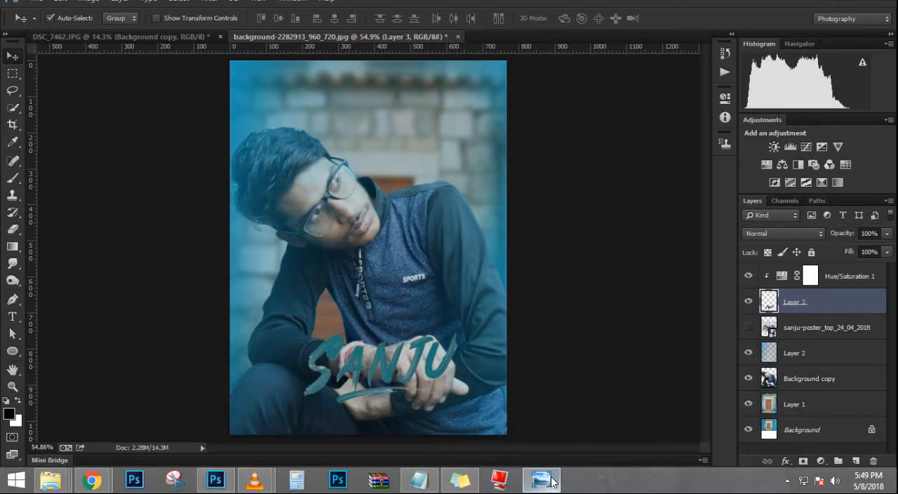
Step: Create a black text layer with the letter a at 26.01 pt and move it above the Hue/Saturation 1 layer
left_click(552, 482)
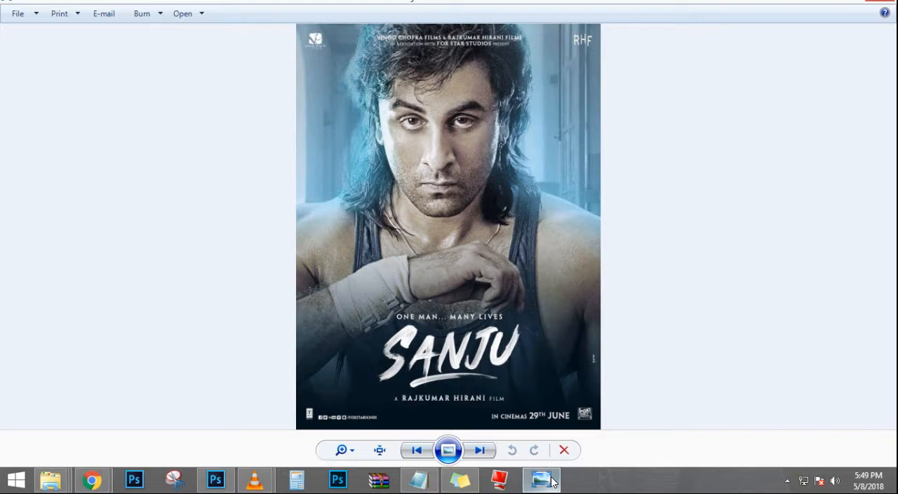
left_click(552, 482)
key("t")
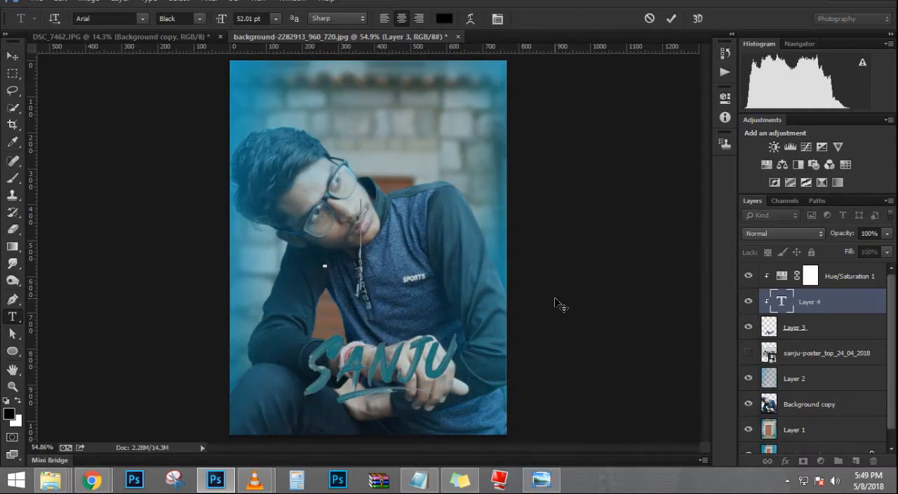
key("ctrl+a")
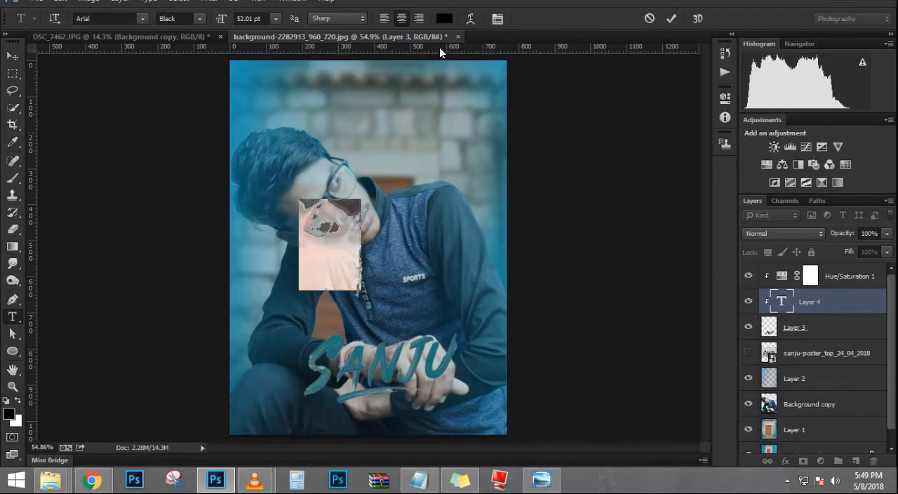
left_click_drag(223, 20, 205, 21)
left_click(671, 19)
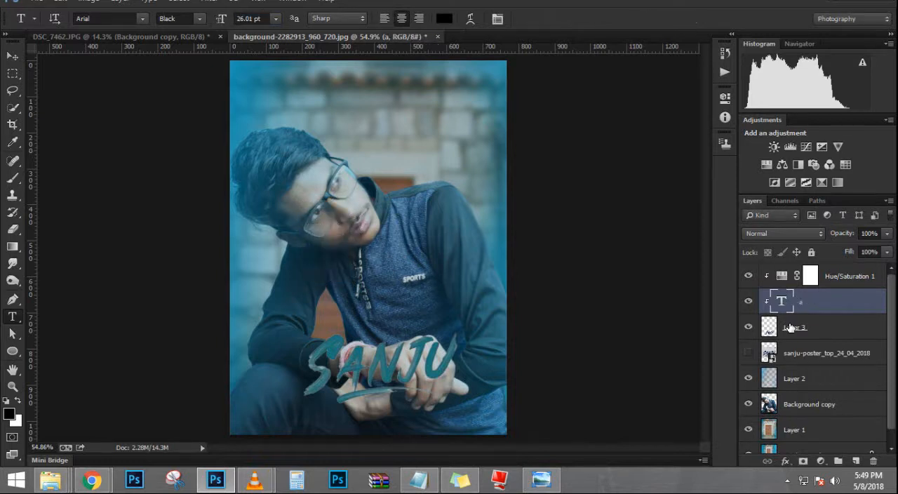
left_click_drag(809, 302, 785, 281)
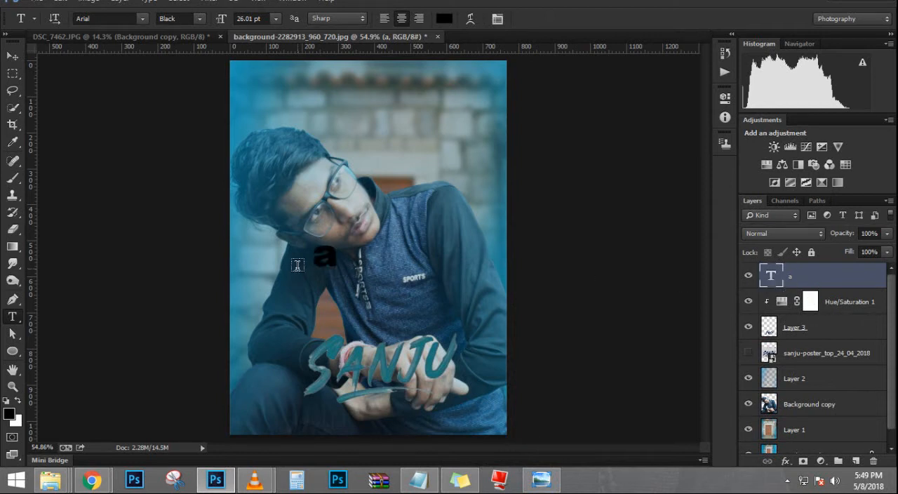
Step: Replace the letter a with the credit text "A RAJKUMAR", following the reference poster, and shift the text slightly down
left_click(332, 253)
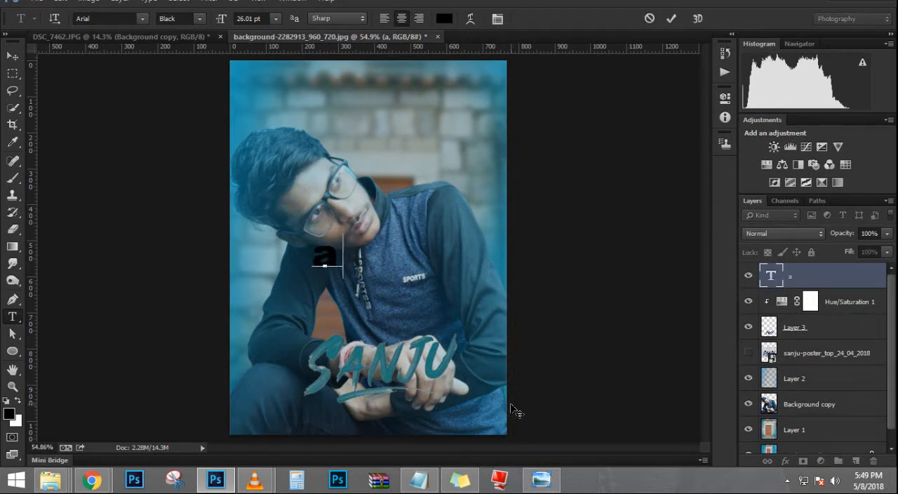
type("A RAJ")
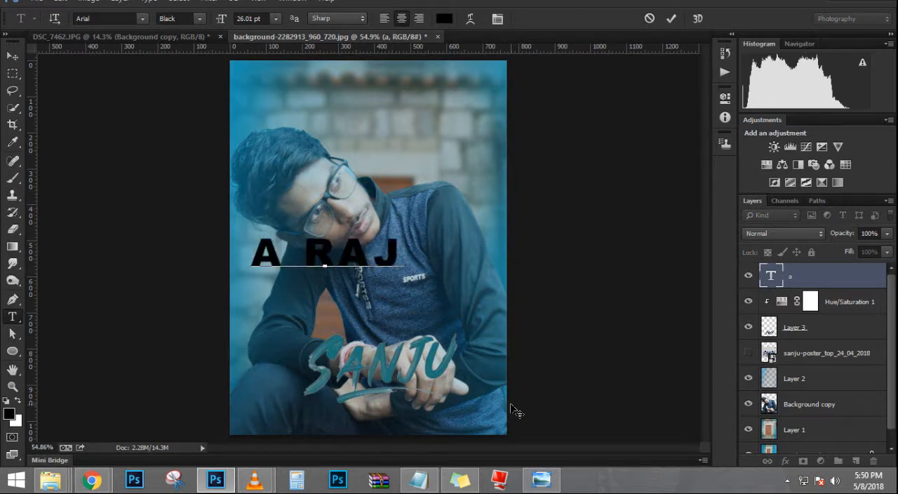
type("KUMAR")
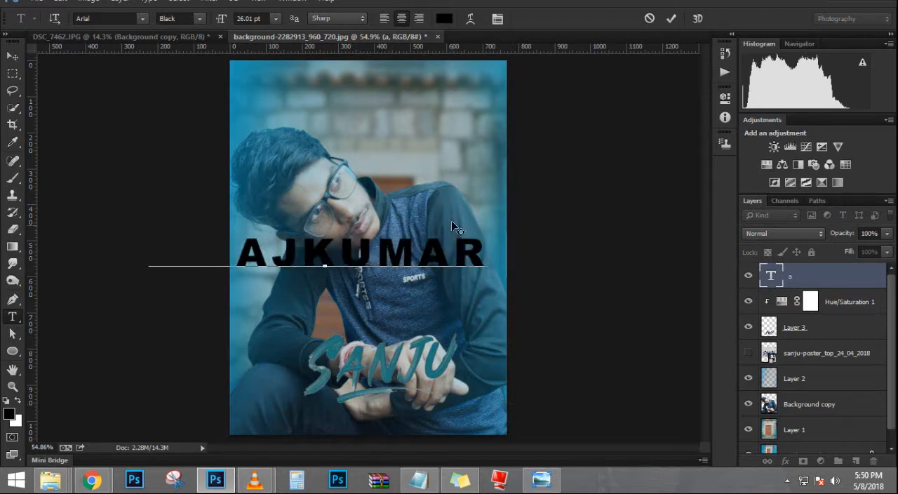
left_click(546, 484)
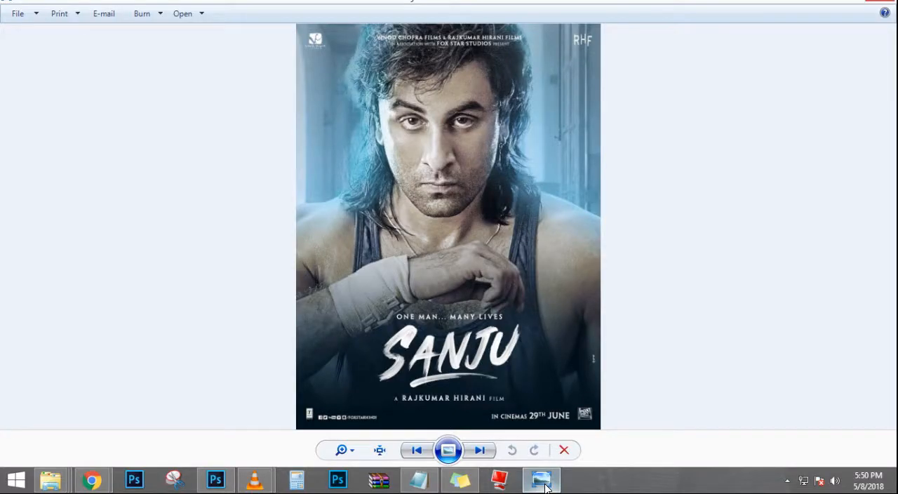
left_click(546, 484)
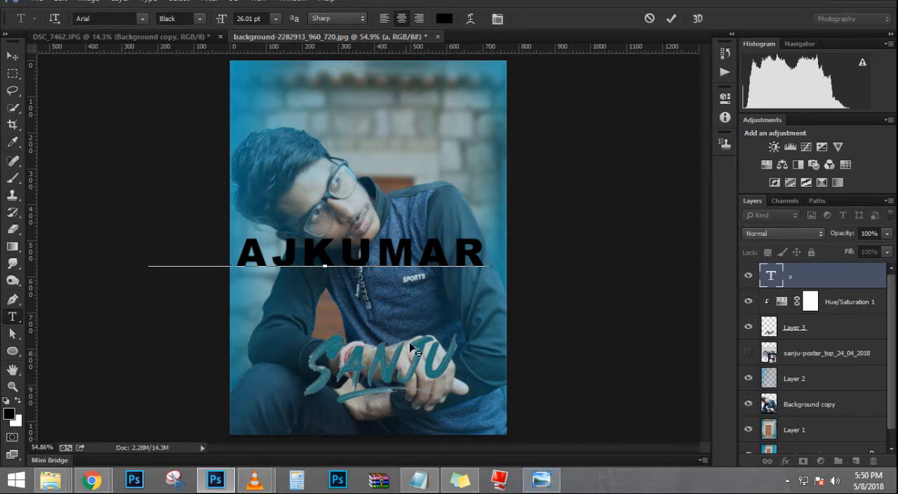
left_click_drag(412, 343, 396, 362)
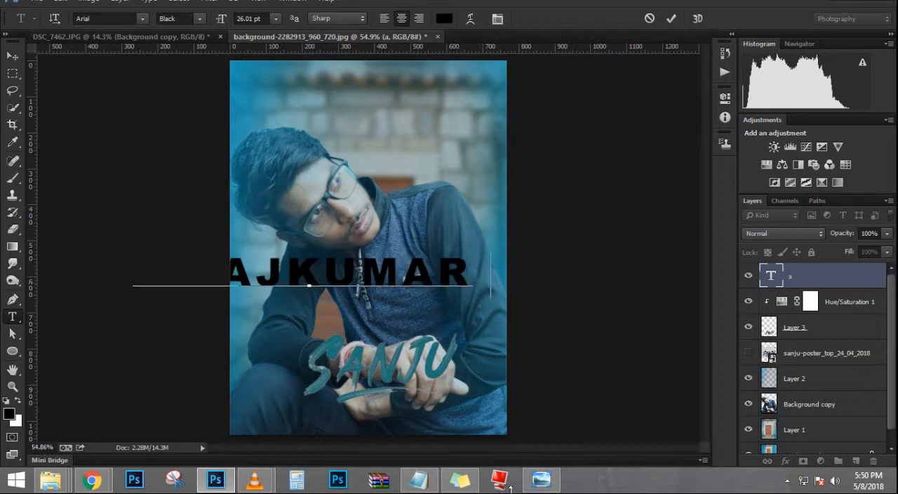
Step: Add the word "HIRANI" to the end of the credit text, checking the spelling on the reference poster
left_click(544, 490)
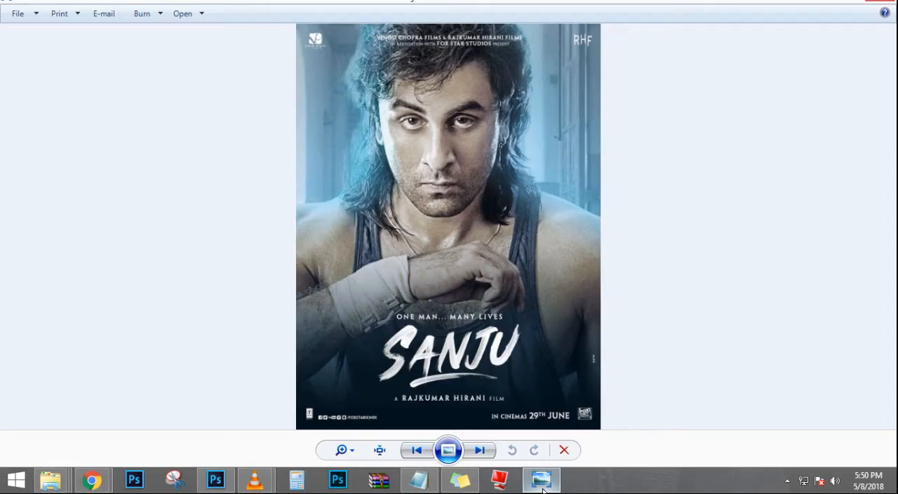
left_click(544, 490)
type("HI")
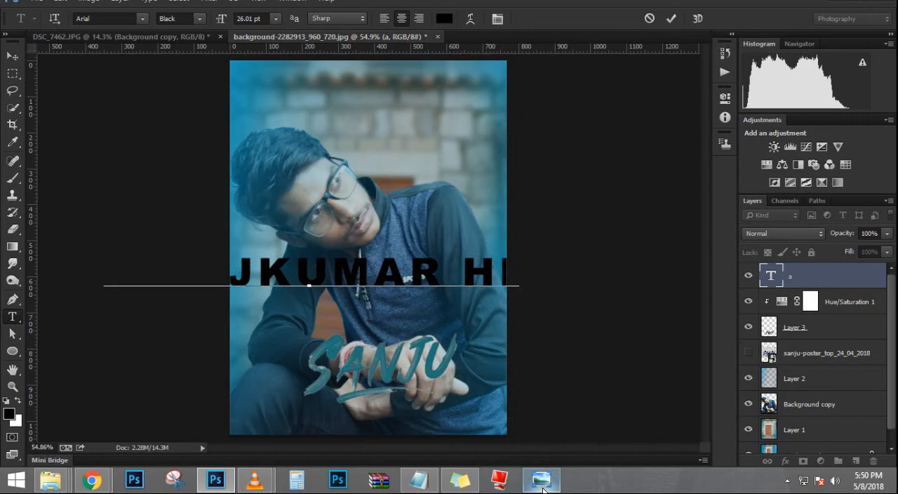
type("R")
left_click(544, 490)
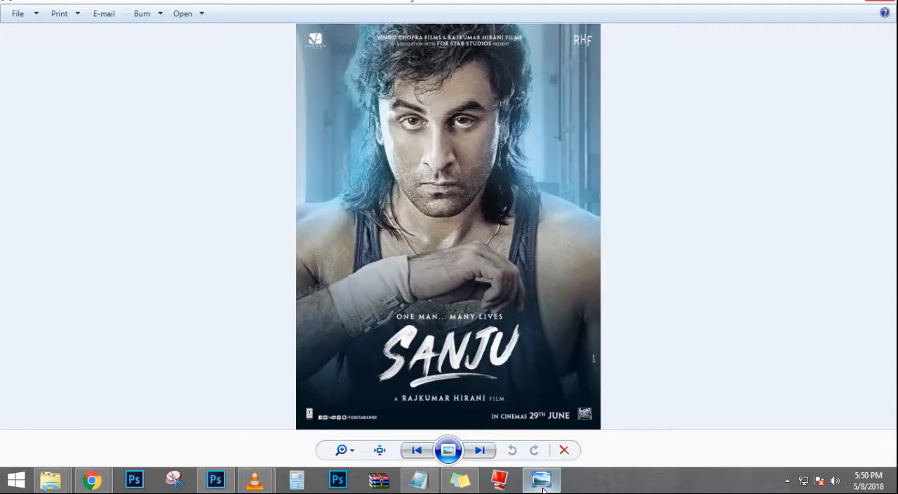
left_click(544, 490)
type("ANI")
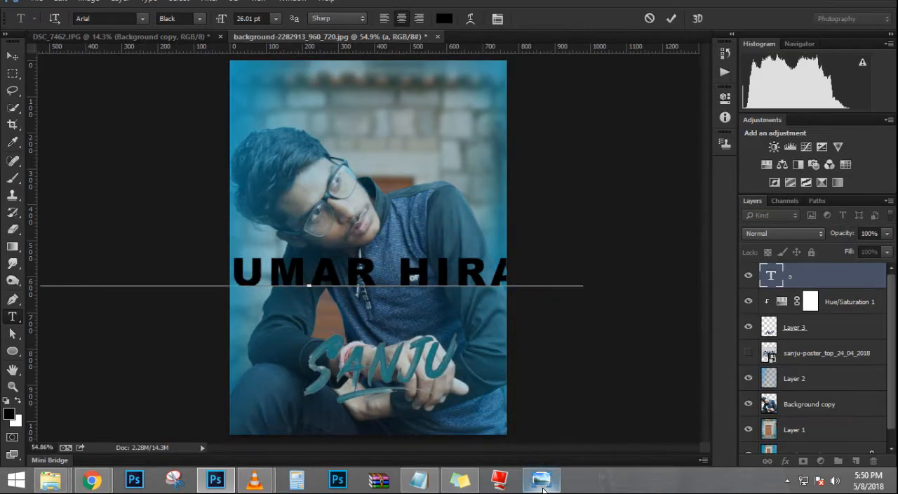
Step: Reduce the A RAJKUMAR HIRANI text to 8.01 pt and place it below the underline of the SANJU title
key("ctrl+a")
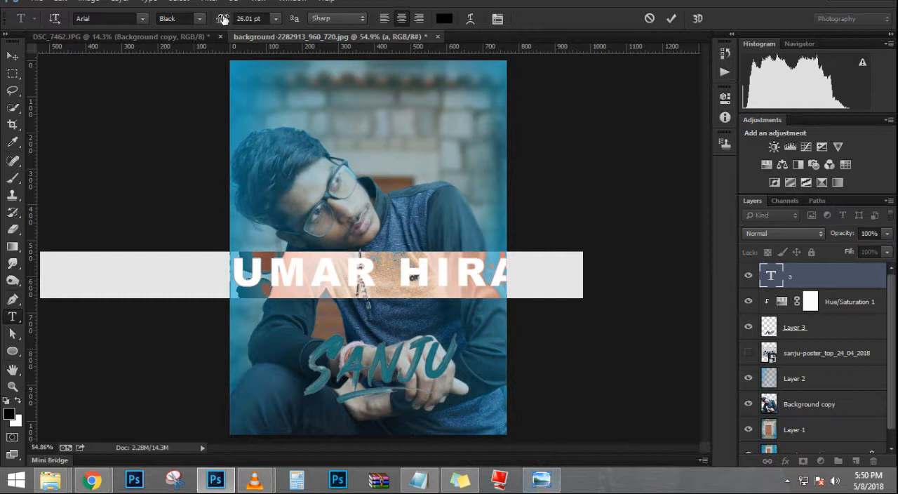
mouse_move(222, 19)
left_mouse_down()
mouse_move(205, 19)
mouse_move(213, 19)
left_mouse_up()
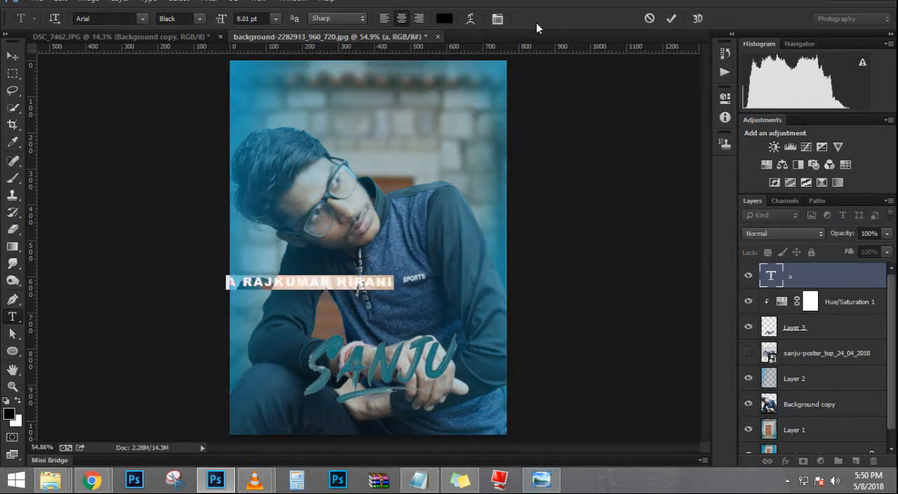
left_click(668, 18)
left_click_drag(352, 282, 421, 414)
scroll(394, 425, "up", 5)
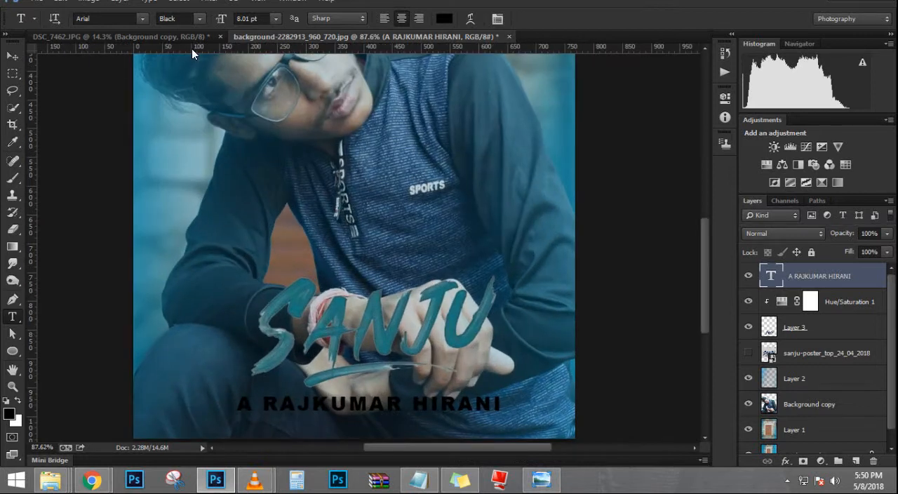
Step: Try successive fonts on the A RAJKUMAR HIRANI text and set its font family to Californian FB
left_click(119, 19)
key("Down")
key("Down")
key("Down")
key("Down")
key("Down")
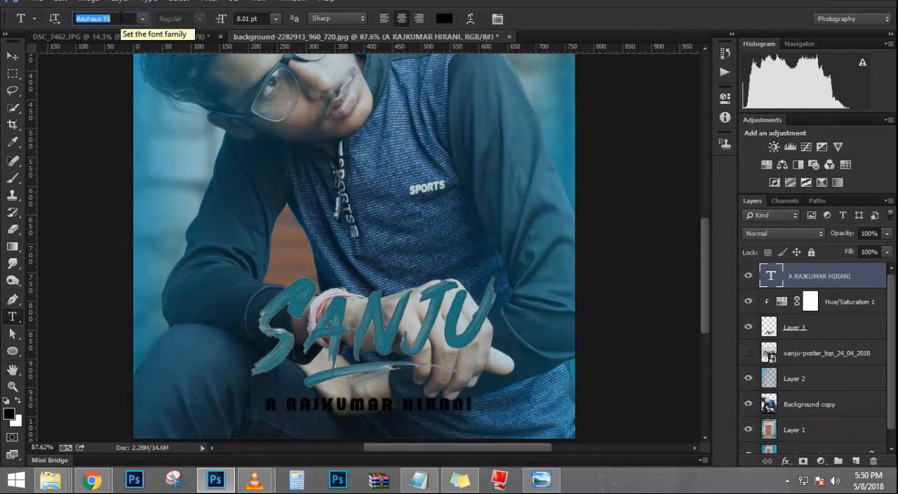
key("Down")
key("Down")
key("Down")
key("Down")
key("Down")
key("Down")
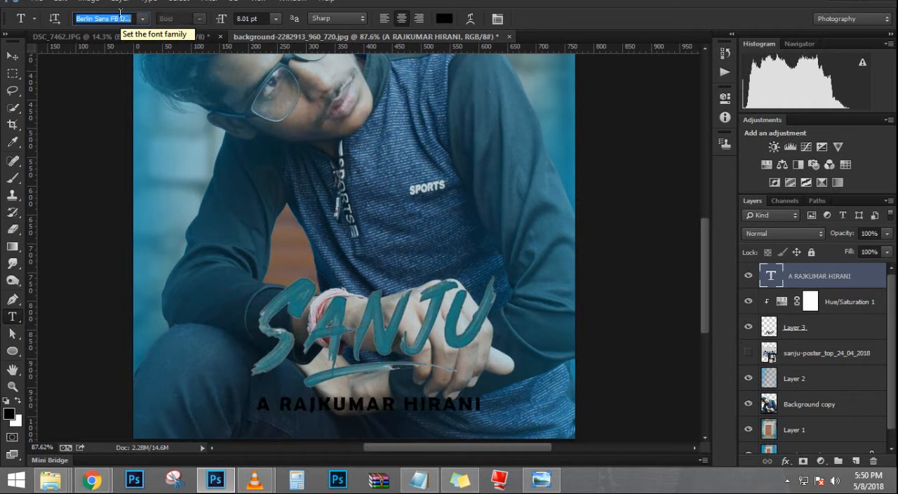
key("Down")
key("Down")
key("Down")
key("Down")
key("Down")
key("Down")
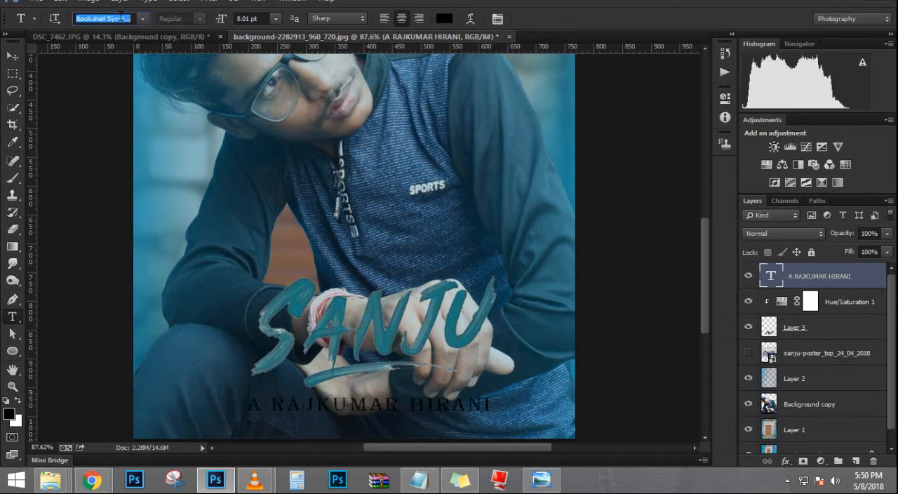
key("Down")
key("Down")
key("Down")
key("Down")
key("Down")
key("Down")
key("Down")
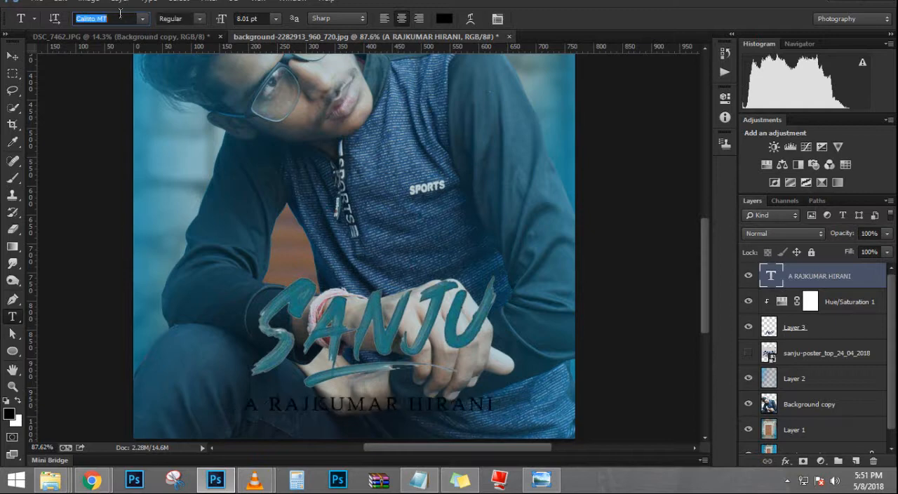
key("Return")
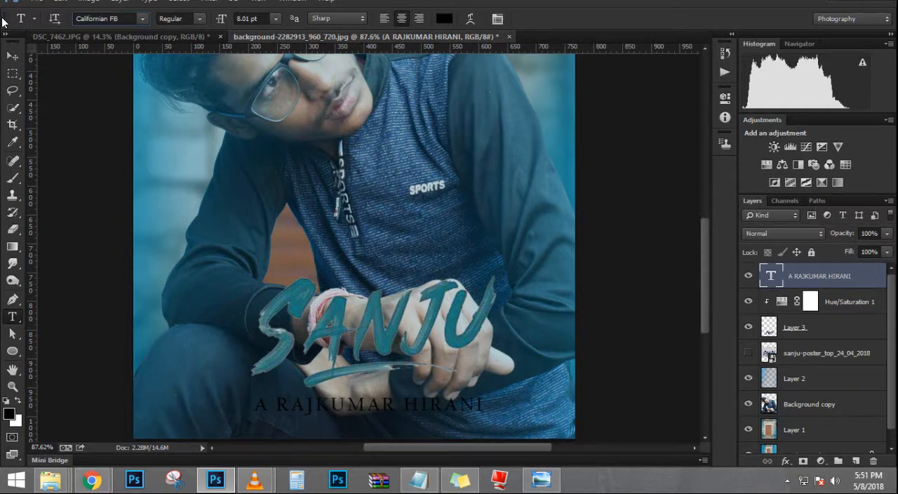
Step: Switch to the Sanju reference poster in the photo viewer to compare the credit line beneath the title
left_click(12, 56)
scroll(190, 171, "down", 1)
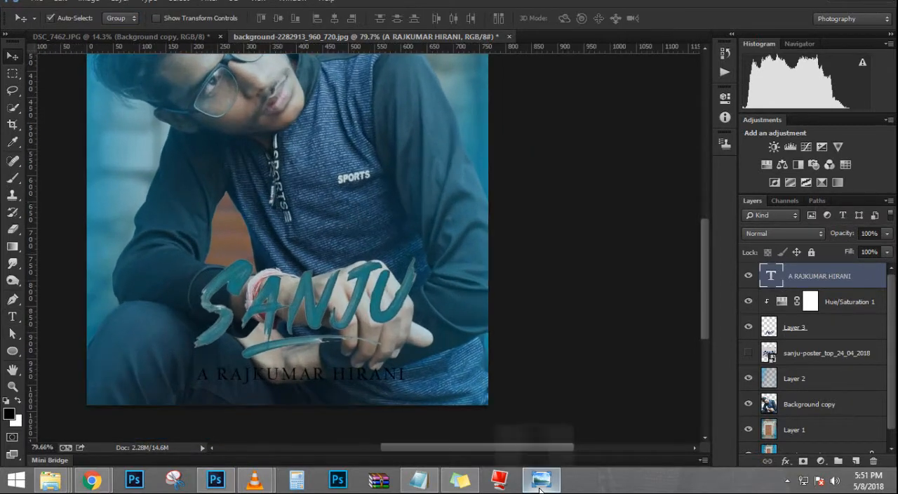
left_click(540, 481)
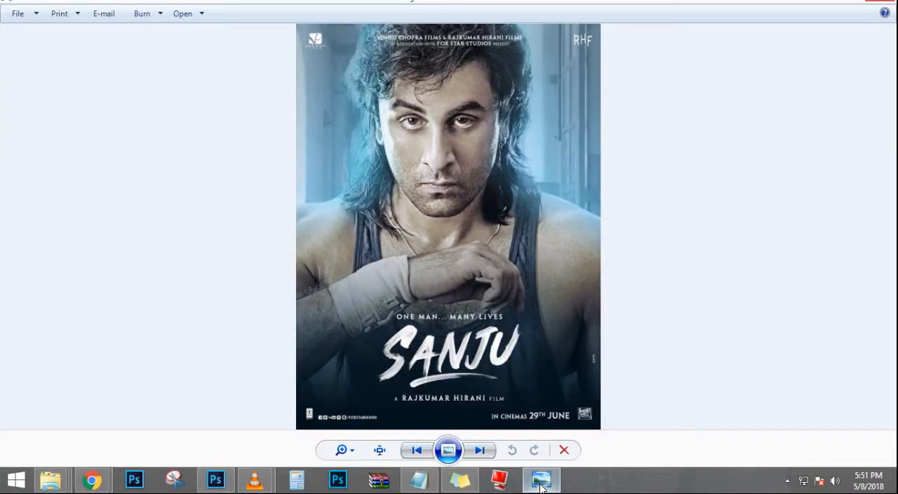
Step: Return to Photoshop, try successive fonts on the A RAJKUMAR HIRANI text and set its font family to Consolas
left_click(540, 485)
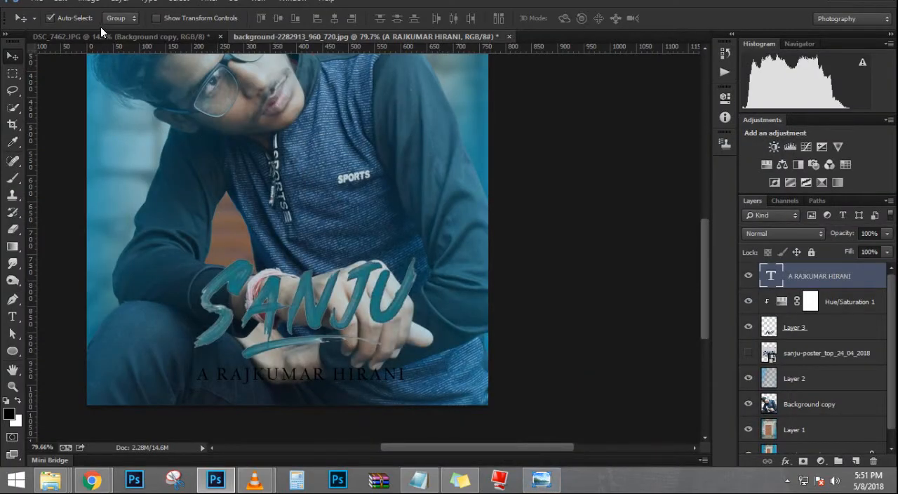
key("t")
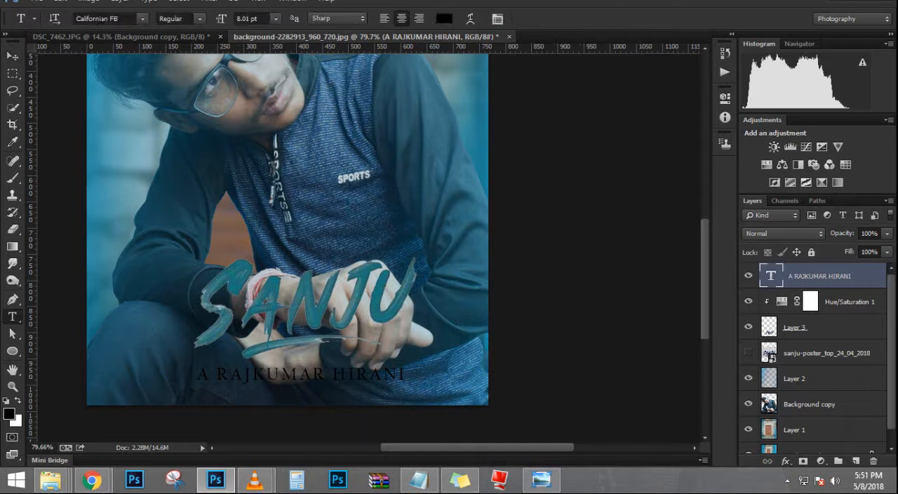
left_click(118, 21)
key("Down")
key("Down")
key("Down")
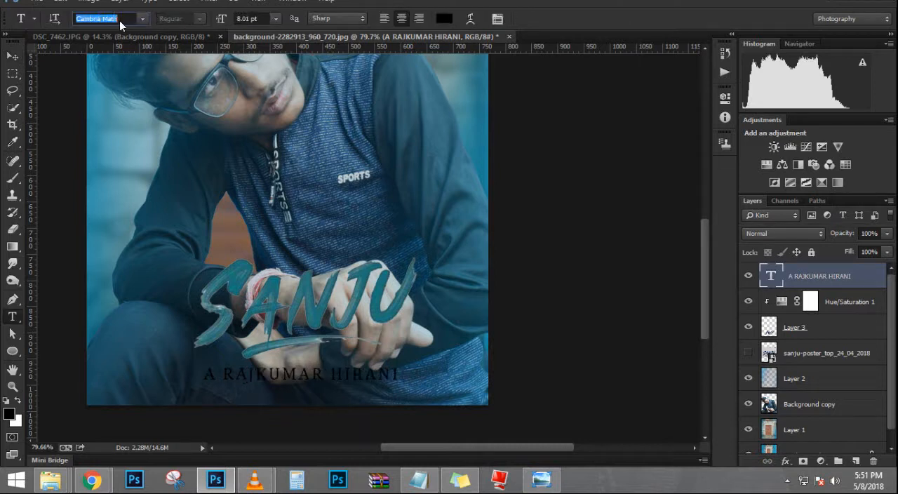
key("Down")
key("Down")
key("Down")
key("Down")
key("Down")
key("Down")
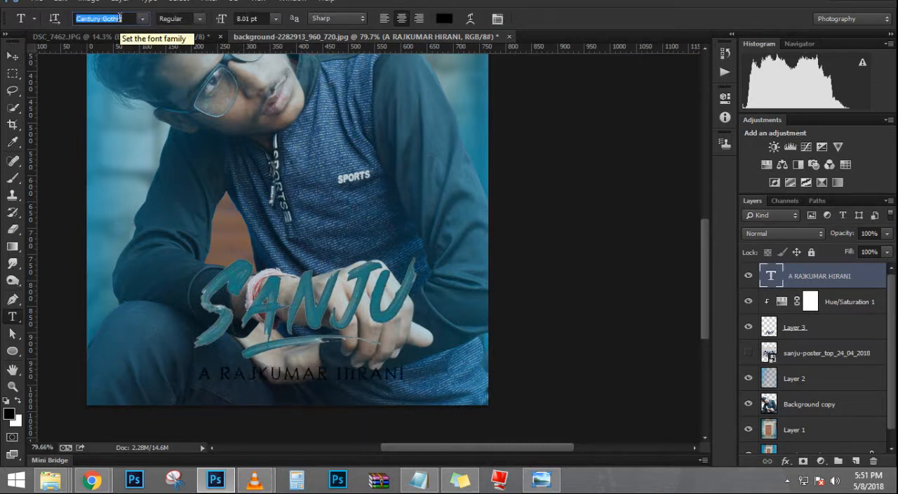
key("Down")
key("Down")
key("Down")
key("Down")
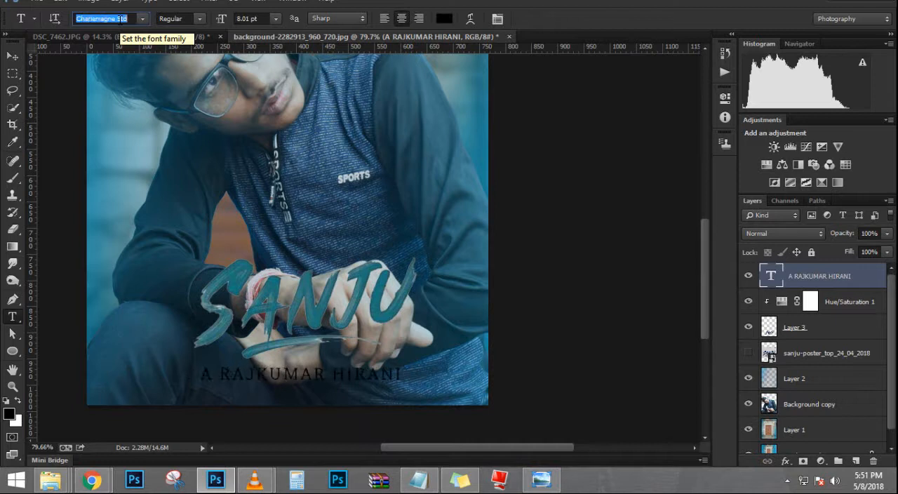
key("Down")
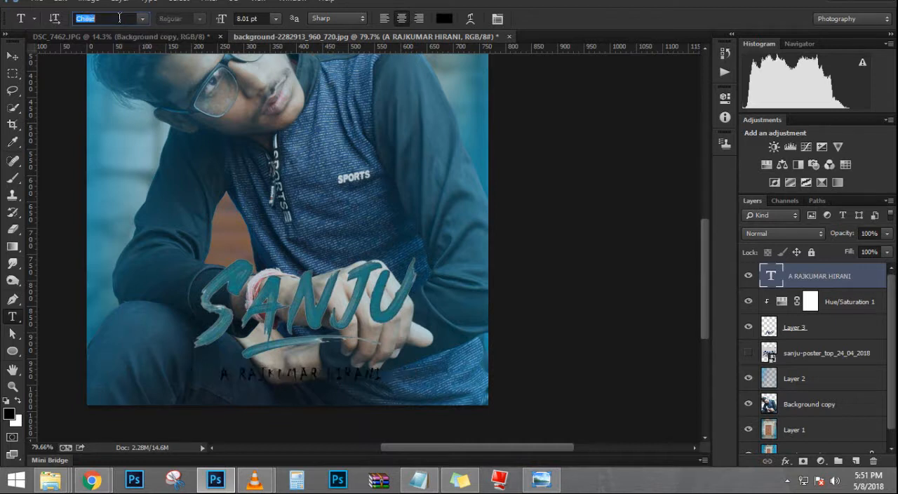
key("Up")
key("Down")
key("Down")
key("Down")
key("Up")
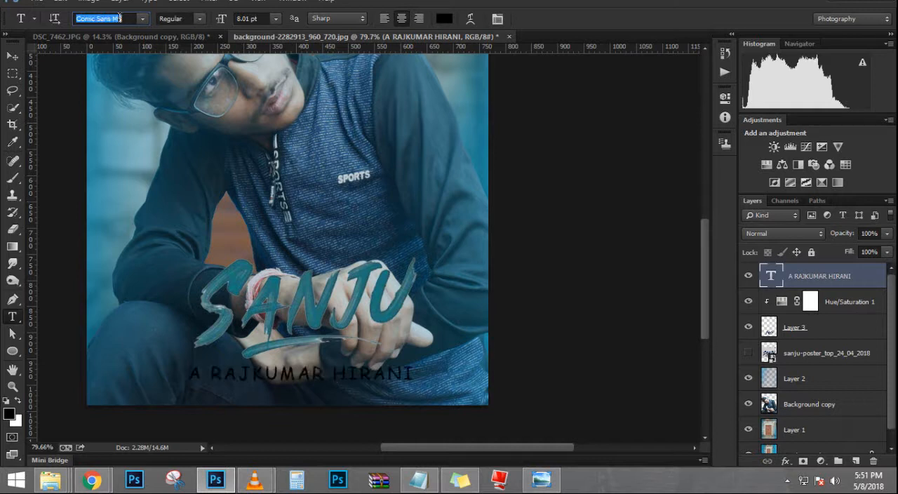
key("Down")
key("Return")
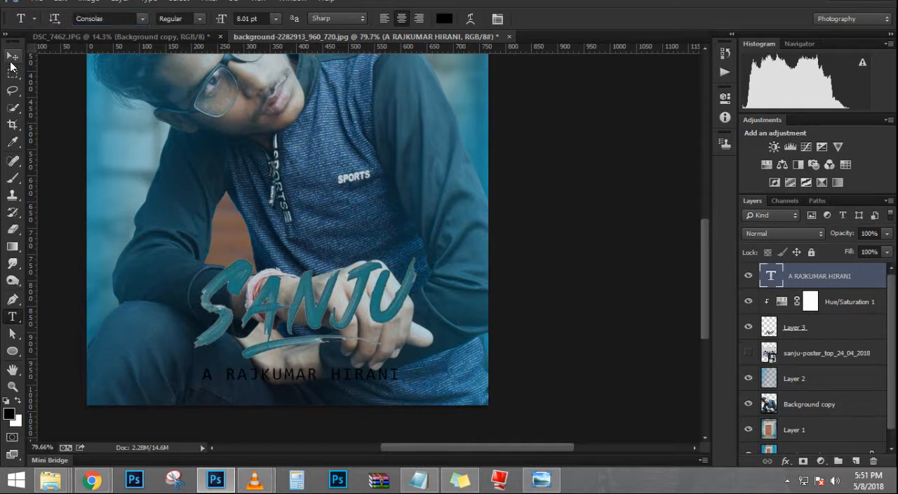
left_click(12, 55)
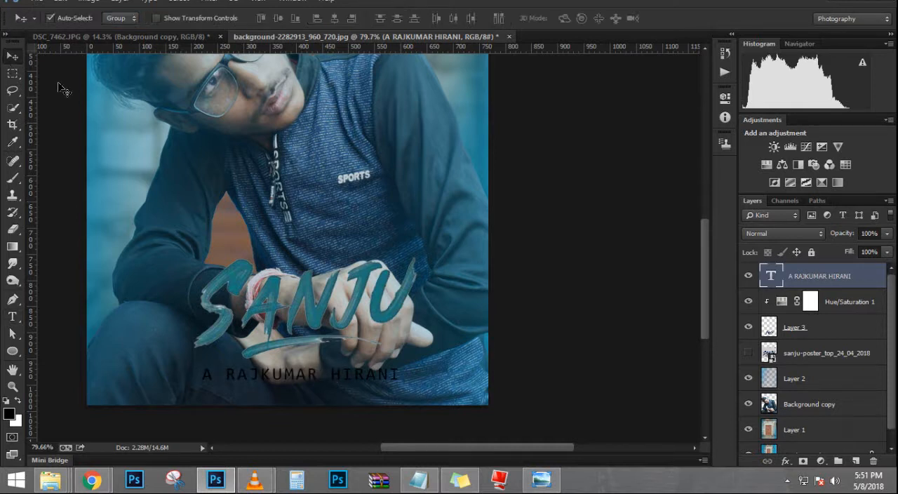
Step: Check the credit line on the reference poster and reduce the leading letter A of the credit text to 5.01 pt
left_click(539, 483)
left_click(539, 483)
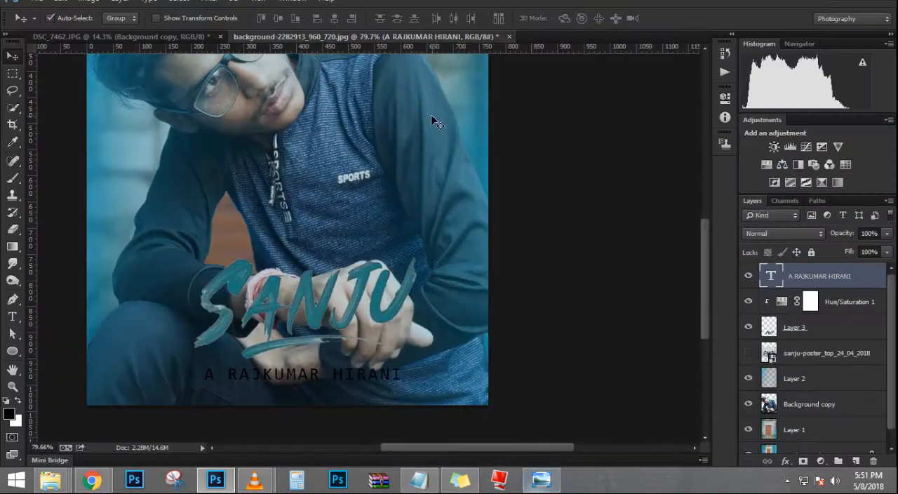
key("t")
left_click(213, 380)
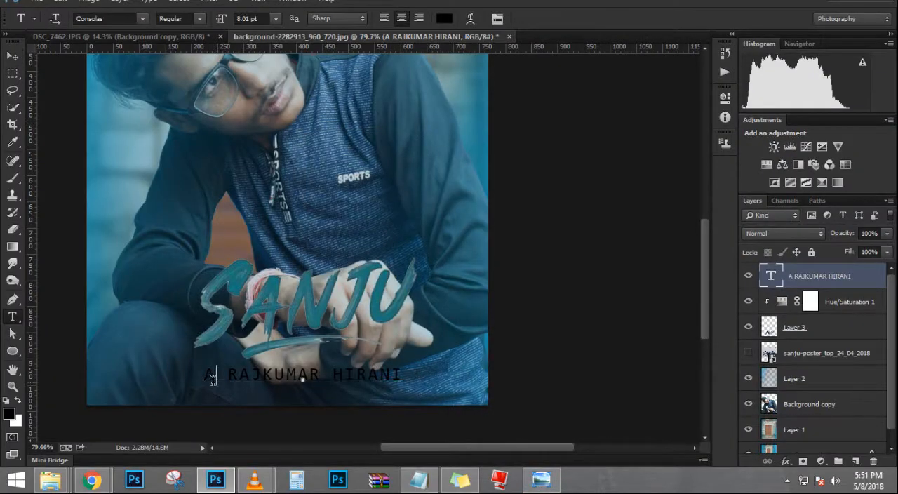
double_click(210, 377)
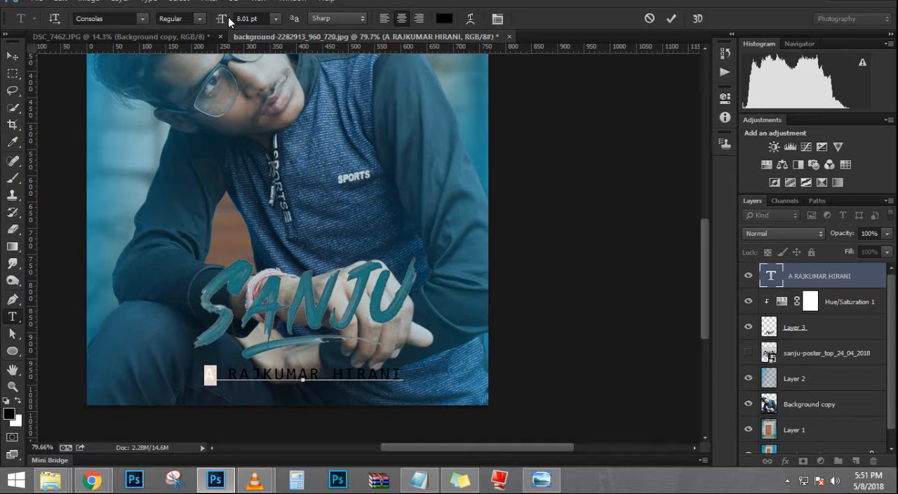
left_click_drag(222, 19, 99, 28)
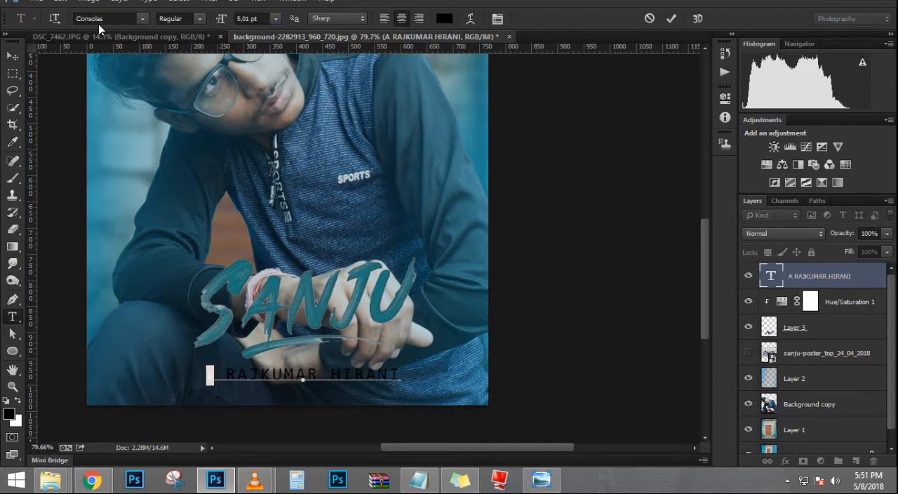
left_click(11, 57)
scroll(238, 403, "up", 2)
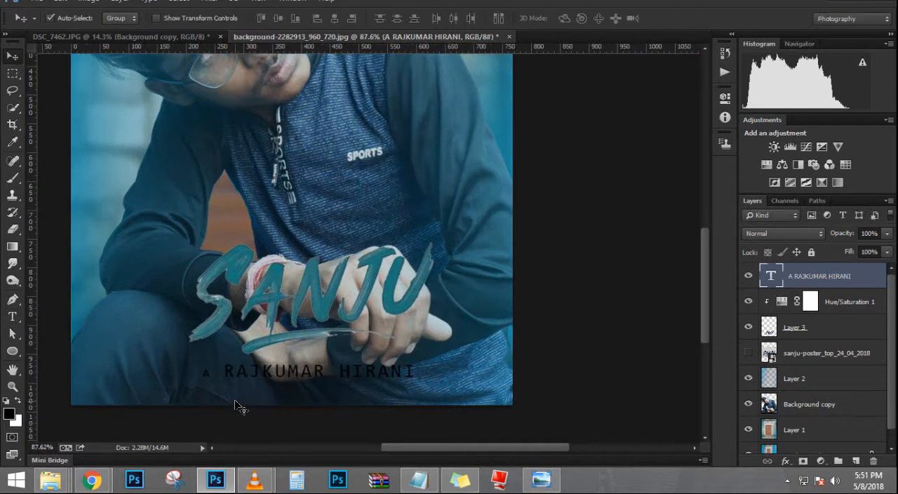
Step: Select the space after the small letter A, cancel the text edit and undo the letter's size reduction
key("t")
left_click(224, 371)
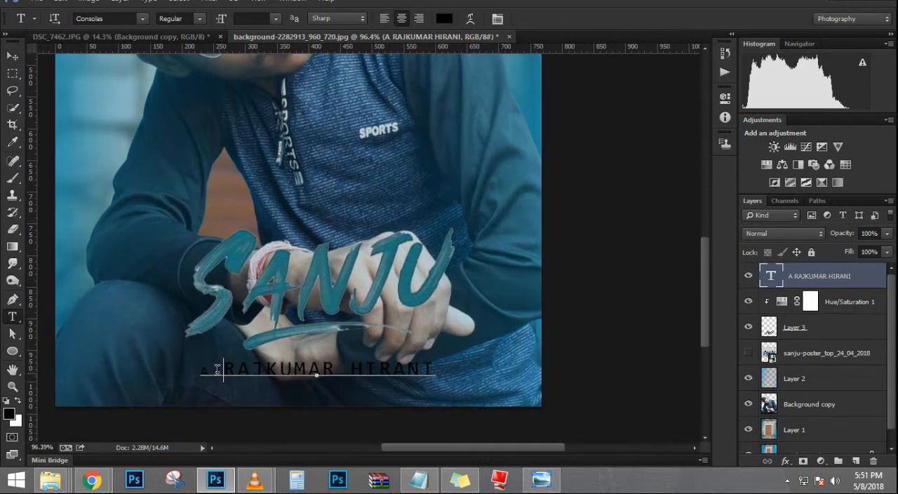
left_click_drag(223, 371, 211, 368)
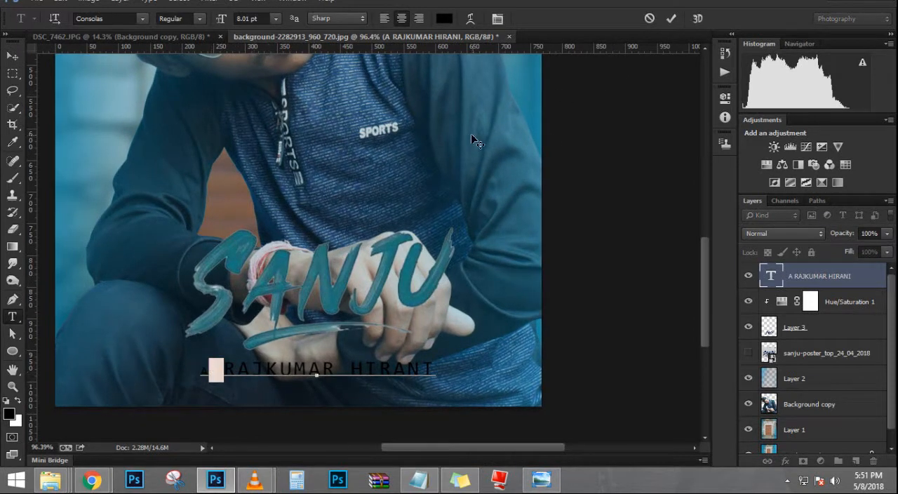
left_click(649, 18)
key("ctrl+z")
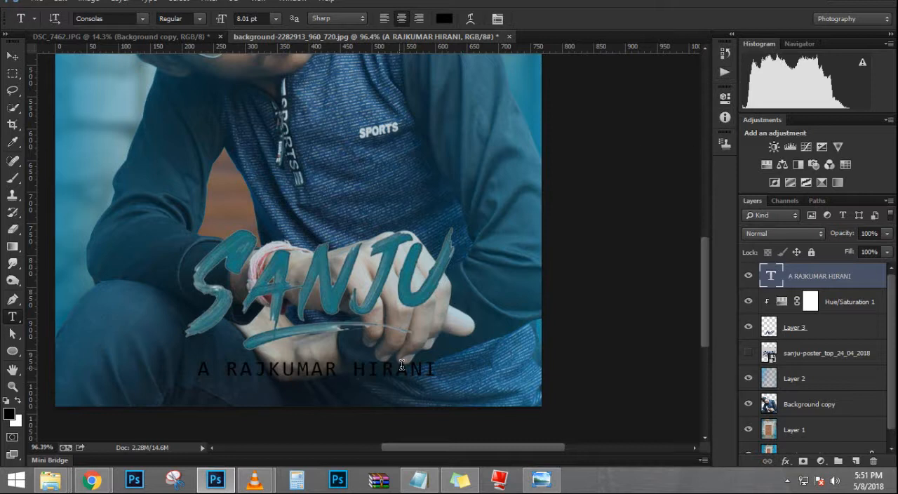
Step: Set the tracking of the whole A RAJKUMAR HIRANI text to 40
left_click_drag(430, 369, 145, 387)
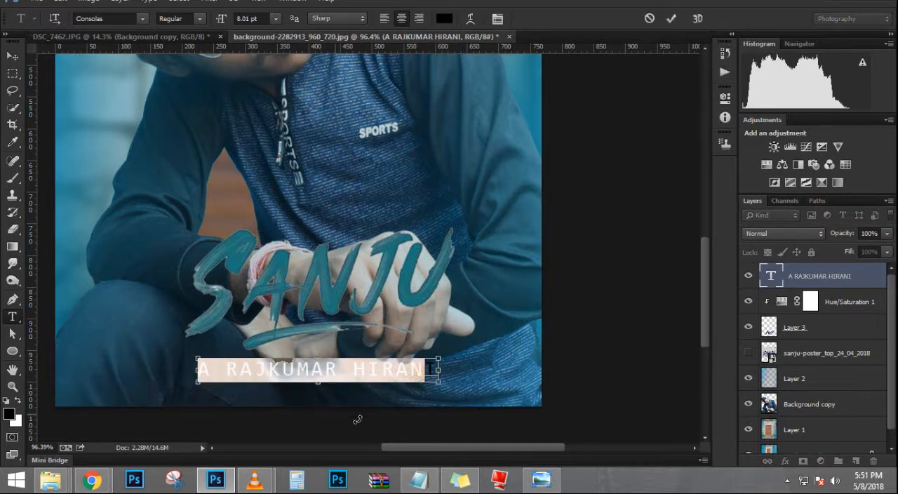
left_click_drag(438, 370, 242, 367)
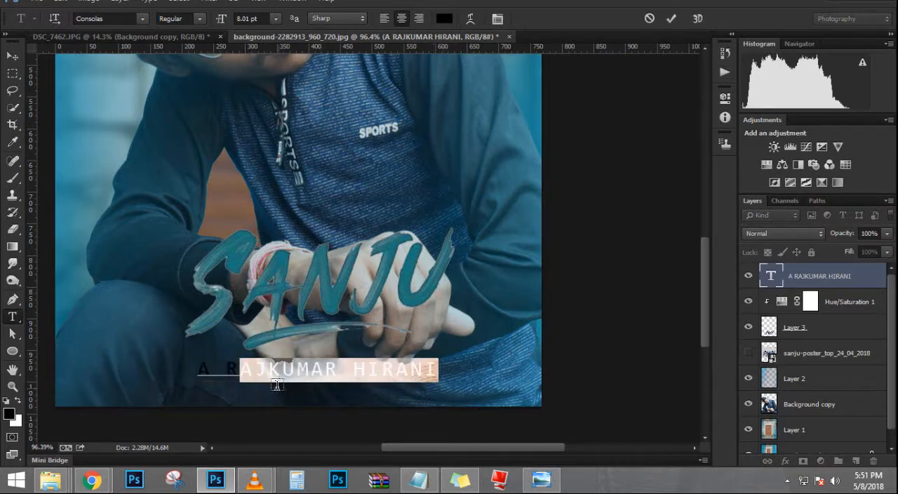
key("ctrl+a")
key("ctrl+t")
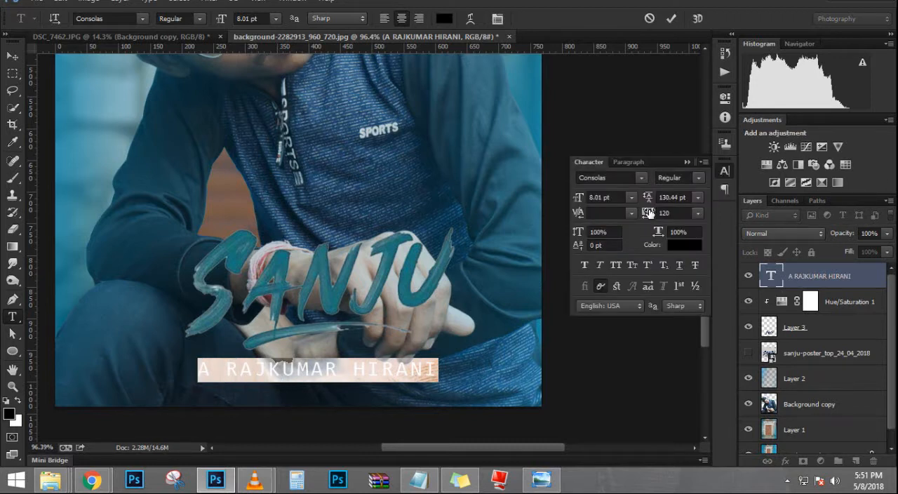
left_click_drag(648, 213, 648, 213)
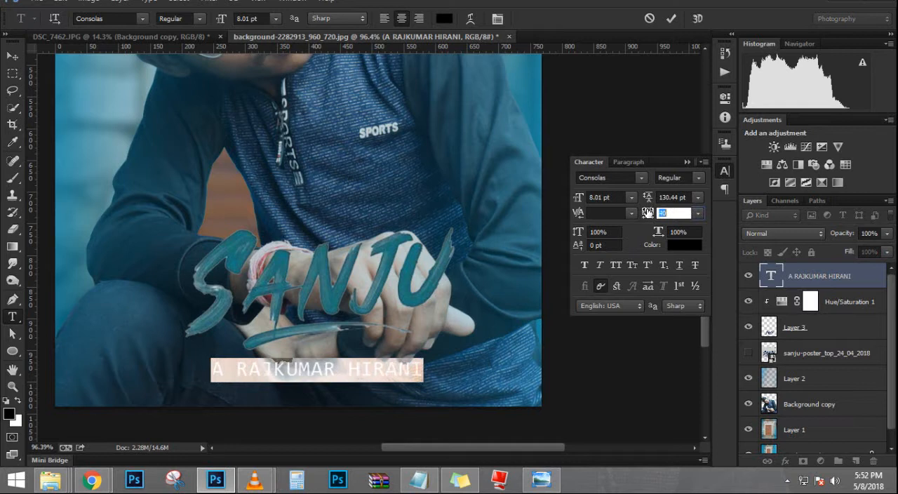
left_click(688, 162)
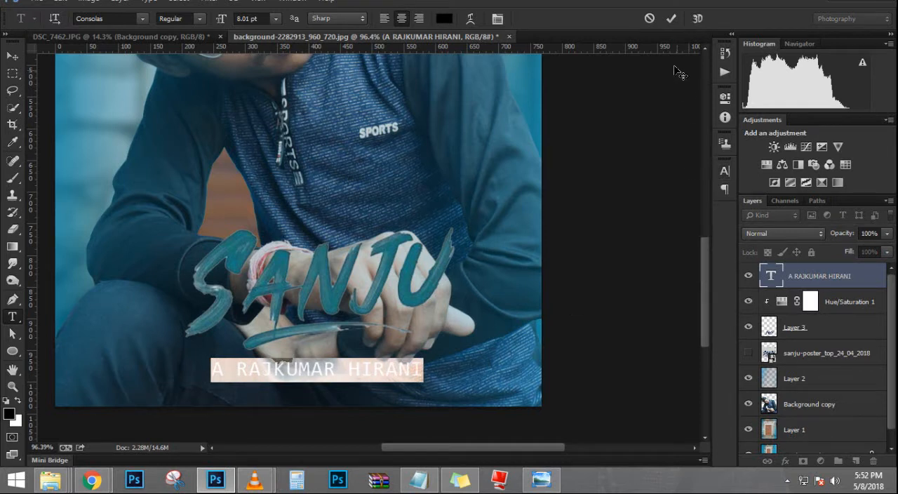
left_click(677, 19)
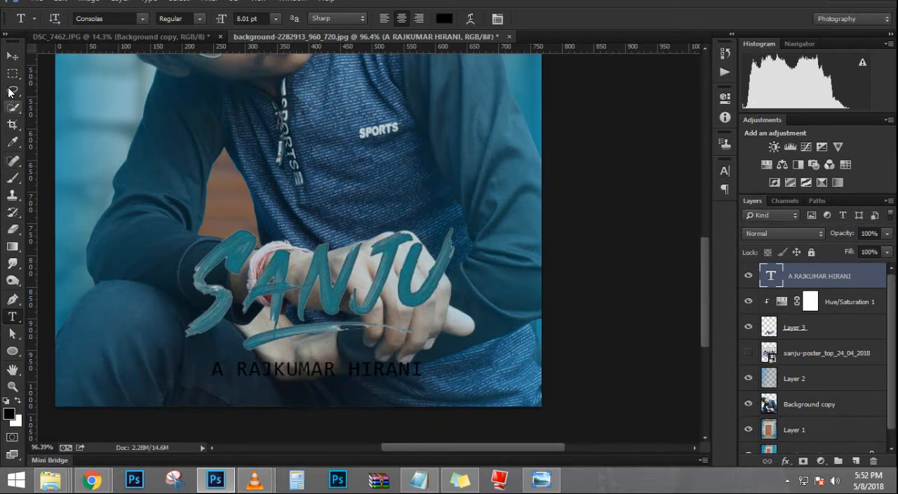
Step: Nudge the A RAJKUMAR HIRANI text slightly up towards the title underline and change its color to white (ffffff)
left_click(12, 55)
key("t")
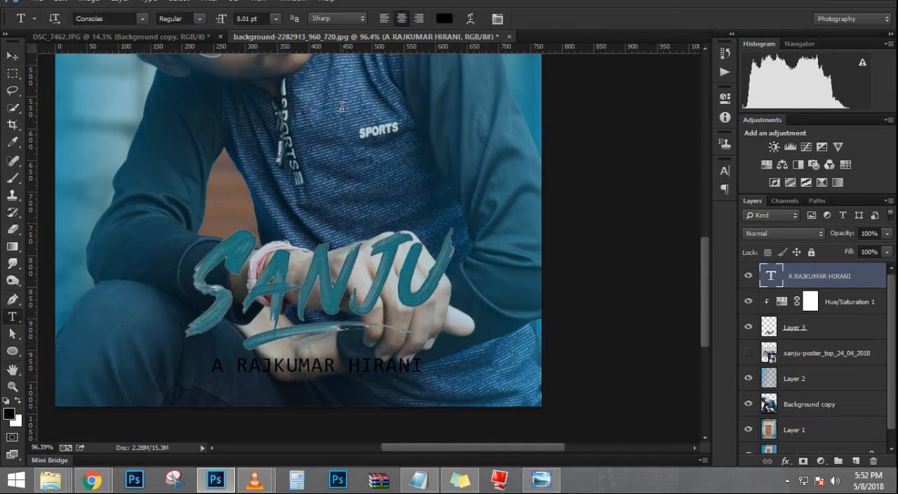
left_click(444, 18)
left_click_drag(431, 176, 388, 150)
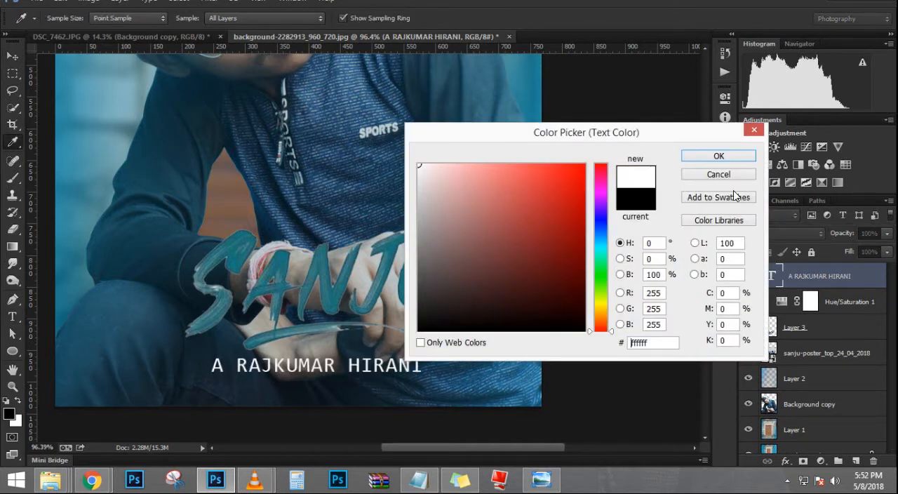
left_click(737, 160)
key("ctrl+0")
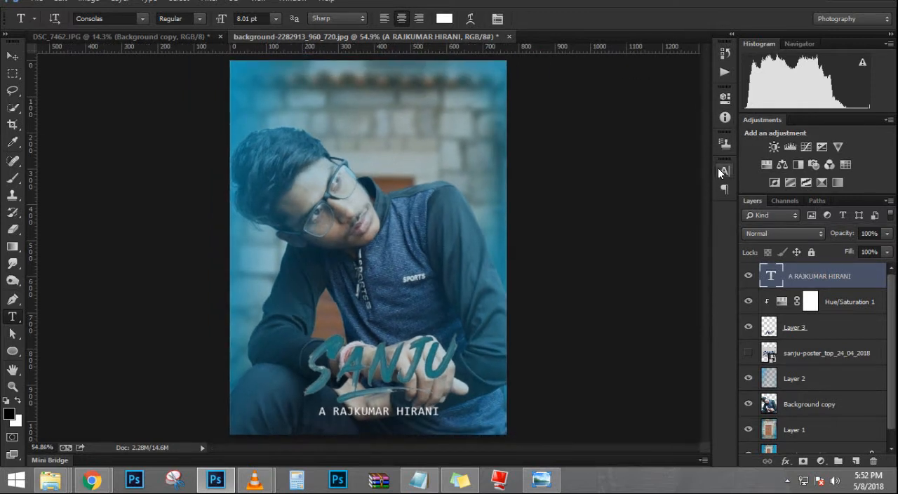
Step: Apply faux bold to the A RAJKUMAR HIRANI text
left_click(719, 169)
left_click(588, 265)
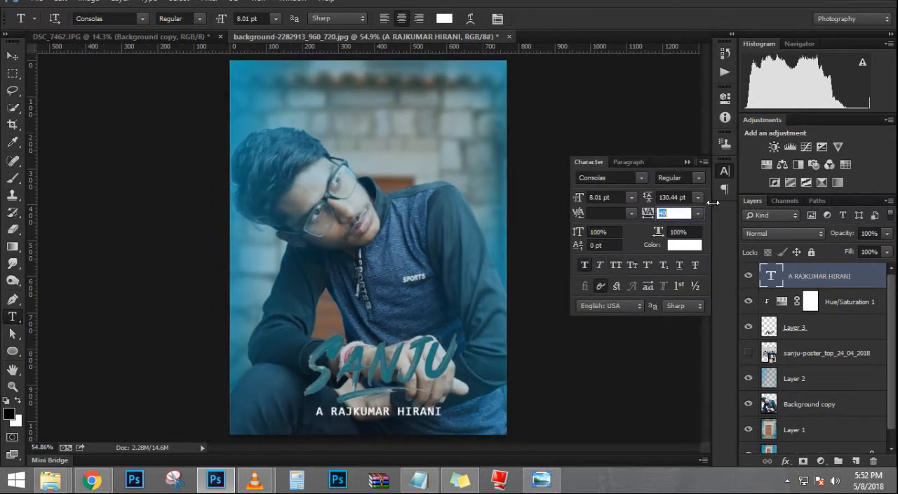
left_click(688, 162)
Step: Check the tagline on the reference poster and start a new text layer reading "ONE MAN" over the person's chest
left_click(547, 481)
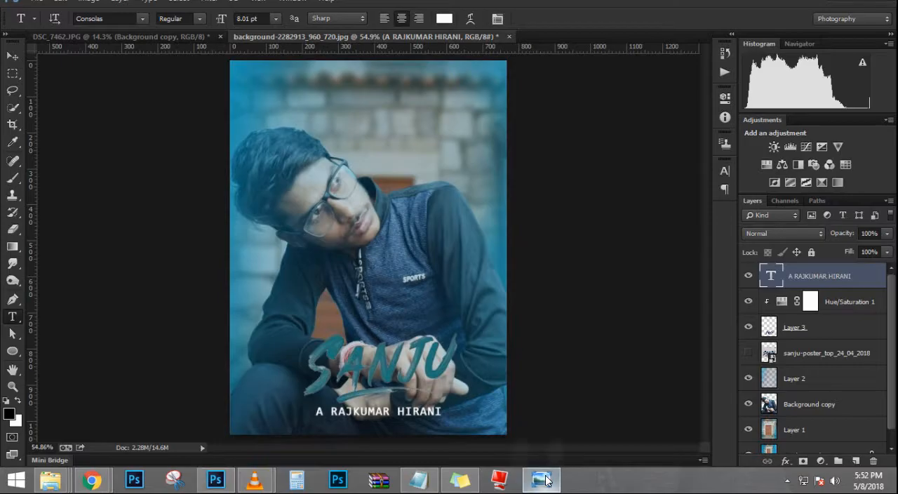
left_click(548, 481)
left_click(548, 481)
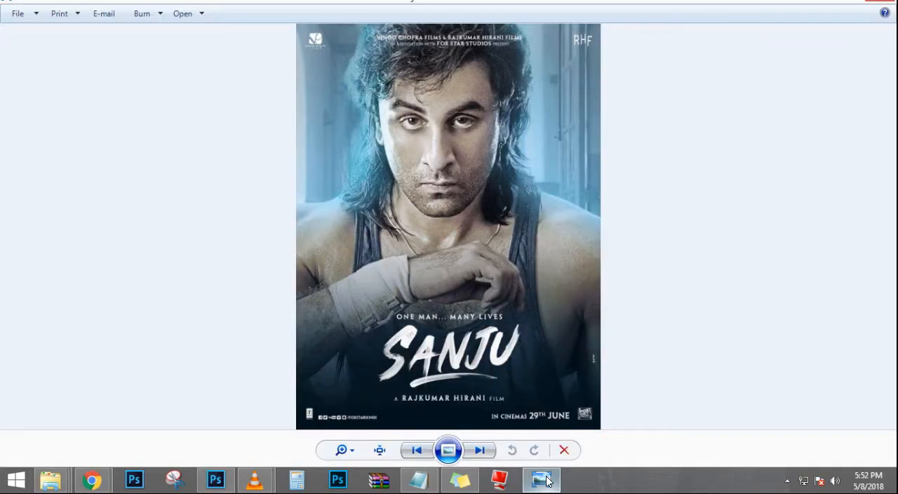
left_click(547, 481)
left_click(547, 481)
left_click(547, 480)
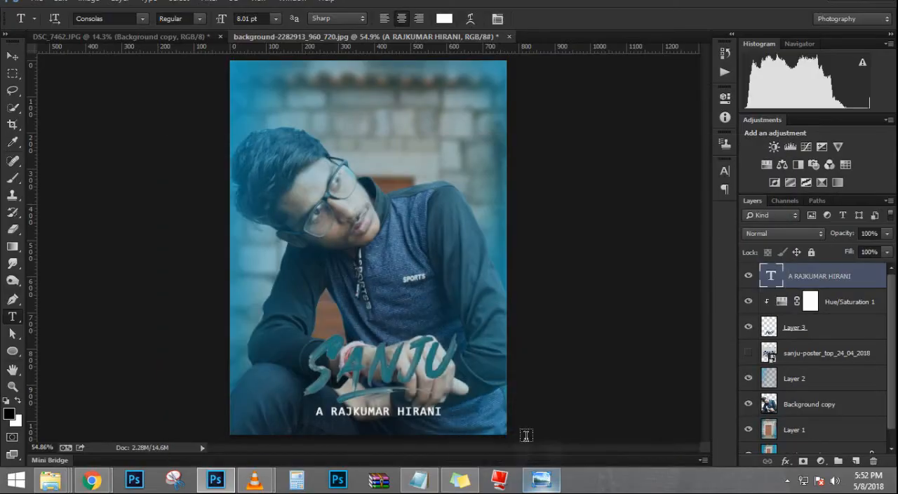
left_click(325, 277)
type("O")
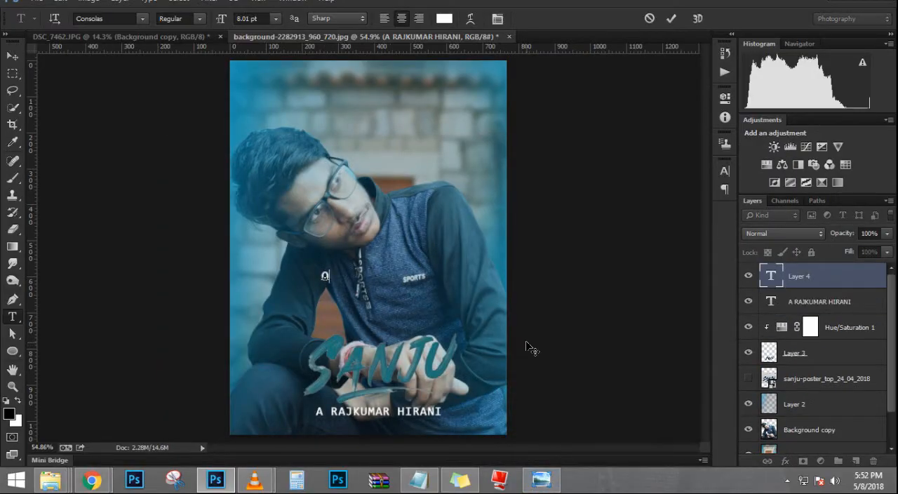
type("NE MAN")
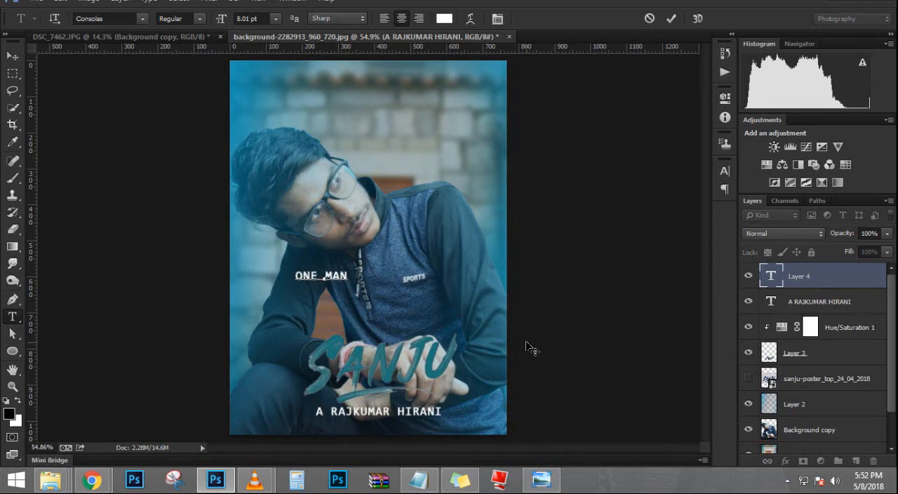
Step: Complete the tagline text as "ONE MAN.... MANY LIVES", checking its wording against the reference poster
left_click(541, 479)
left_click(541, 479)
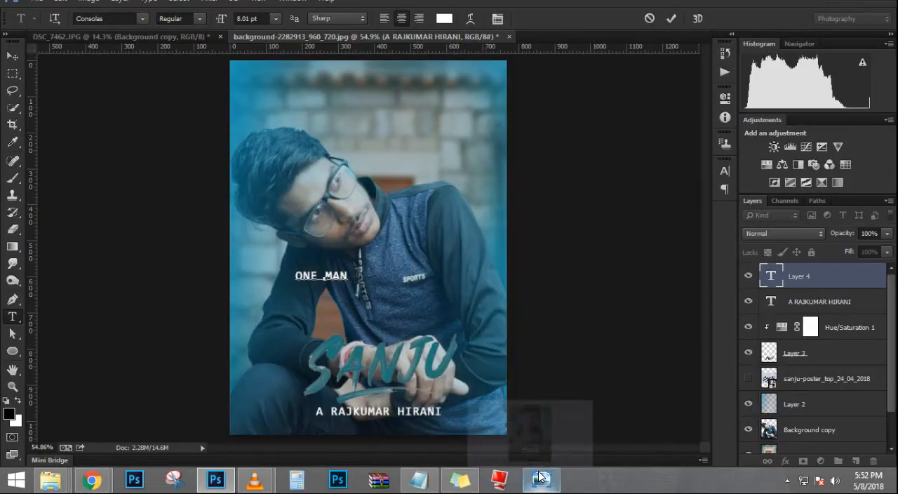
type(".")
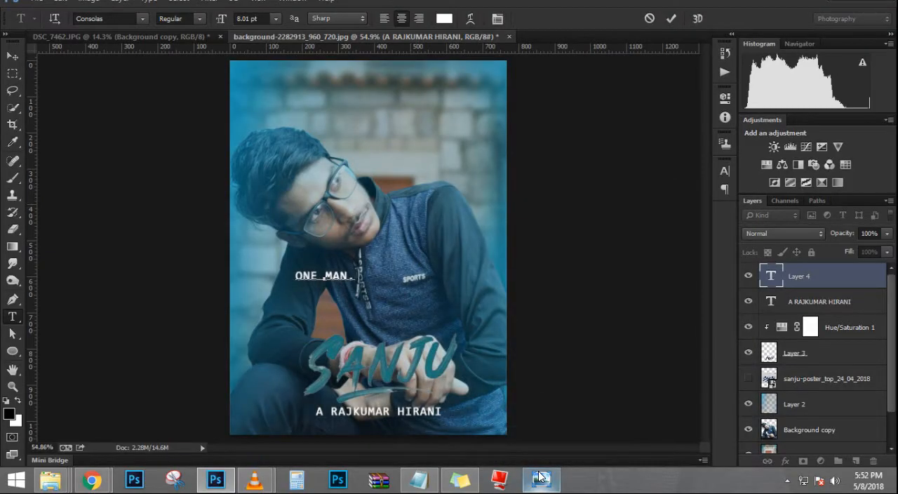
type("... MANY")
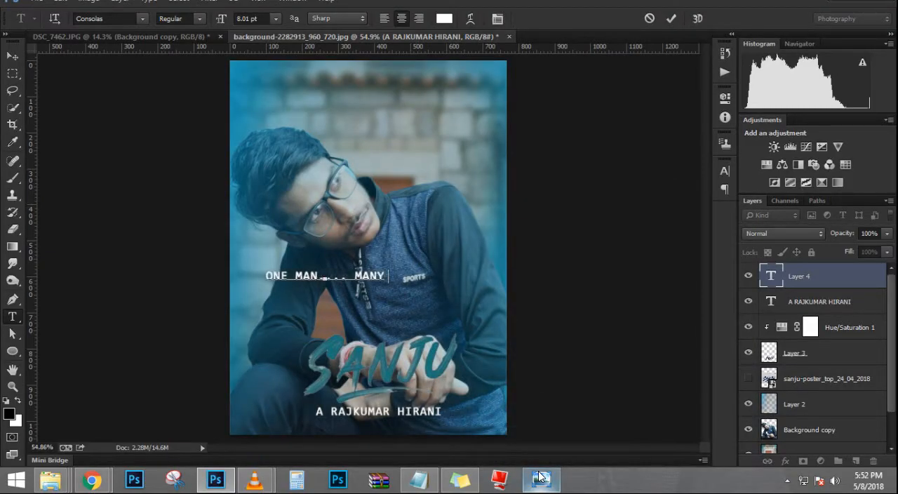
left_click(540, 479)
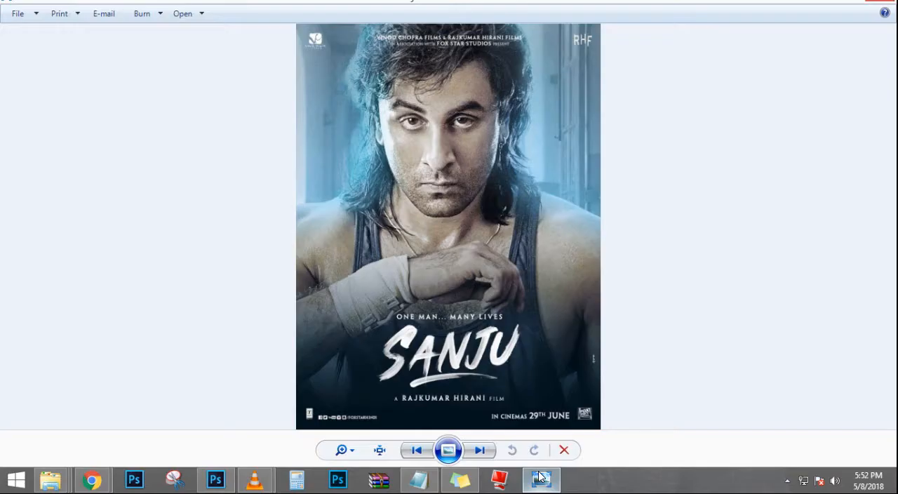
left_click(541, 479)
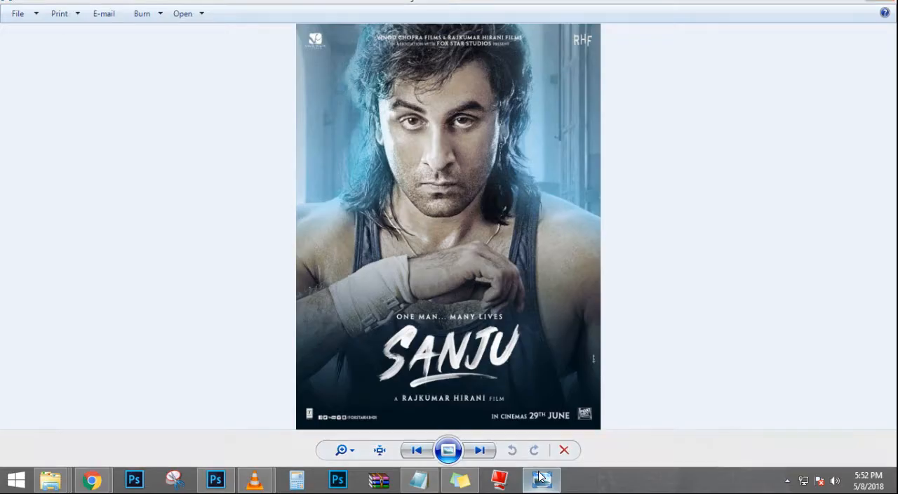
type("LIVES")
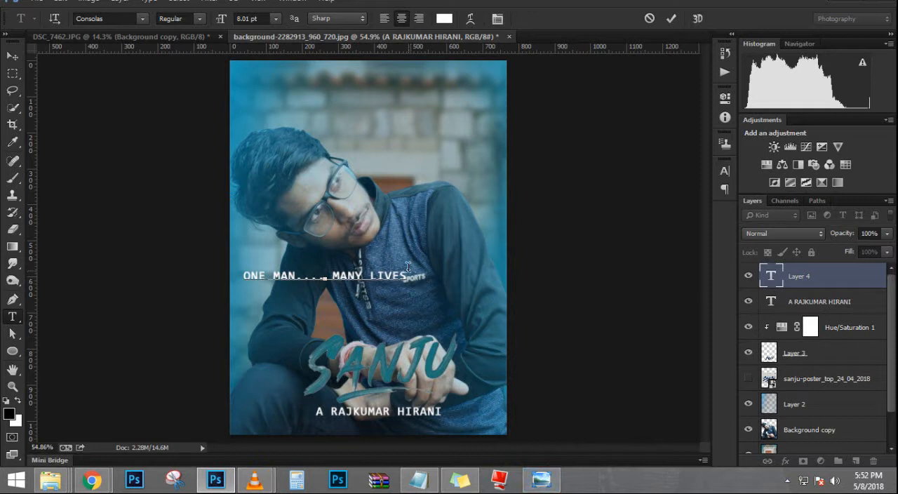
Step: Widen the tracking of the whole tagline, narrow its horizontal scale to 84% and reduce its font size to 7.01 pt
left_click_drag(408, 268, 220, 247)
left_click(725, 171)
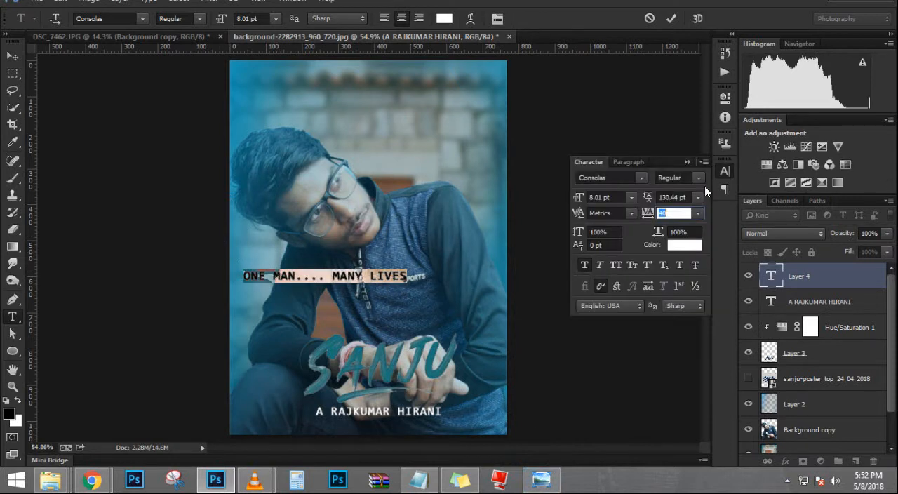
mouse_move(646, 213)
left_mouse_down()
mouse_move(638, 213)
mouse_move(647, 213)
mouse_move(647, 200)
left_mouse_up()
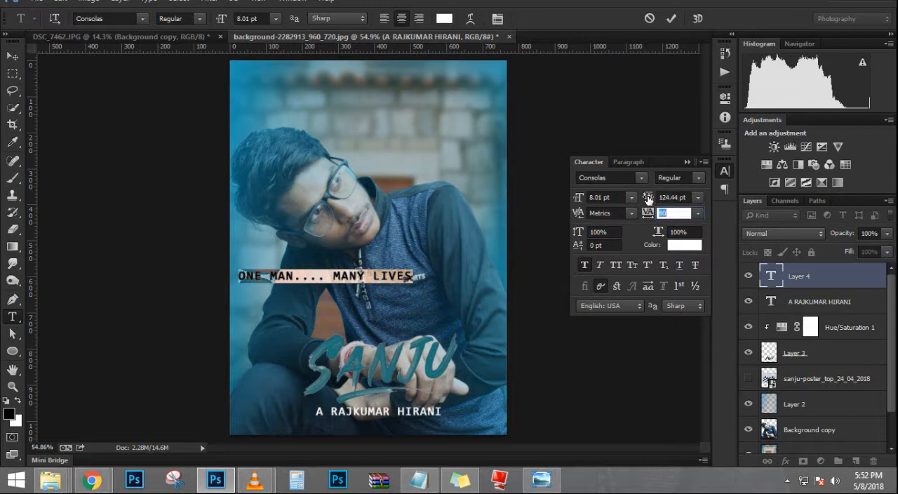
left_click_drag(657, 232, 647, 232)
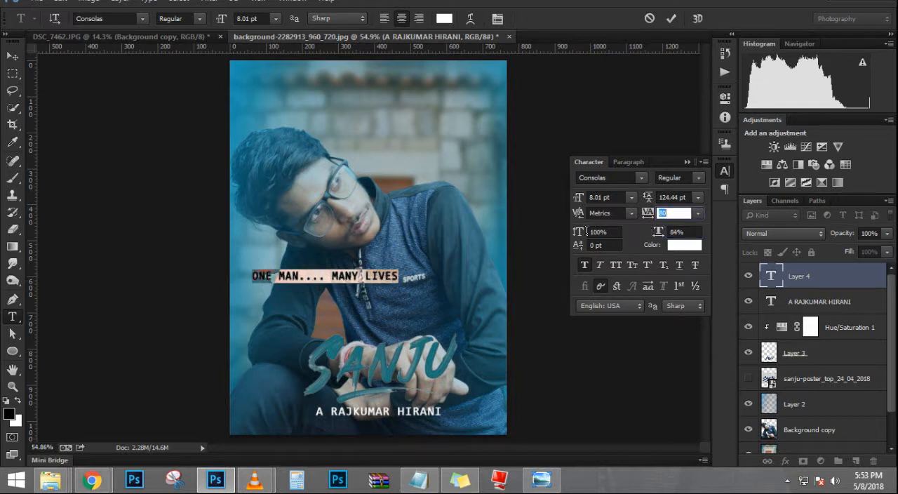
left_click_drag(576, 237, 581, 215)
left_click_drag(579, 215, 571, 216)
left_click_drag(572, 217, 581, 201)
left_click(687, 162)
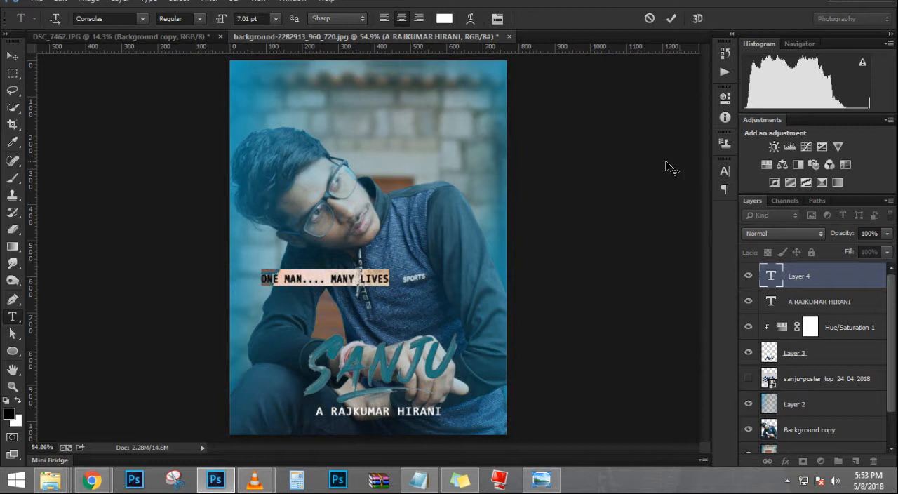
Step: Move the ONE MAN.... MANY LIVES tagline down to just above the SANJU title, centered over it
left_click(13, 56)
scroll(354, 308, "up", 1)
scroll(354, 307, "up", 1)
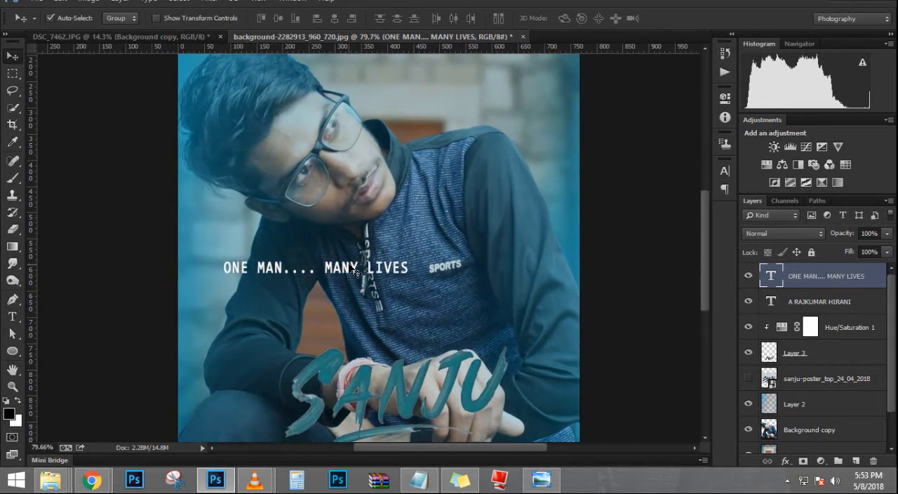
left_click_drag(339, 263, 435, 329)
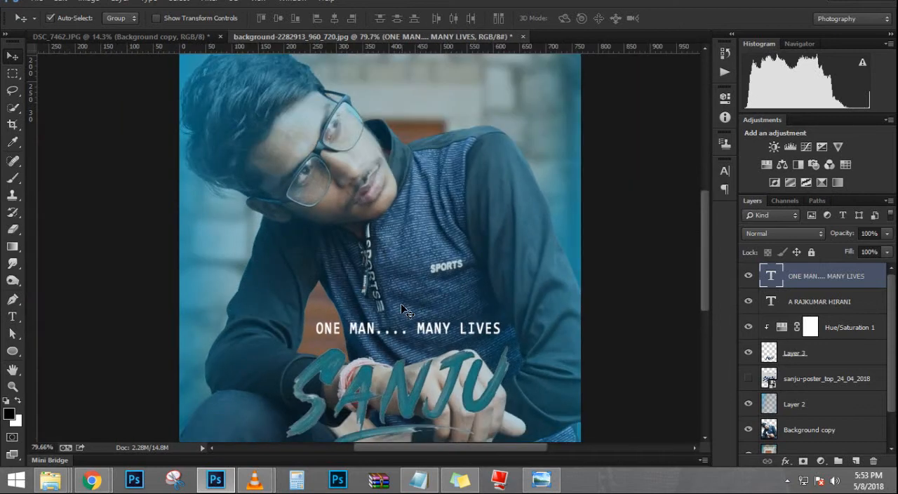
scroll(415, 302, "down", 2)
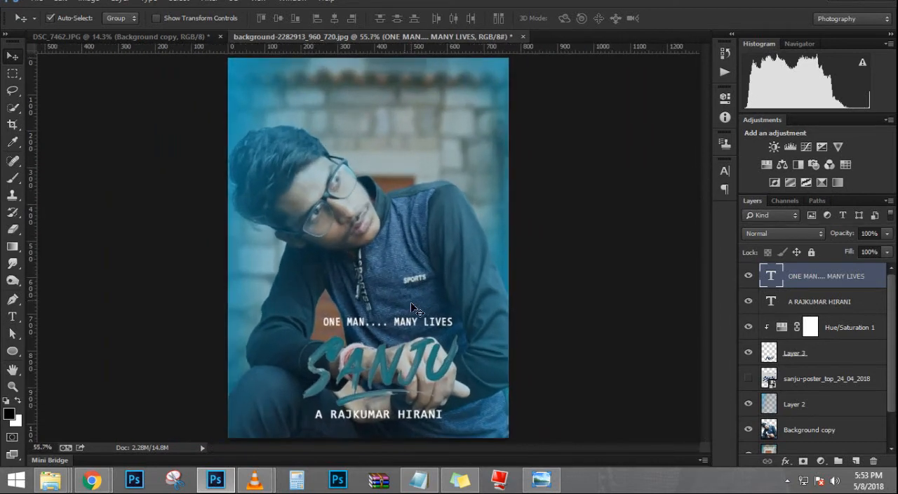
Step: Compare the poster's text layout with the reference Sanju poster to see which credits are still missing
left_click(541, 479)
left_click(540, 479)
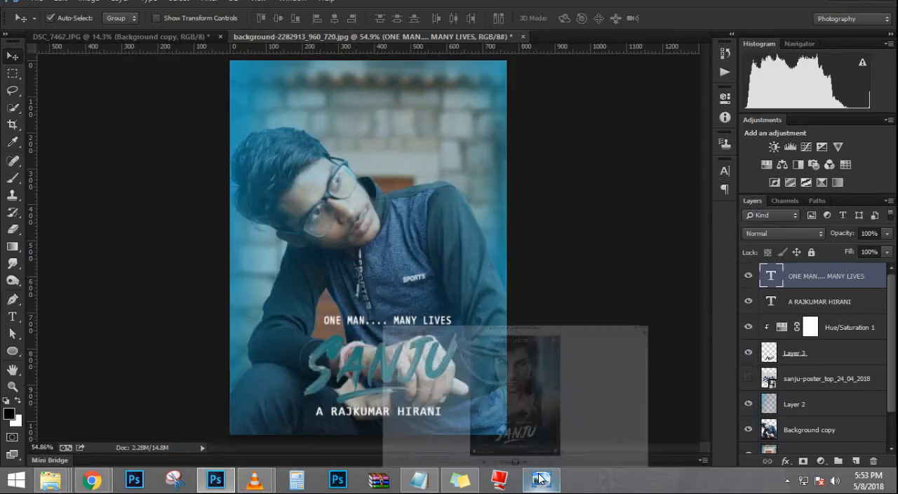
left_click(541, 480)
left_click(540, 480)
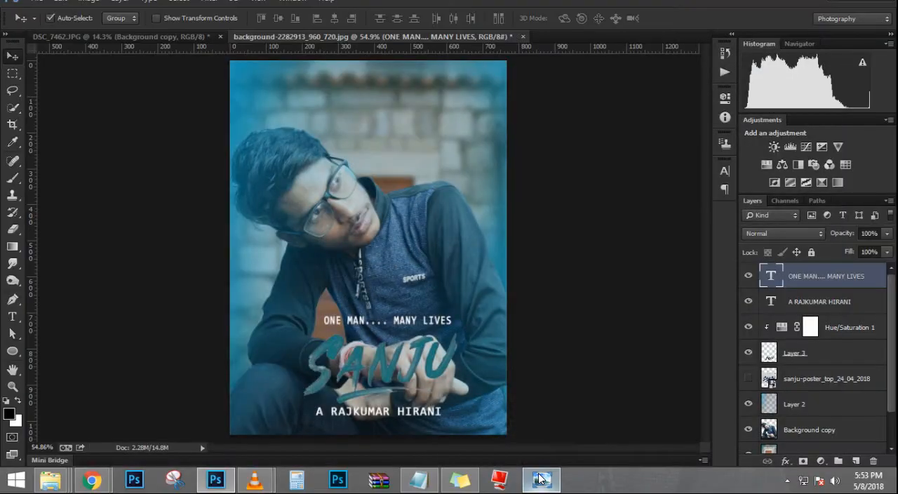
left_click(540, 479)
left_click(541, 480)
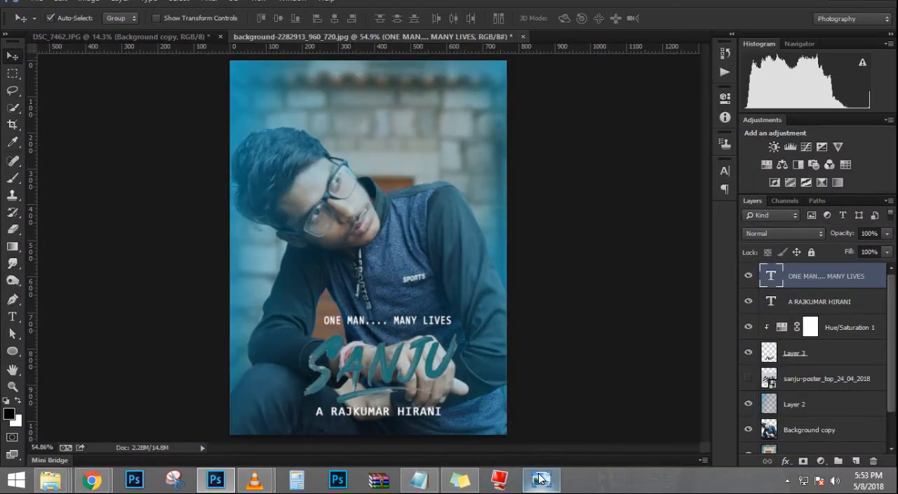
left_click(540, 479)
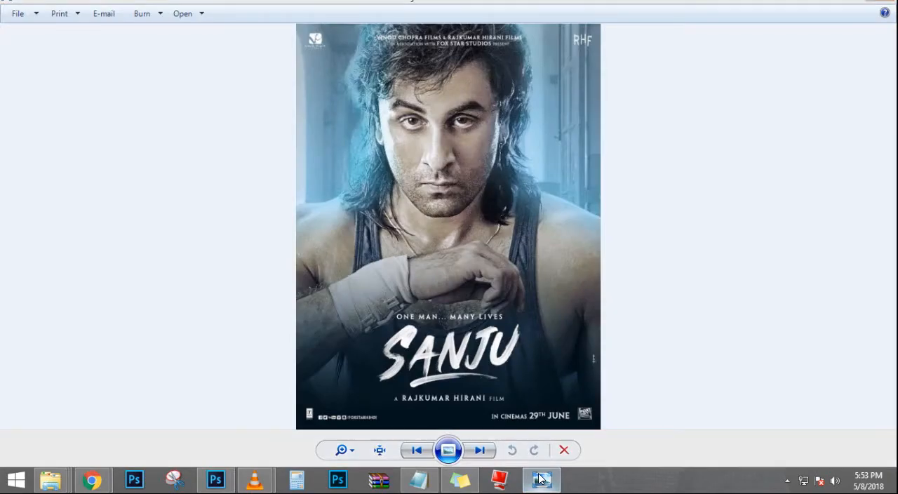
left_click(541, 479)
left_click(541, 480)
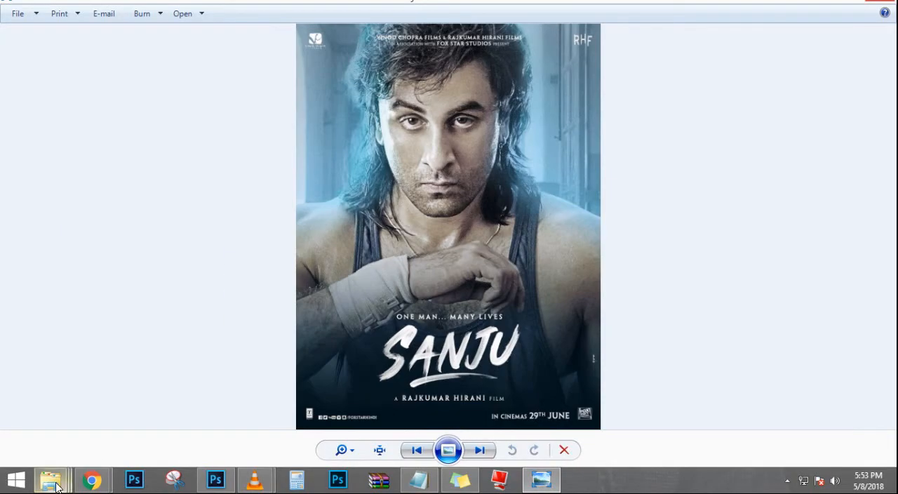
Step: Open the Race 3 Making poster folder in File Explorer and preview the white credits text image numbered (5)
mouse_move(50, 480)
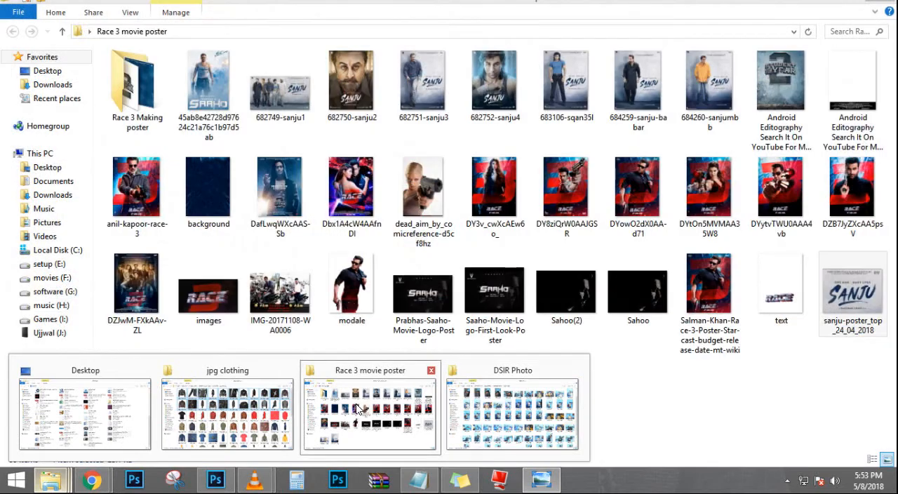
left_click(361, 405)
double_click(138, 85)
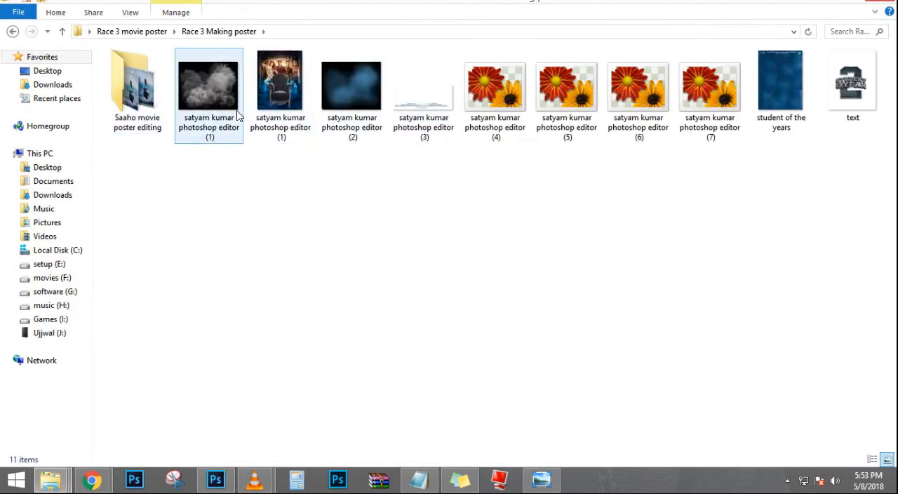
left_click(567, 102)
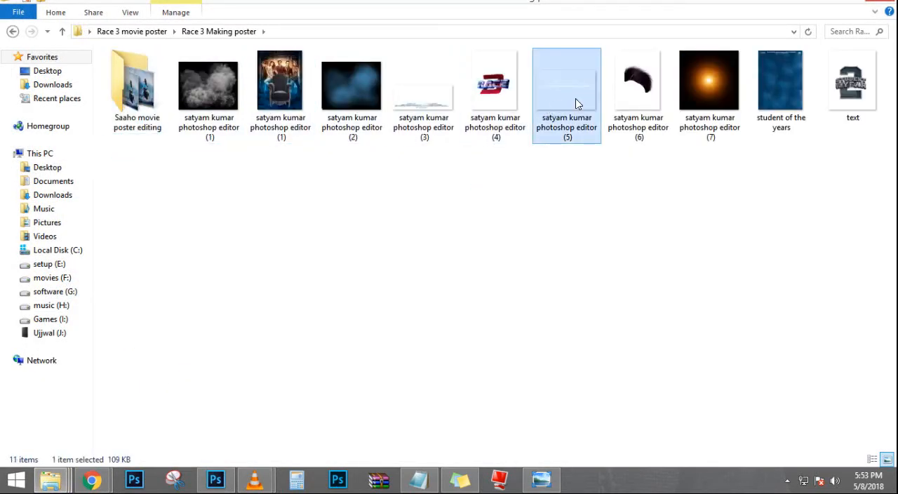
double_click(575, 103)
scroll(456, 176, "up", 3)
scroll(457, 176, "down", 3)
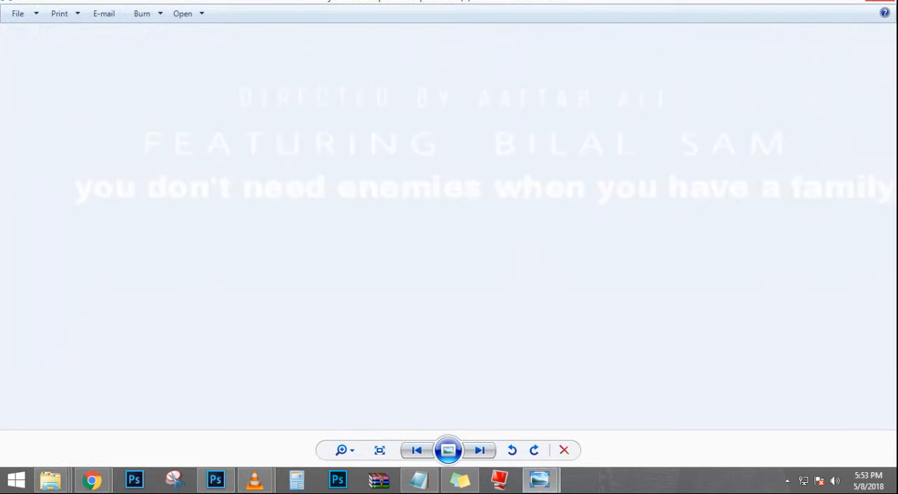
Step: Place the credits text image at the upper edge of the poster in Photoshop and nudge it slightly upward
left_click_drag(555, 112, 400, 107)
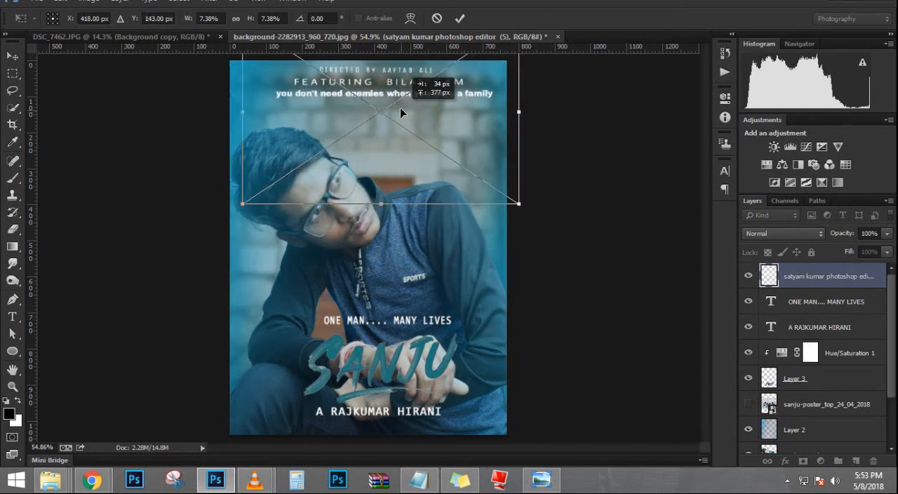
key("Return")
key("Up")
key("Up")
key("Up")
key("Up")
key("Up")
key("Up")
key("Up")
key("Up")
key("Up")
key("Up")
key("Up")
key("Up")
key("Up")
key("Up")
key("Up")
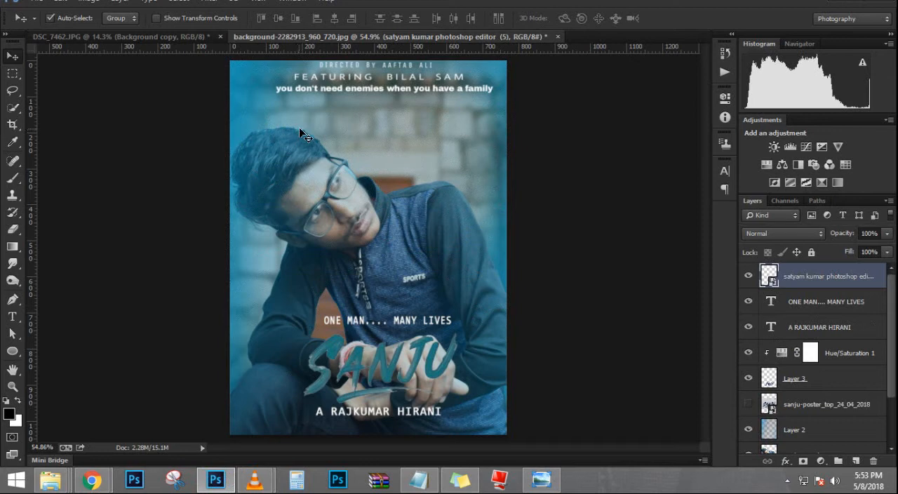
Step: Rasterize the placed credits layer and delete the name that follows the word FEATURING
scroll(394, 65, "up", 5)
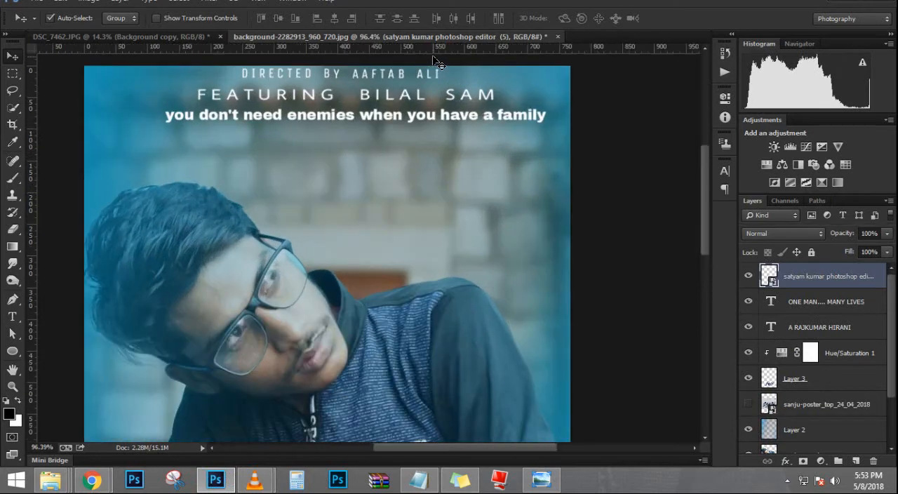
scroll(444, 73, "up", 1)
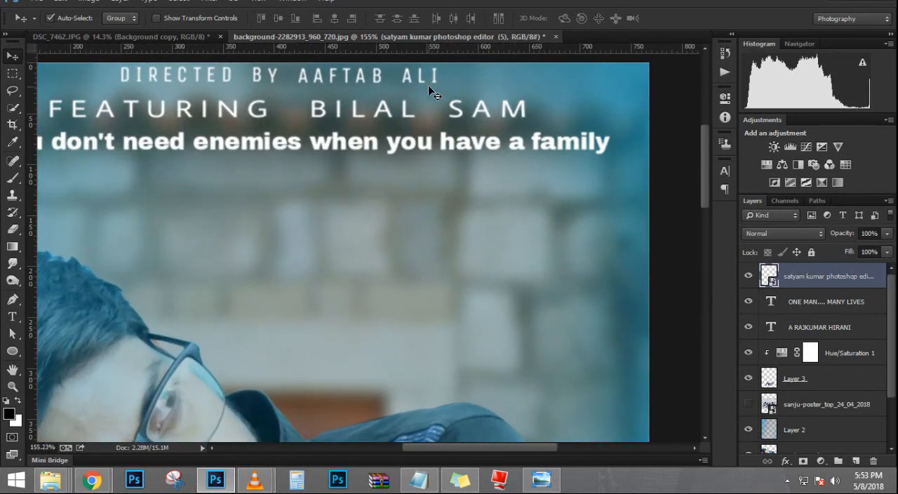
left_click(13, 73)
left_click_drag(309, 94, 527, 123)
right_click(856, 276)
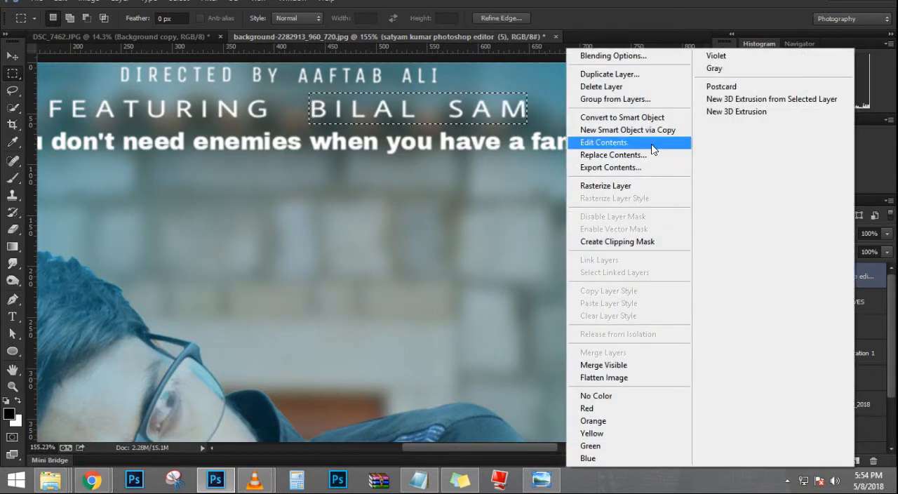
left_click(645, 183)
key("Delete")
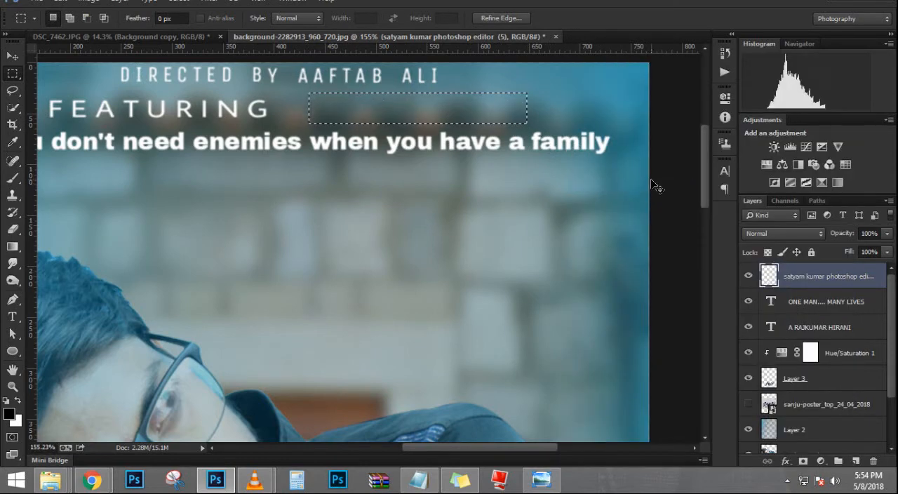
key("ctrl+d")
Step: Add a new text layer on the background wall with the editor's full name followed by PHOTOSHOP EDITOR
key("t")
left_click(202, 264)
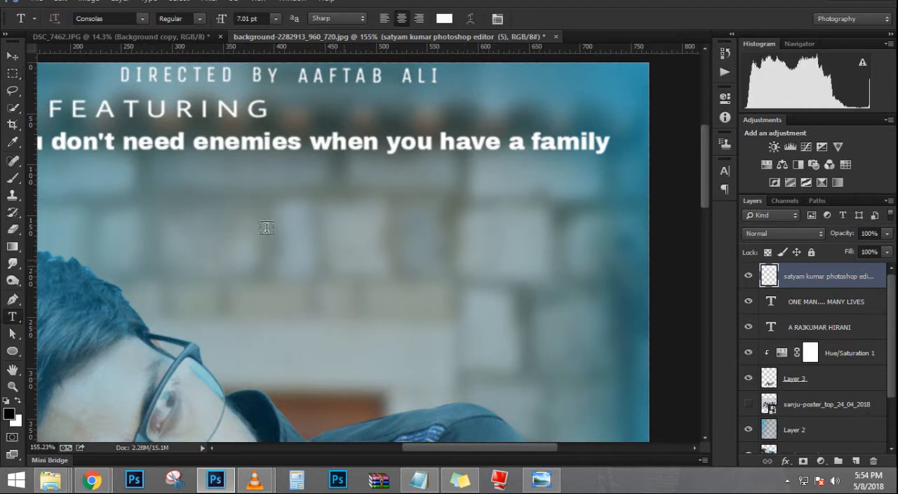
type("SATYA")
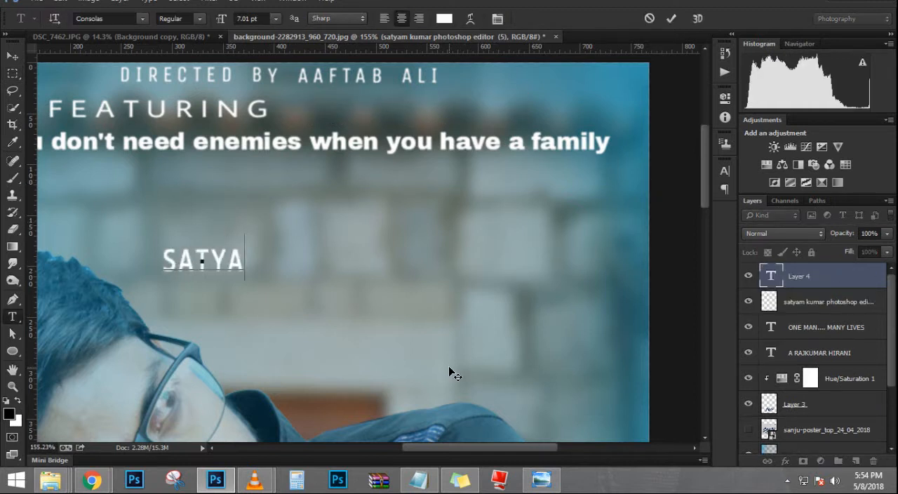
type("M KUMAR PHOTOSHOP EDITOR")
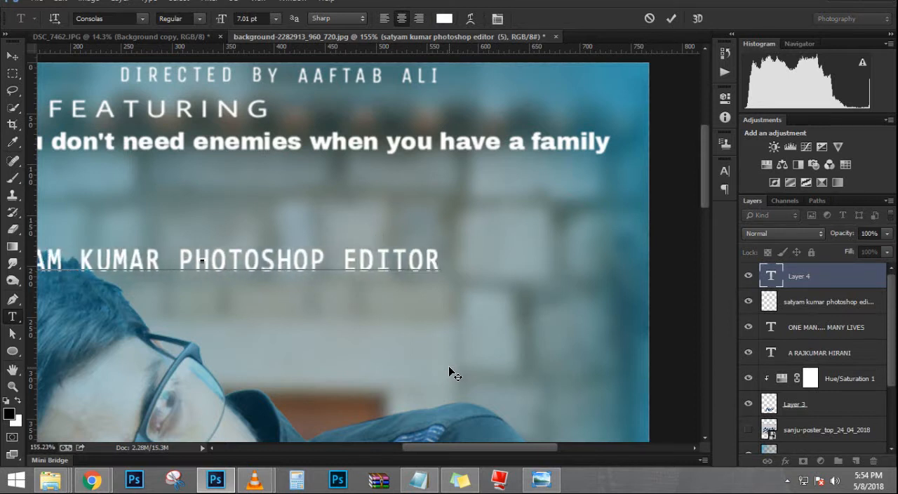
Step: Set the new editor credit's font size to 4.01 pt and move it into the gap after FEATURING
key("ctrl")
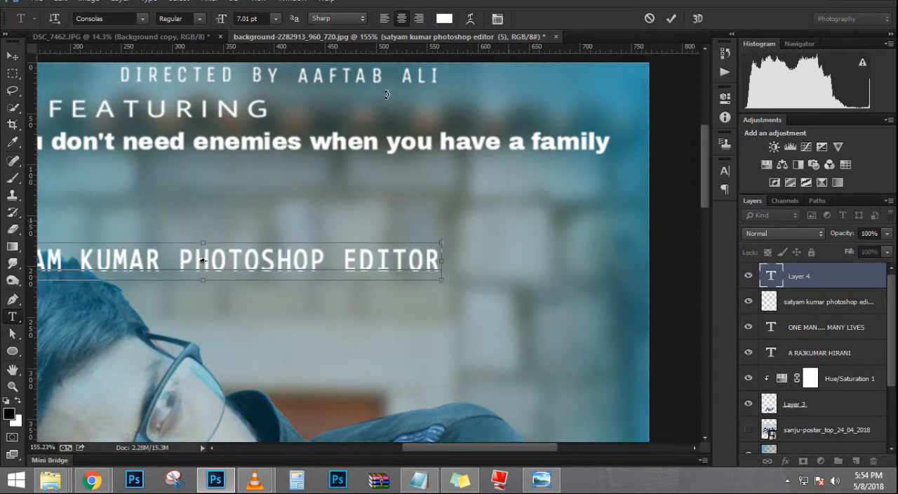
key("ctrl+a")
left_click_drag(217, 17, 216, 16)
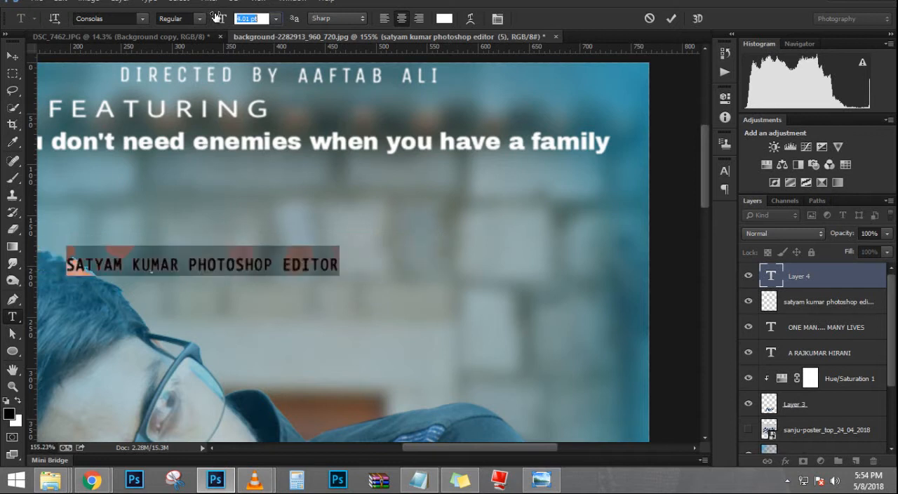
left_click(12, 56)
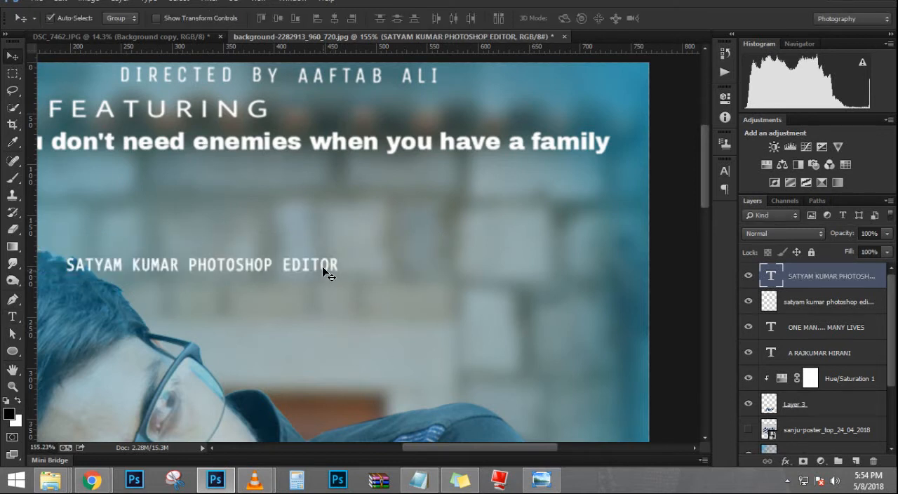
left_click_drag(325, 273, 543, 113)
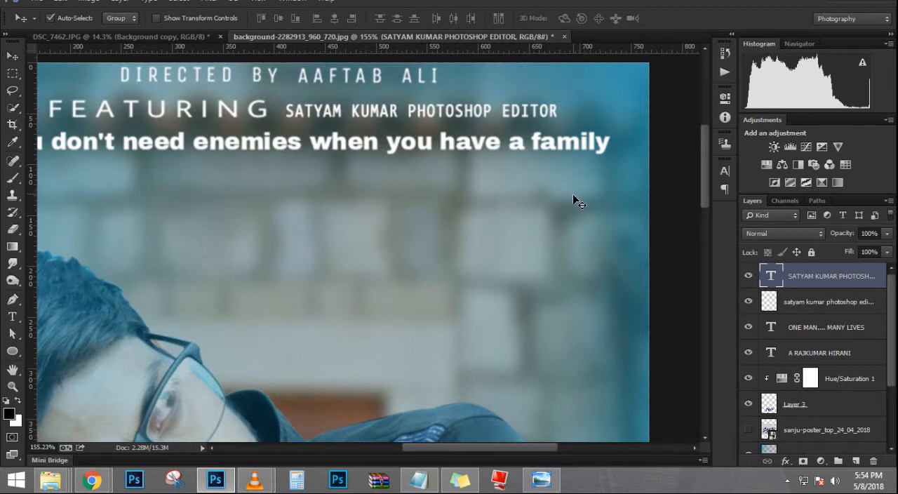
Step: Scale the editor credit to about 107% width and 120% height and reposition it in the gap after FEATURING
key("ctrl+t")
left_click_drag(560, 118, 569, 119)
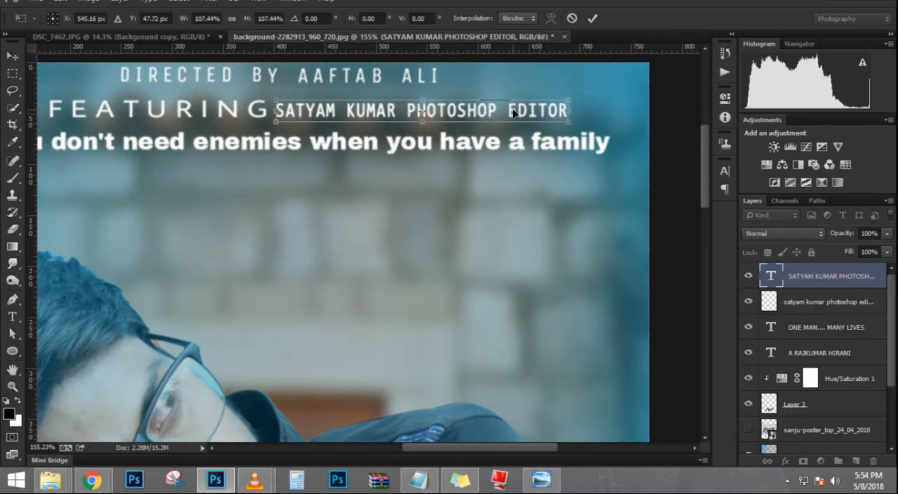
left_click_drag(512, 108, 524, 107)
left_click_drag(441, 120, 441, 123)
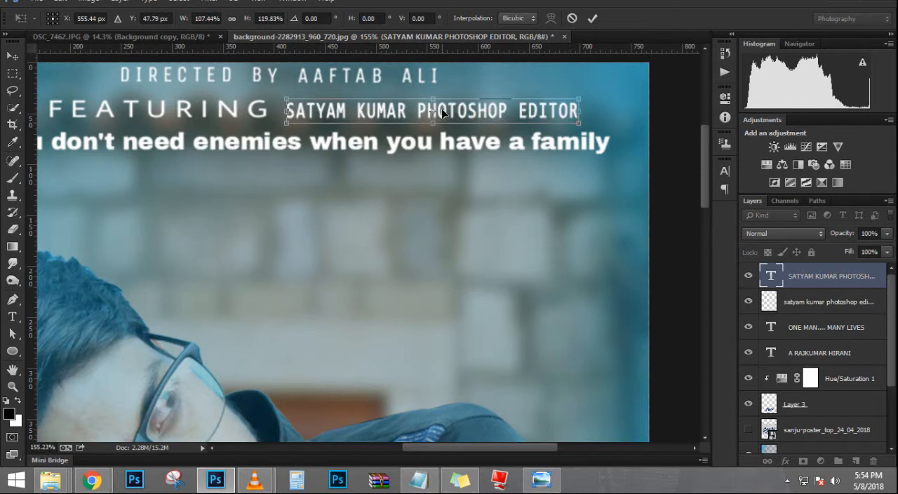
left_click_drag(441, 93, 451, 101)
key("Return")
scroll(427, 149, "down", 6)
scroll(434, 160, "down", 4)
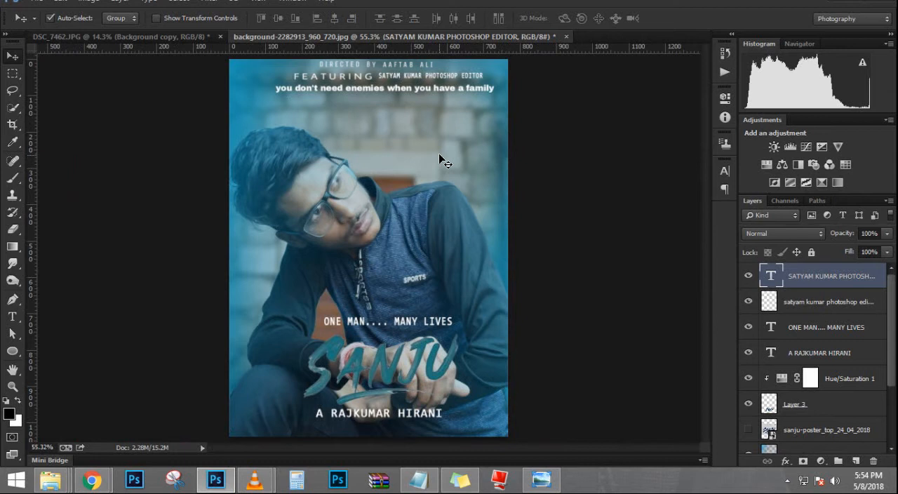
scroll(453, 153, "down", 1)
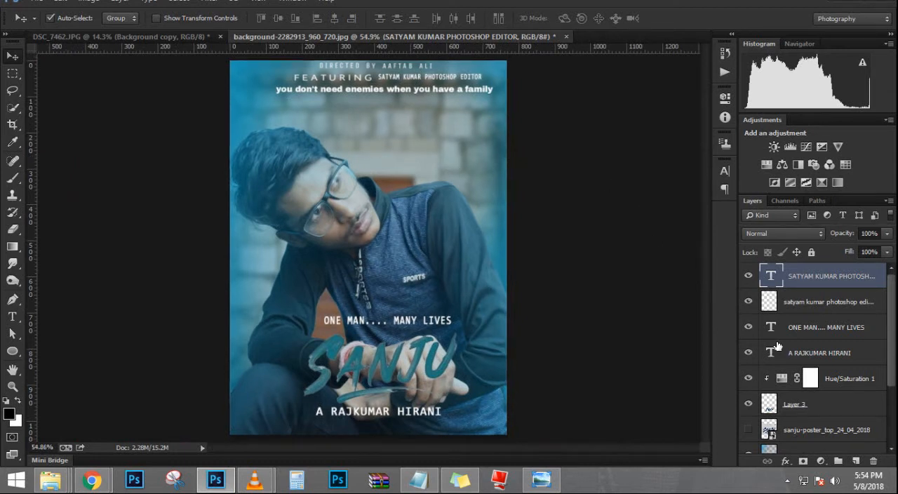
Step: Add a Color Balance adjustment layer above all layers and set its Midtones Cyan–Red value to +20
left_click(821, 461)
left_click(807, 315)
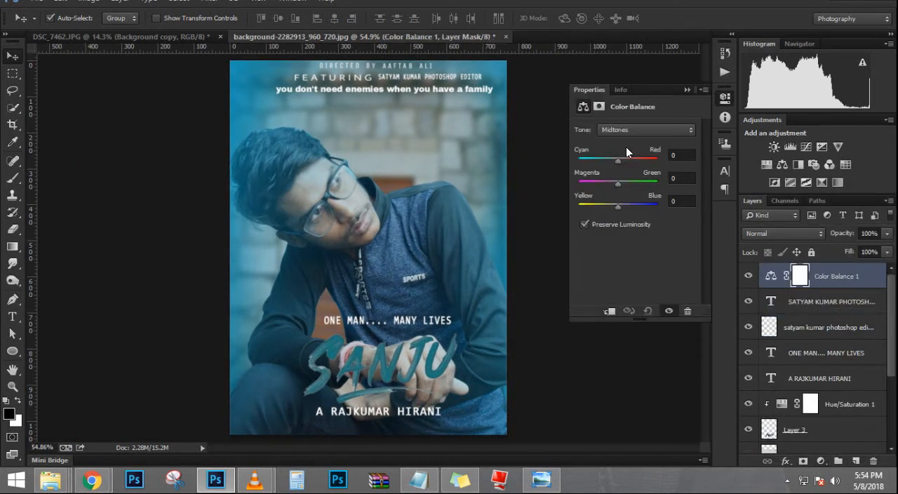
mouse_move(617, 165)
left_mouse_down()
mouse_move(645, 161)
mouse_move(615, 161)
mouse_move(626, 163)
left_mouse_up()
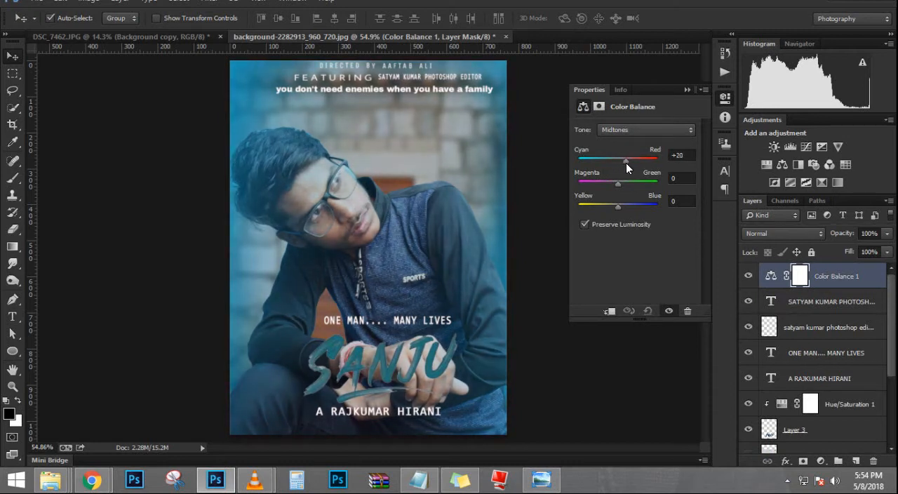
Step: Set the Color Balance Highlights to Cyan–Red -11, Magenta–Green -16 and Yellow–Blue +5
left_click(644, 130)
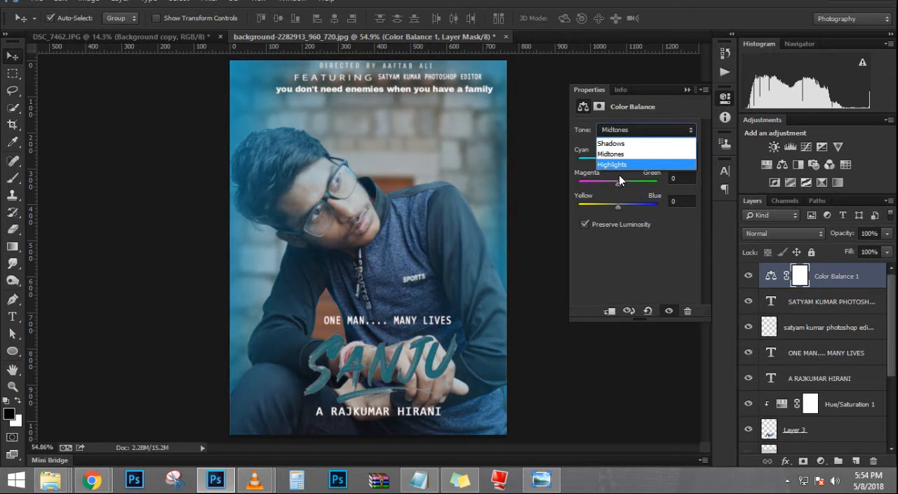
left_click(622, 165)
mouse_move(622, 165)
left_mouse_down()
mouse_move(650, 163)
mouse_move(612, 158)
mouse_move(614, 176)
mouse_move(629, 186)
mouse_move(612, 178)
left_mouse_up()
mouse_move(617, 209)
left_mouse_down()
mouse_move(628, 203)
mouse_move(620, 201)
left_mouse_up()
Step: Set the Color Balance Shadows to Cyan–Red +21 and Magenta–Green +2, and close the adjustment's properties
left_click(664, 132)
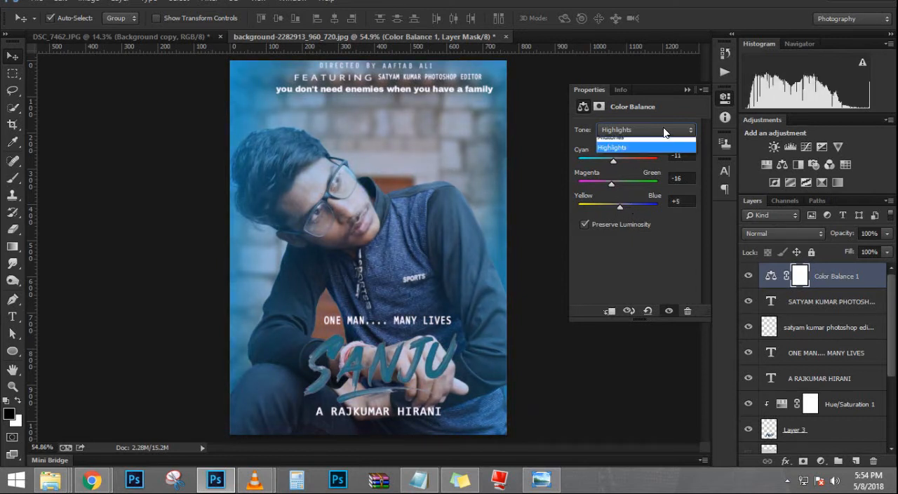
left_click(635, 140)
left_click_drag(623, 157, 618, 182)
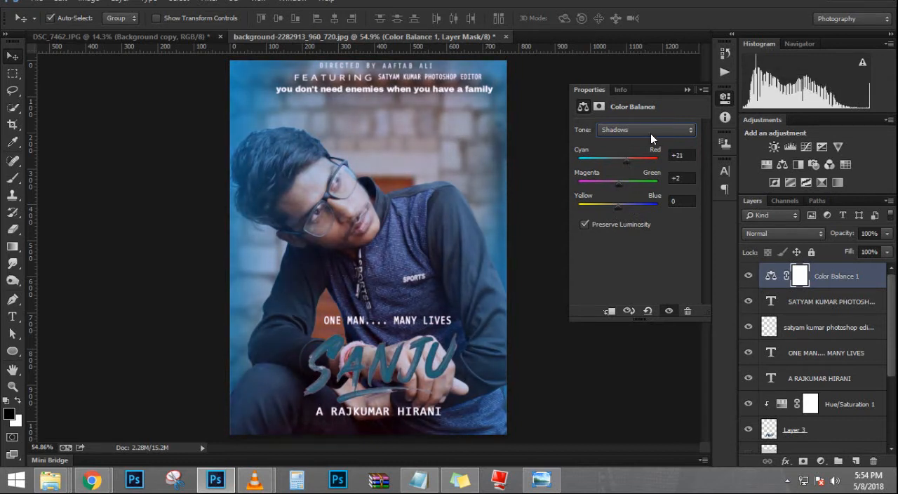
left_click(687, 90)
Step: Examine the Sanju reference poster in the photo viewer and compare its colours with the edited poster in Photoshop
left_click(541, 480)
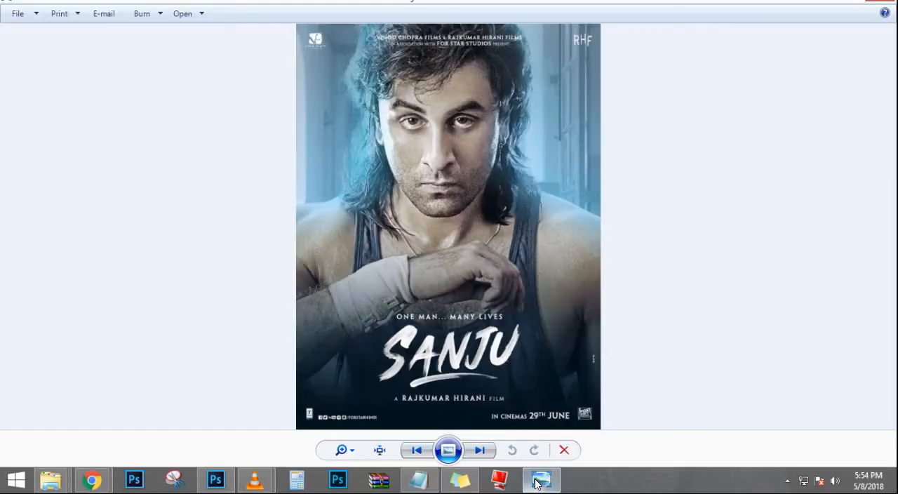
left_click(538, 482)
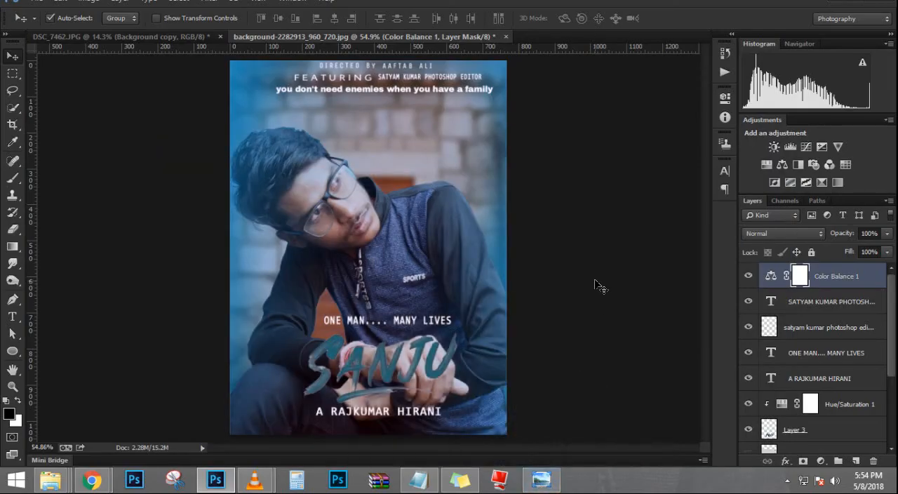
scroll(455, 193, "up", 3)
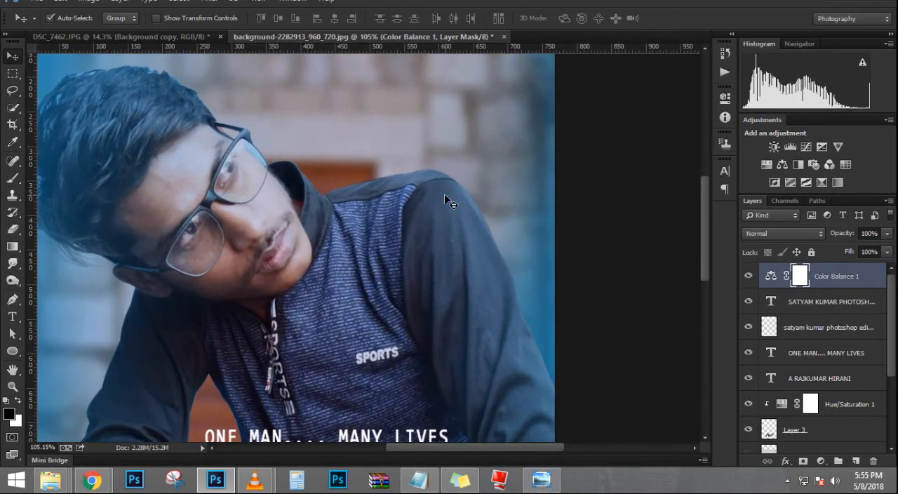
scroll(444, 193, "down", 2)
scroll(442, 196, "down", 1)
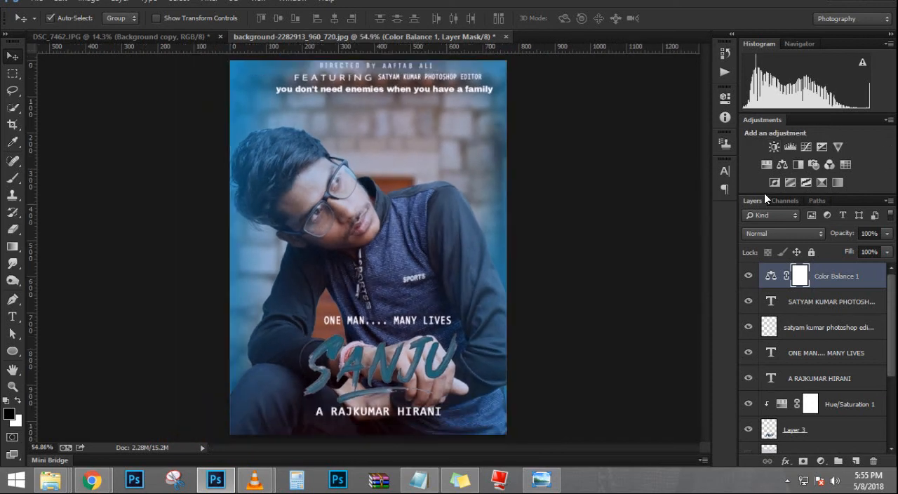
Step: Add a Color Lookup adjustment layer on top and try 3DLUT presets such as 3Strip.look and Candlelight.CUBE
left_click(821, 461)
left_click(813, 369)
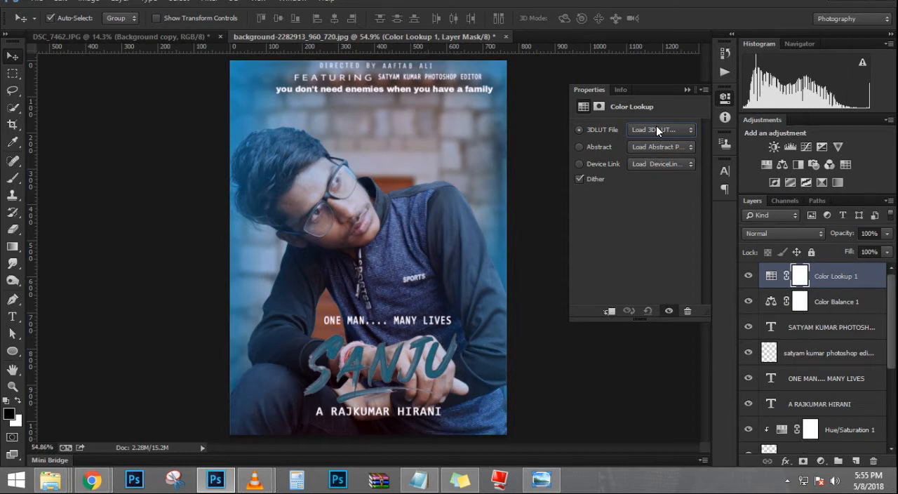
scroll(657, 130, "down", 3)
scroll(658, 129, "up", 1)
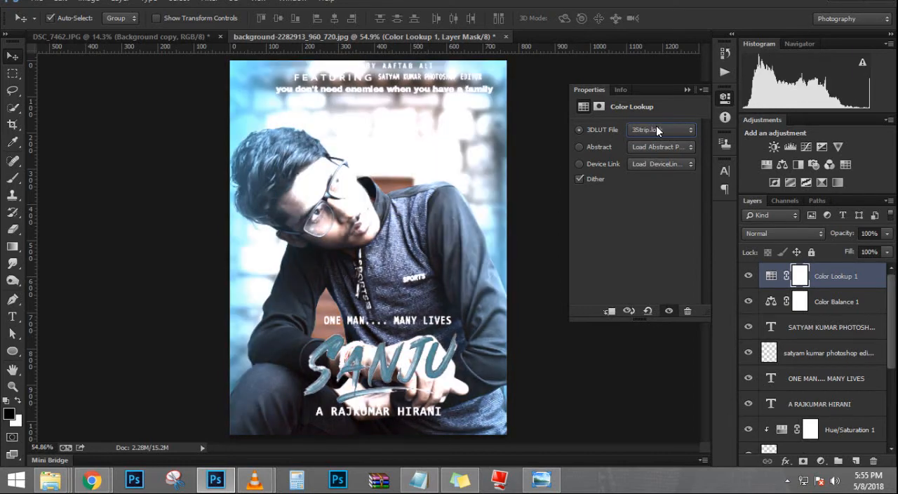
scroll(657, 129, "down", 3)
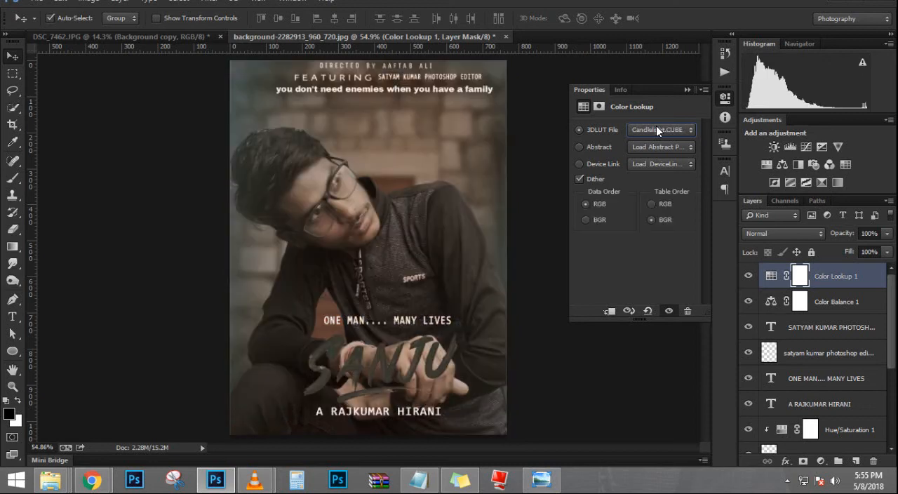
scroll(656, 129, "down", 4)
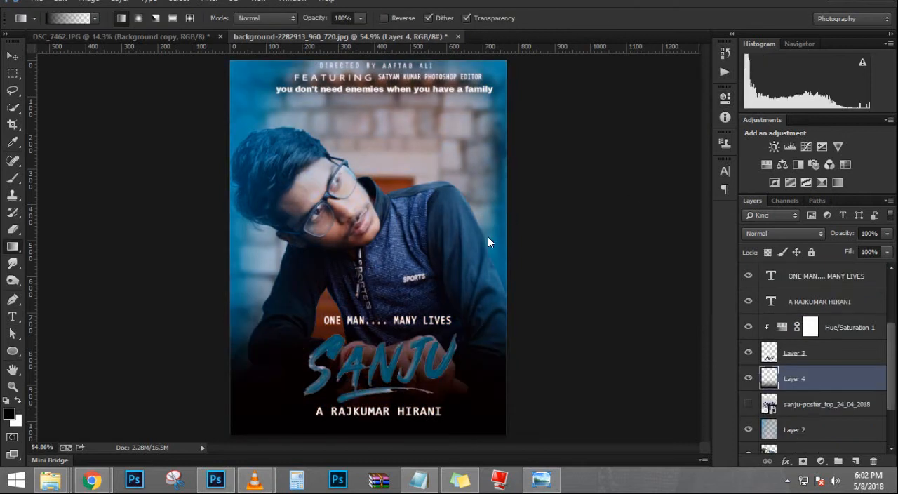
Step: Lower the dark gradient layer's opacity to 69% and stamp all visible layers into a new layer above Color Lookup 1
left_click_drag(848, 235, 832, 234)
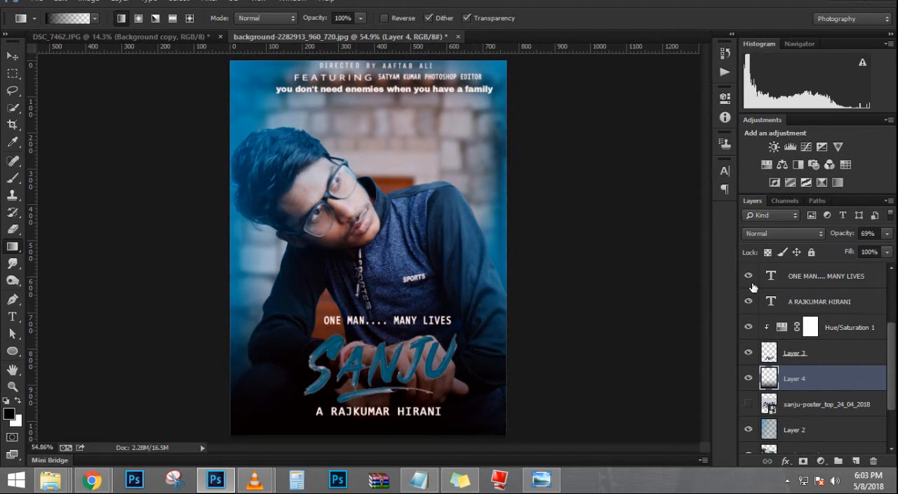
left_click(802, 280)
scroll(802, 280, "up", 3)
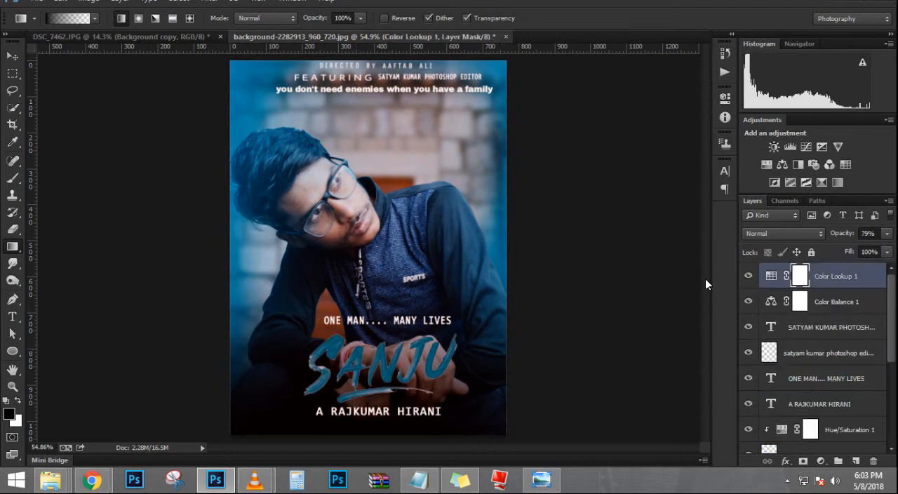
left_click(825, 277)
key("ctrl+shift+alt+e")
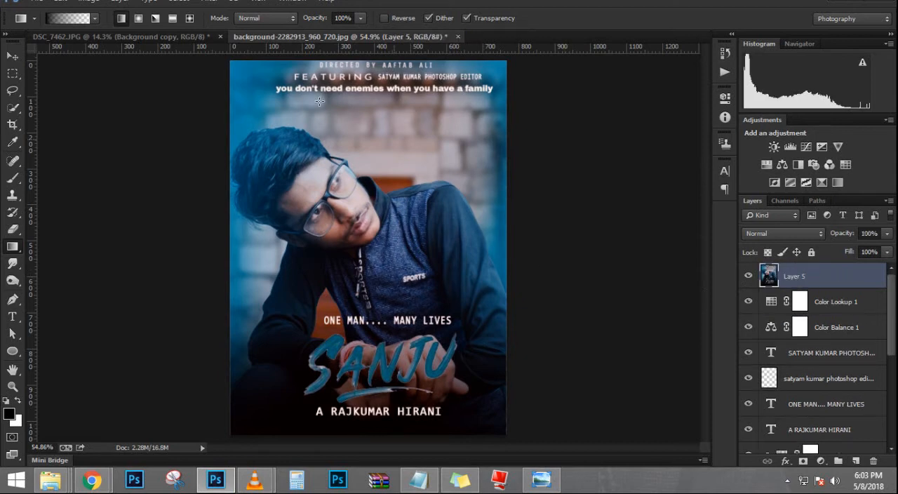
Step: Apply the Camera Raw filter to the merged layer, shifting its white balance temperature slightly toward blue
left_click(211, 3)
left_click(274, 85)
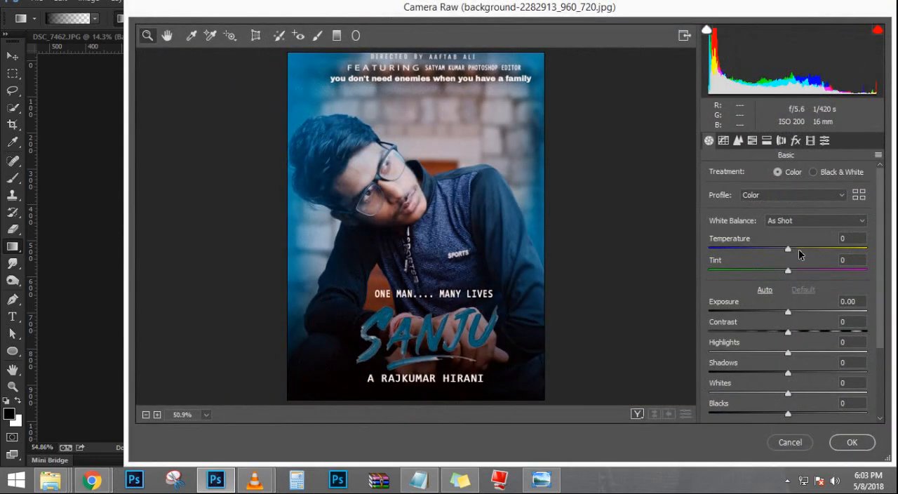
left_click_drag(788, 248, 775, 246)
left_click(852, 443)
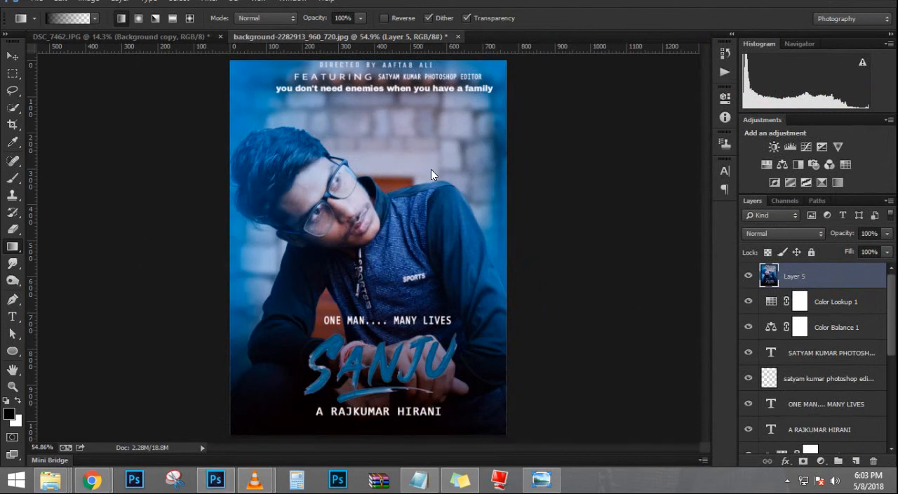
Step: Start saving a JPEG copy and choose the 19-7-2017 Photoshop folder inside index.html on the music (H:) drive
key("ctrl+shift+s")
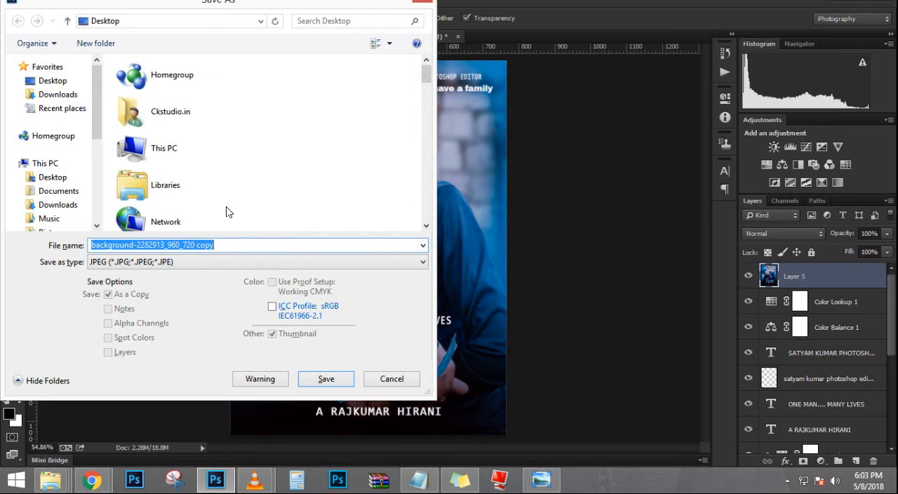
double_click(161, 147)
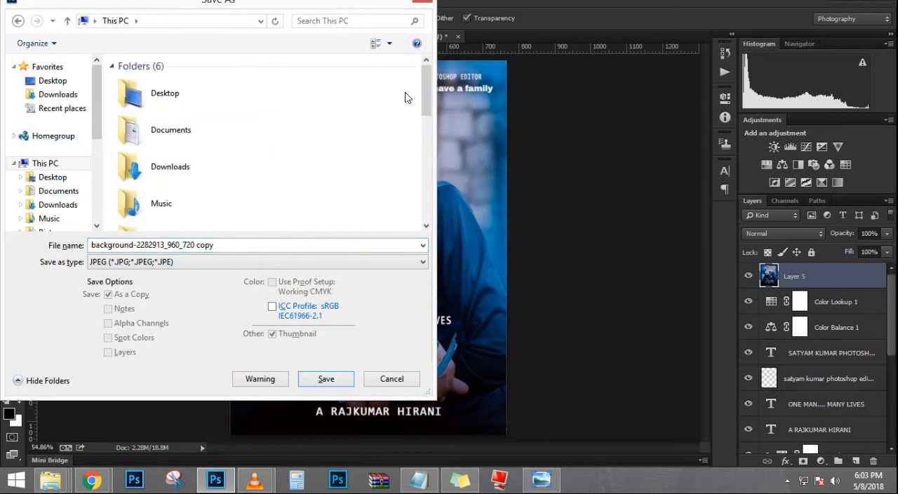
left_click_drag(427, 83, 426, 149)
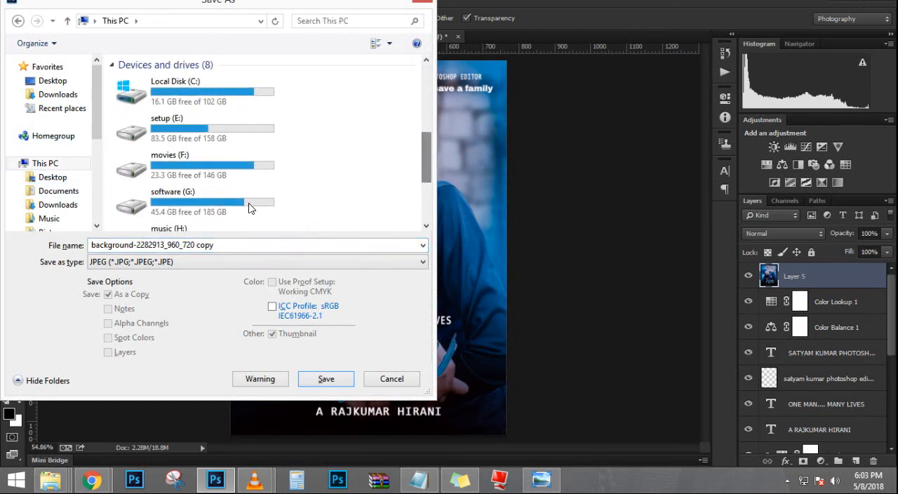
left_click(224, 170)
left_click(241, 134)
scroll(418, 160, "down", 3)
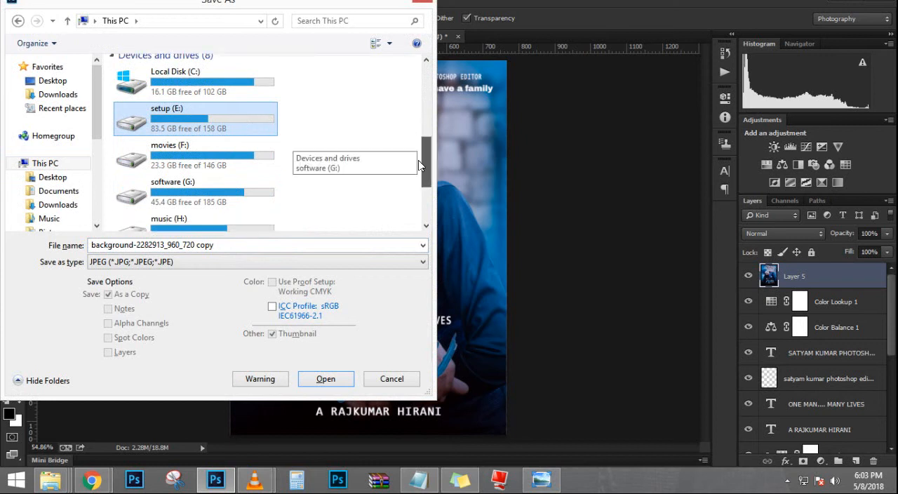
double_click(169, 186)
left_click(248, 110)
double_click(248, 109)
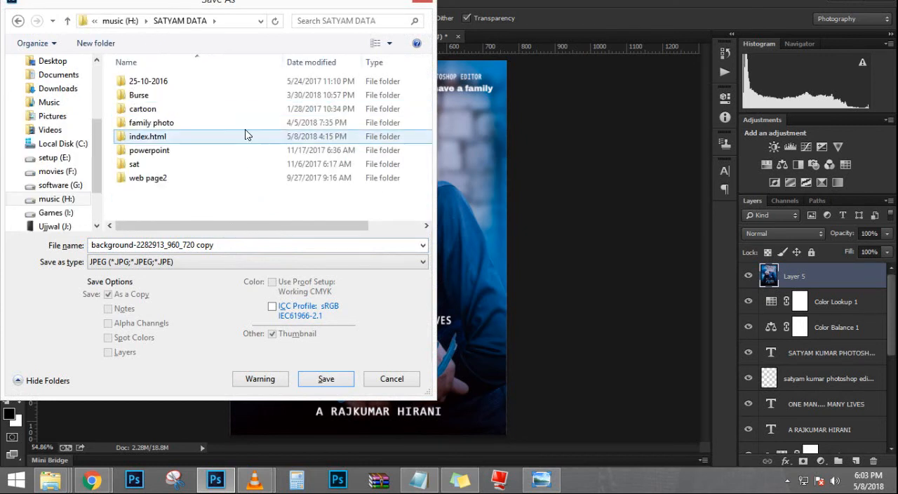
double_click(247, 134)
double_click(165, 82)
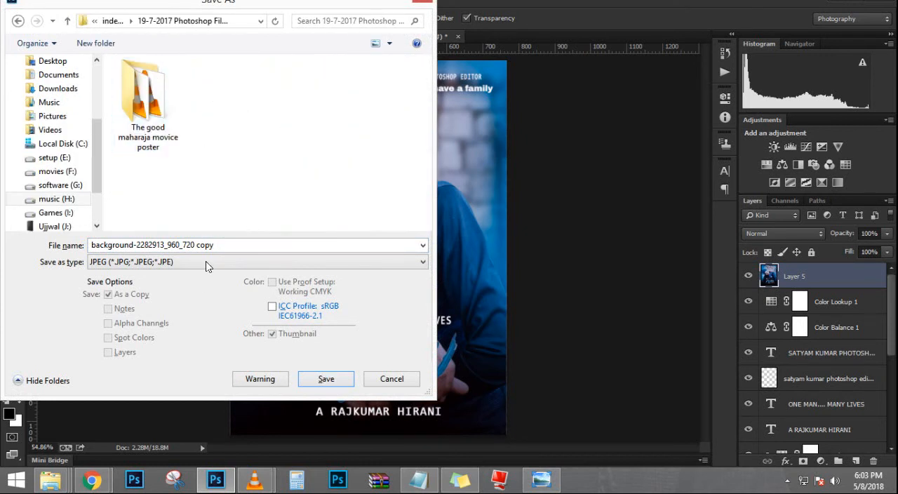
left_click(237, 242)
type("sANJU")
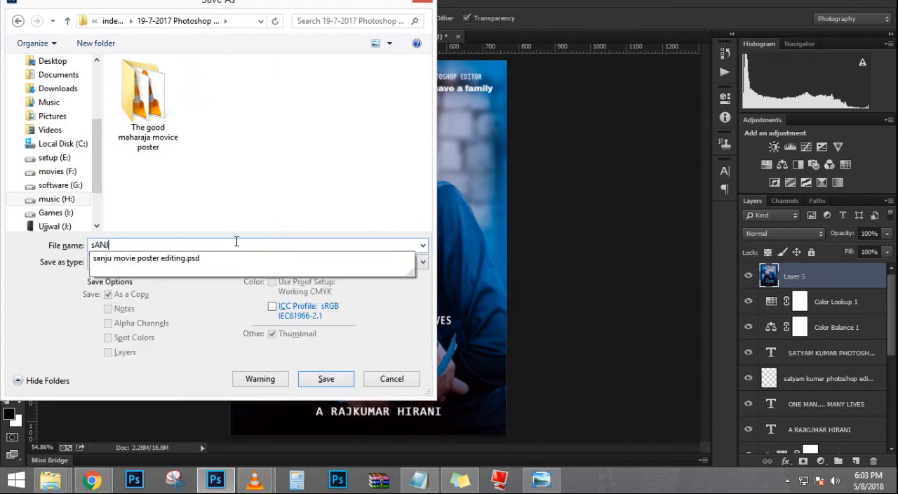
key("BackSpace")
key("BackSpace")
key("BackSpace")
key("BackSpace")
type("SAN")
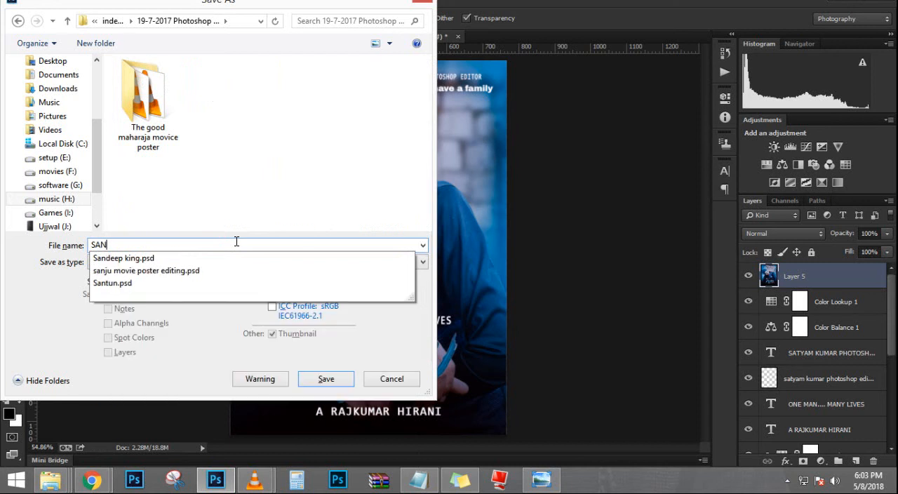
key("BackSpace")
key("BackSpace")
key("BackSpace")
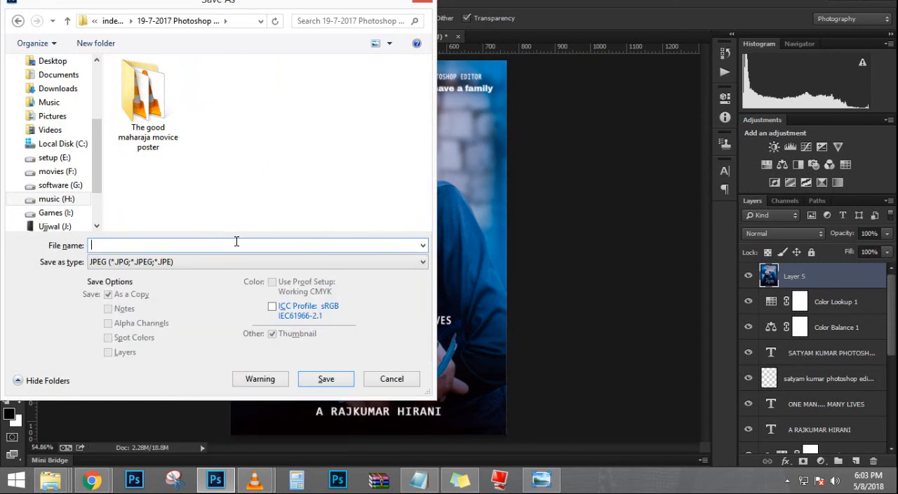
type("SAN")
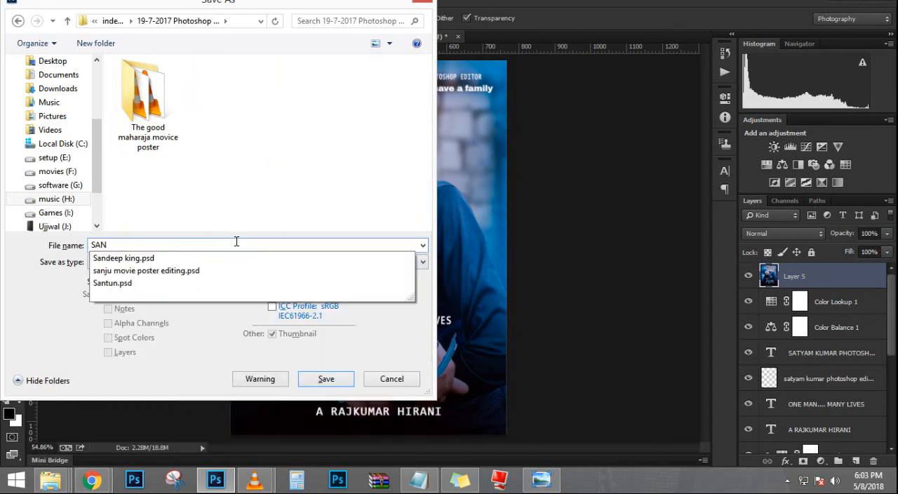
key("BackSpace")
key("BackSpace")
key("BackSpace")
Step: Reuse the file name sanju movie poster editing with 2 in place of psd, and save the JPEG at Maximum quality 12
type("sanju")
key("Down")
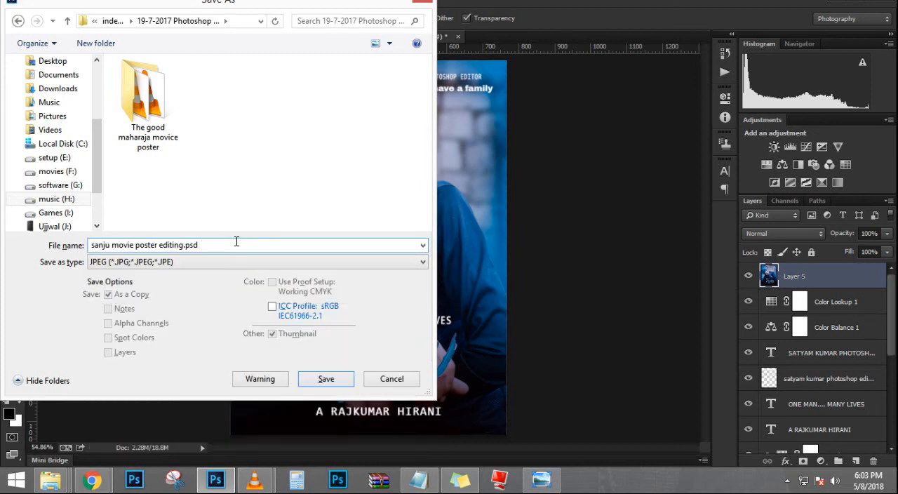
key("BackSpace")
key("BackSpace")
key("BackSpace")
type("2")
key("Return")
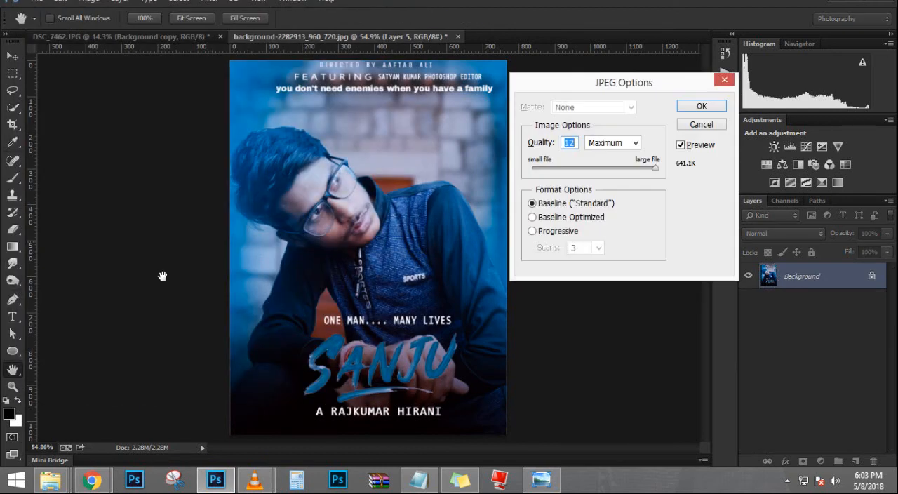
left_click(723, 105)
key("ctrl+shift+s")
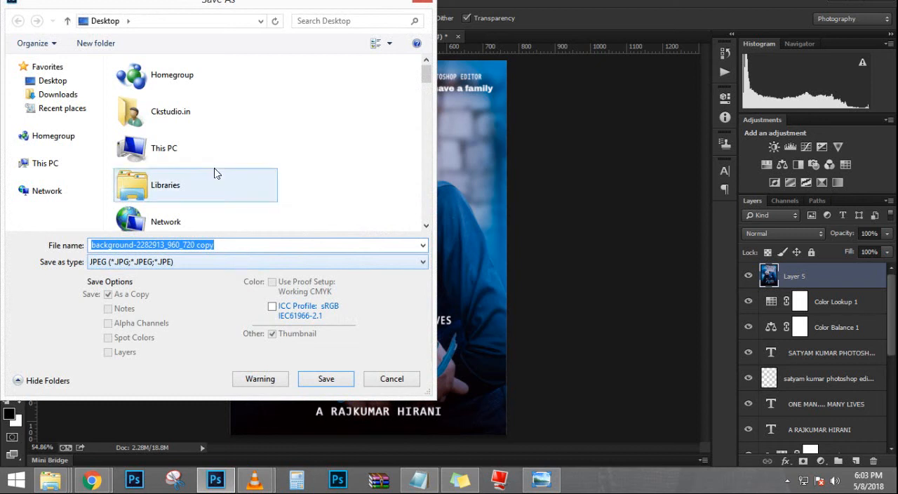
double_click(252, 150)
scroll(418, 171, "down", 2)
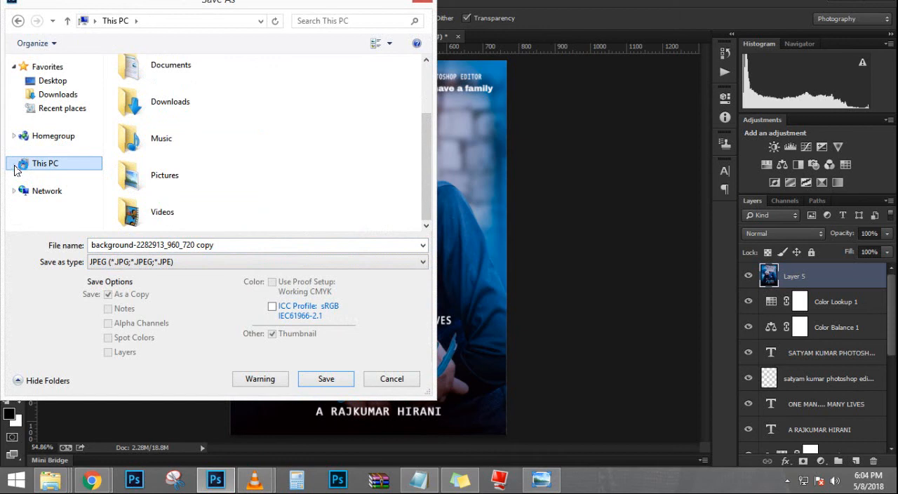
left_click(422, 2)
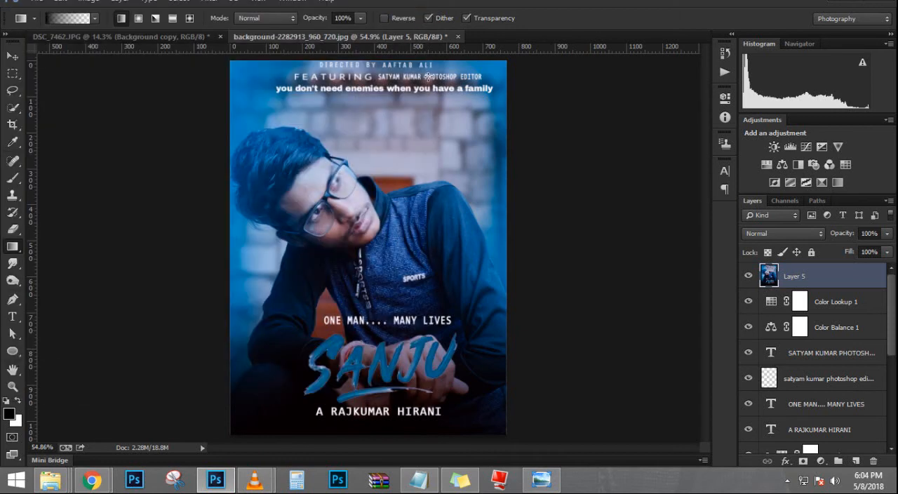
Step: Start saving a copy and choose the 19-7-2017 Photoshop File work folder inside index.html on the music (H:) drive
key("ctrl+shift+s")
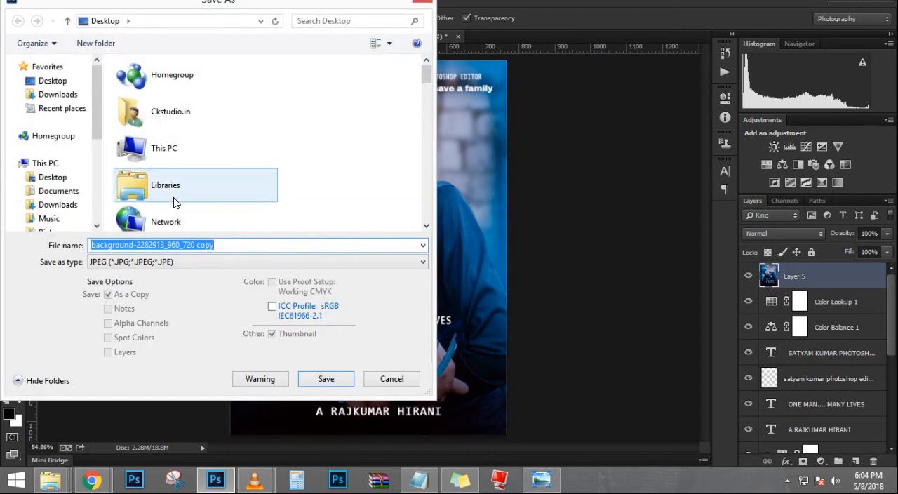
scroll(57, 194, "down", 4)
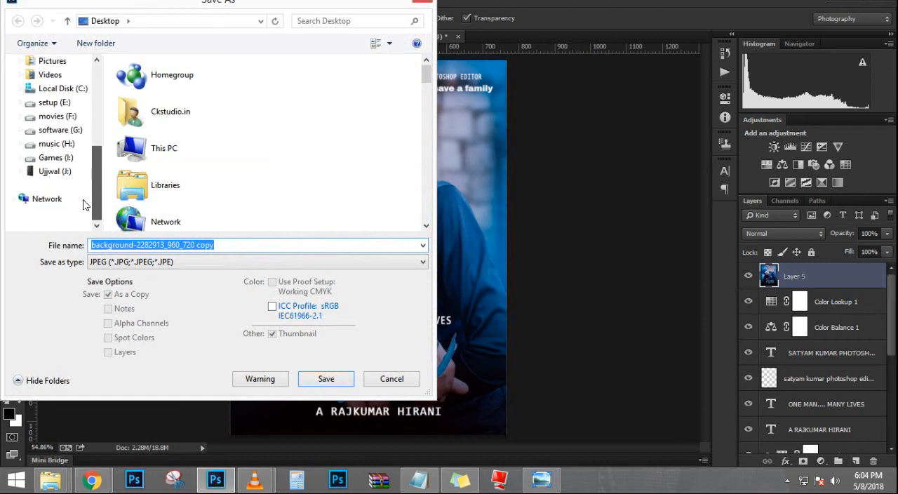
left_click(62, 144)
double_click(176, 110)
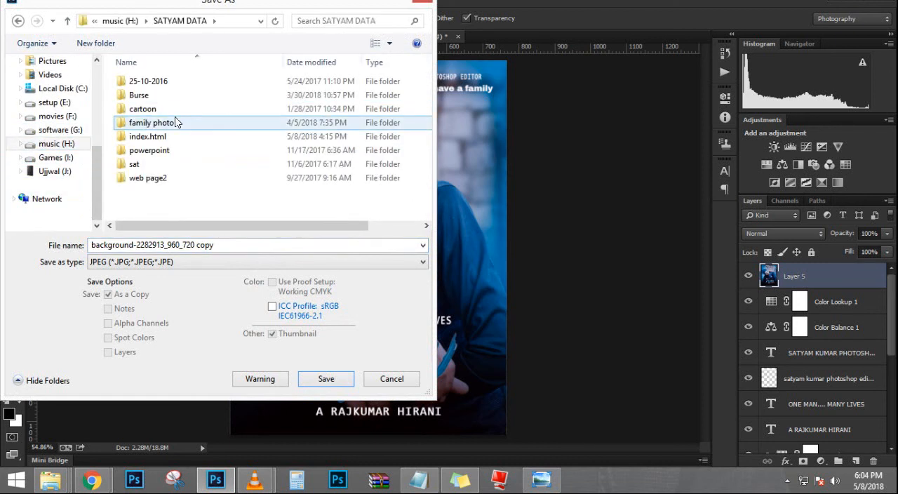
double_click(174, 142)
double_click(169, 122)
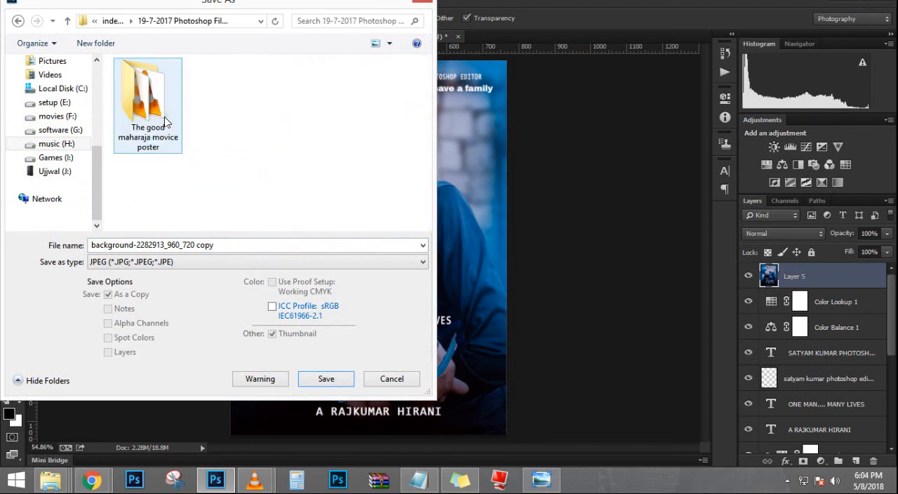
Step: Name the copy sanju movie poster editing 2, adapting the existing sanju movie poster editing.psd file name
left_click(255, 246)
type("sanjj")
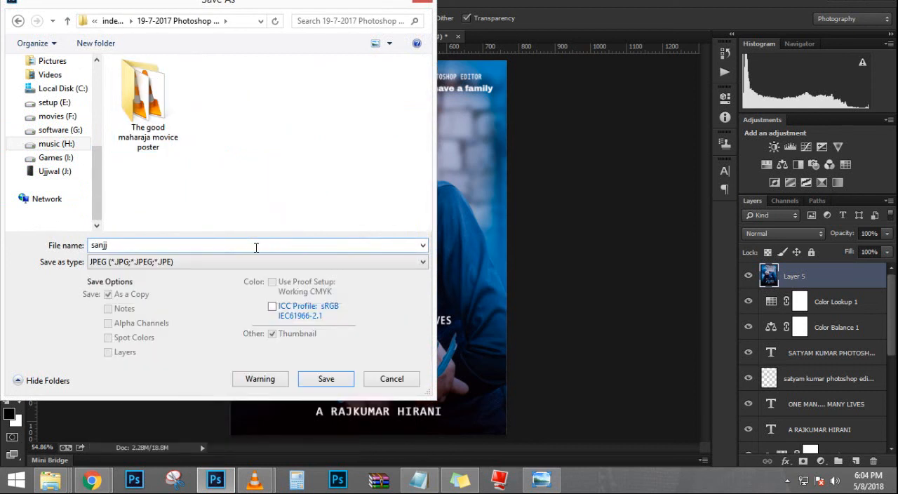
key("BackSpace")
type("u")
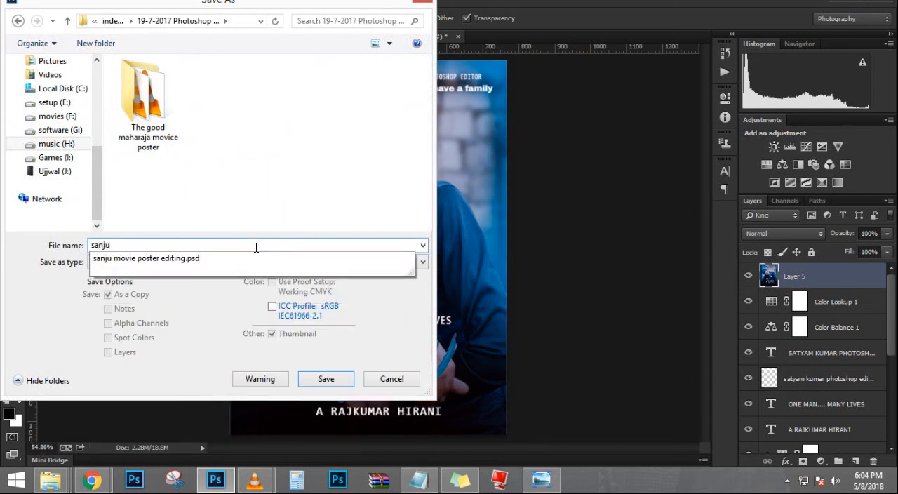
key("Down")
key("Return")
key("BackSpace")
key("BackSpace")
key("BackSpace")
type("2")
Step: Set the file format to Photoshop (*.PSD;*.PDD) and save the copy with its layers
left_click(208, 264)
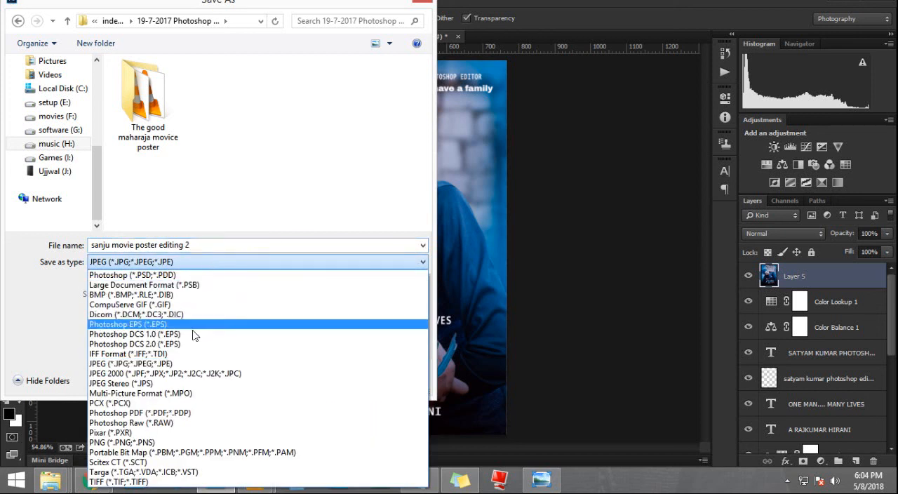
left_click(197, 274)
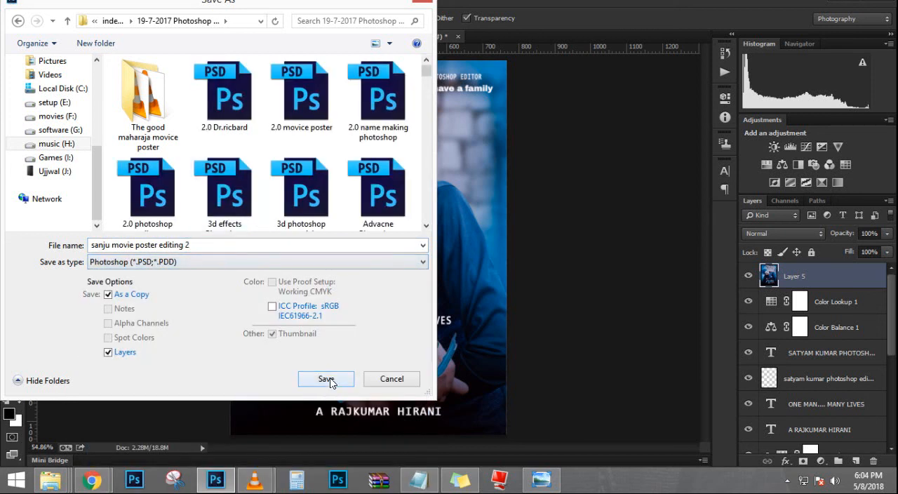
left_click(327, 379)
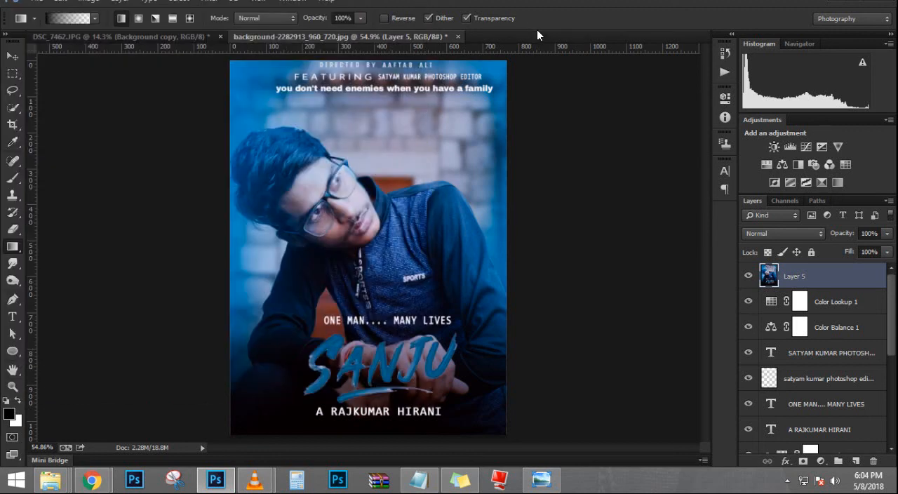
Step: Start saving another copy as JPEG and choose the index.html folder on the music (H:) drive
key("ctrl+shift+s")
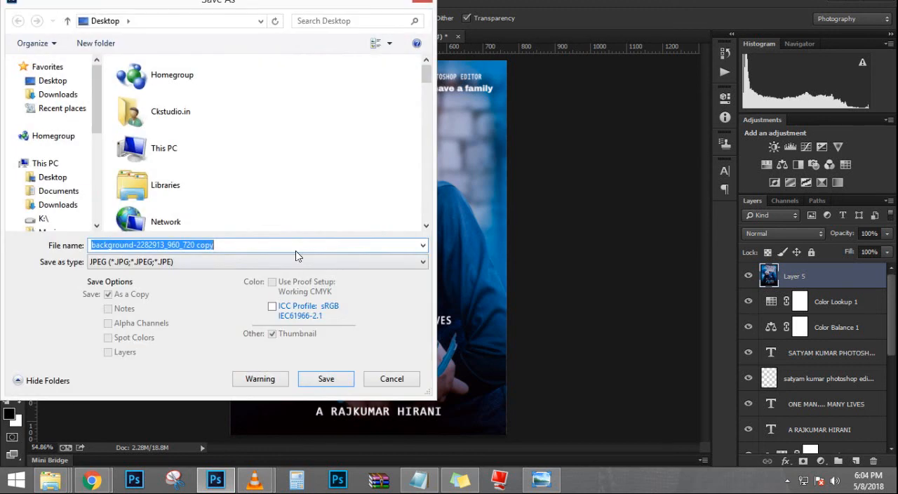
double_click(163, 148)
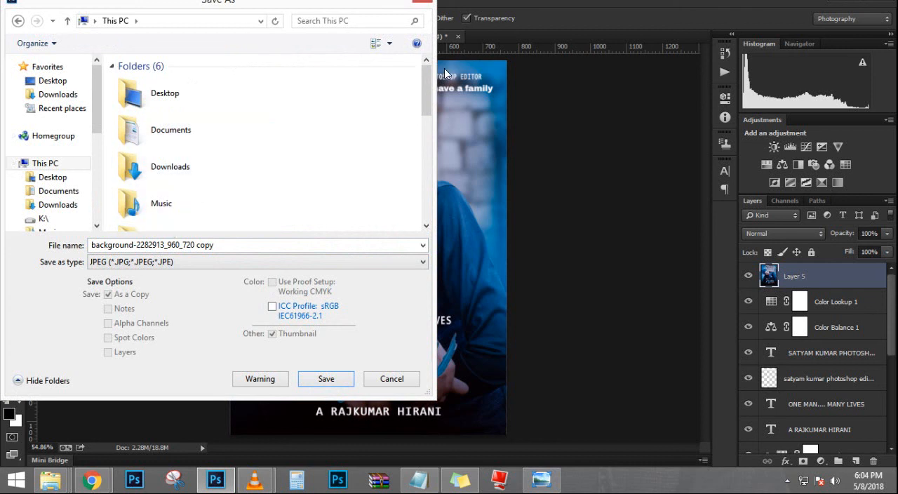
scroll(419, 126, "down", 6)
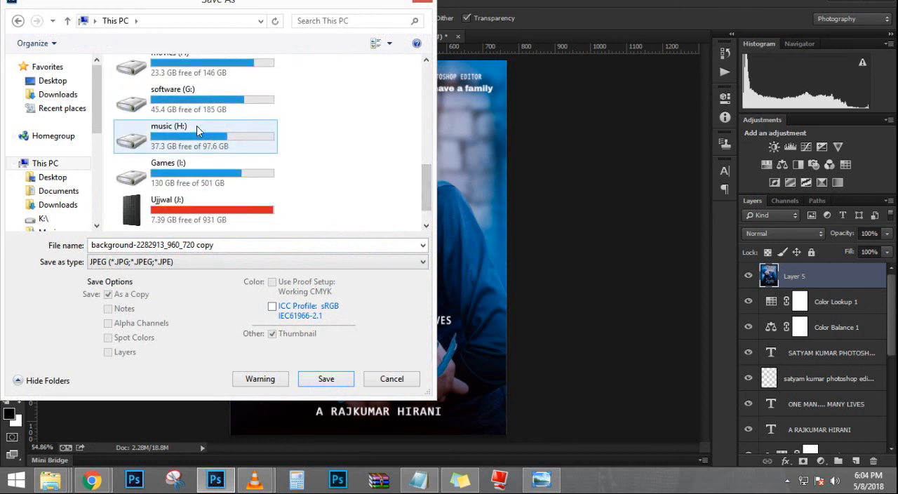
double_click(196, 126)
double_click(196, 109)
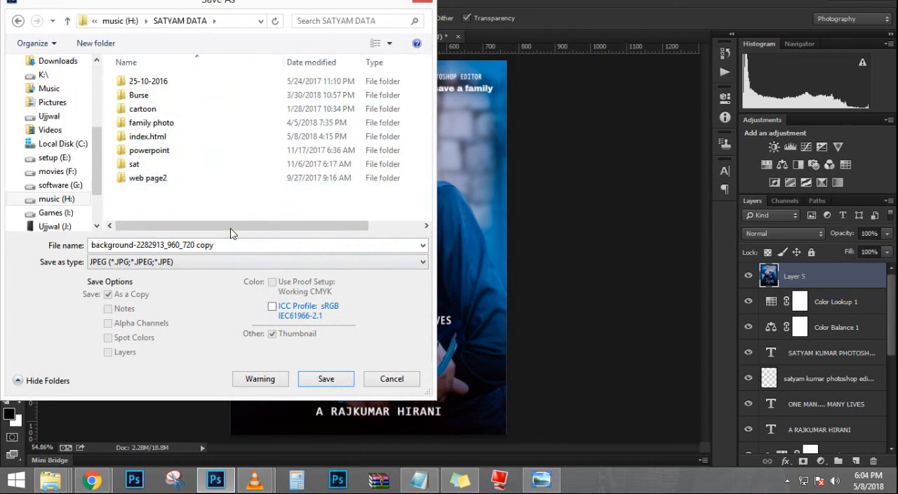
double_click(197, 139)
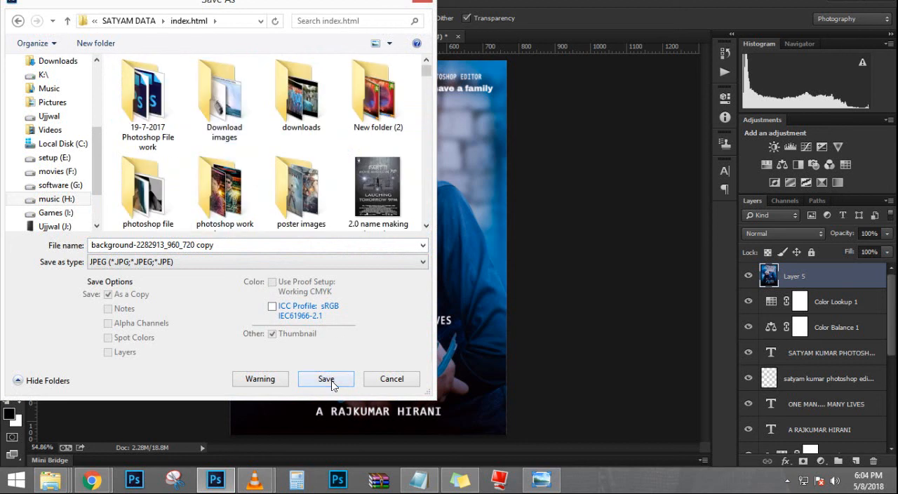
Step: Name the JPEG Sanju movie poster editing 2, based on the existing file name, and save it at Maximum quality 12
triple_click(285, 245)
type("sanju")
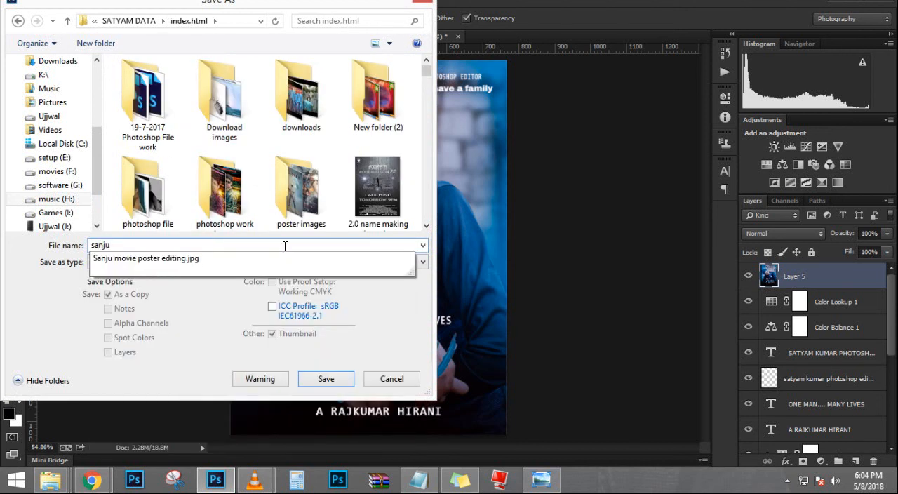
key("Down")
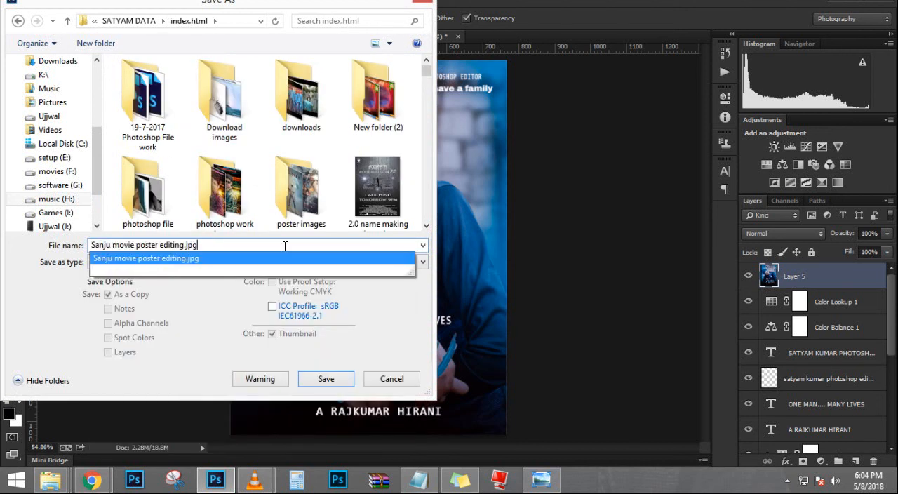
key("BackSpace")
key("BackSpace")
key("BackSpace")
key("BackSpace")
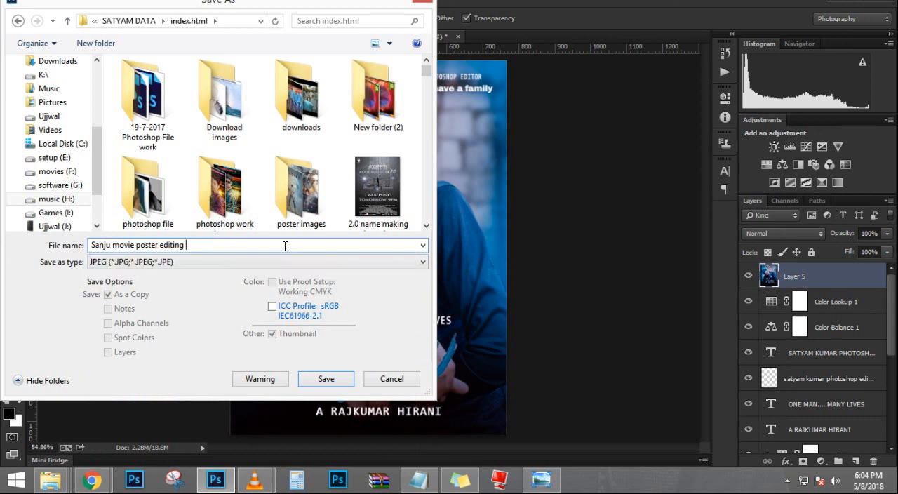
key("Return")
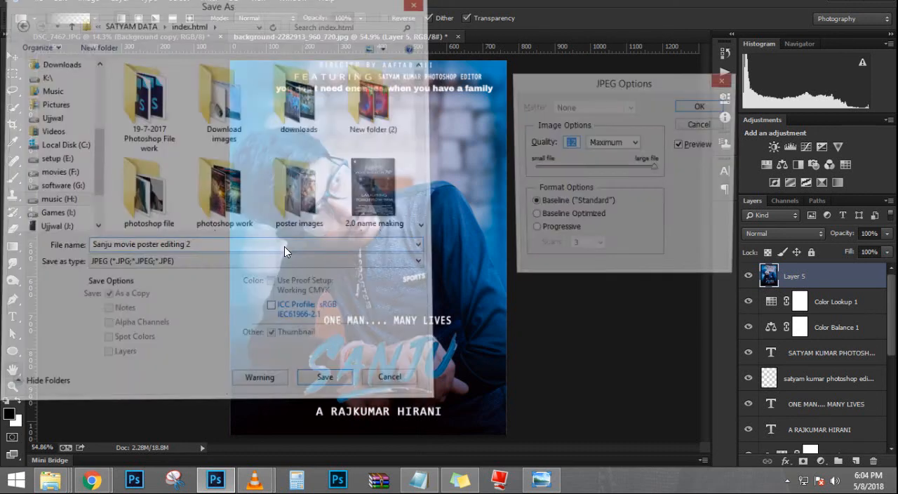
left_click(701, 104)
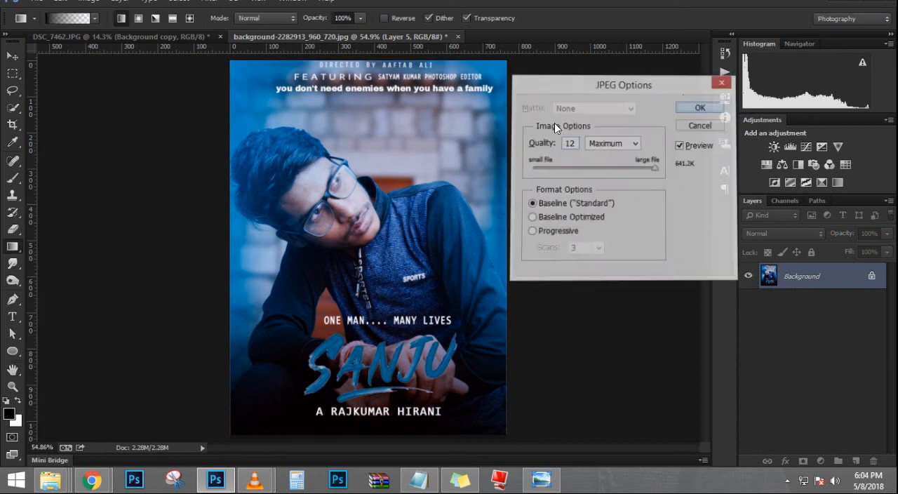